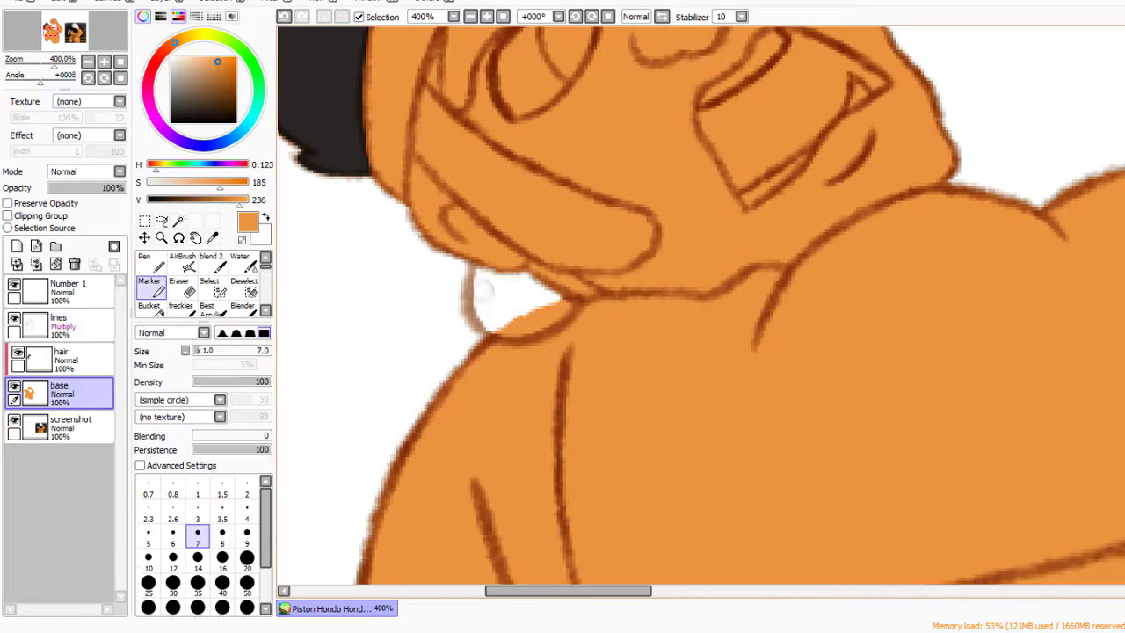
Fill the neck gap below the ear with orange on the base layer, and paint it dark on the hair layer
mouse_move(482, 292)
left_mouse_down()
mouse_move(510, 308)
mouse_move(545, 290)
left_mouse_up()
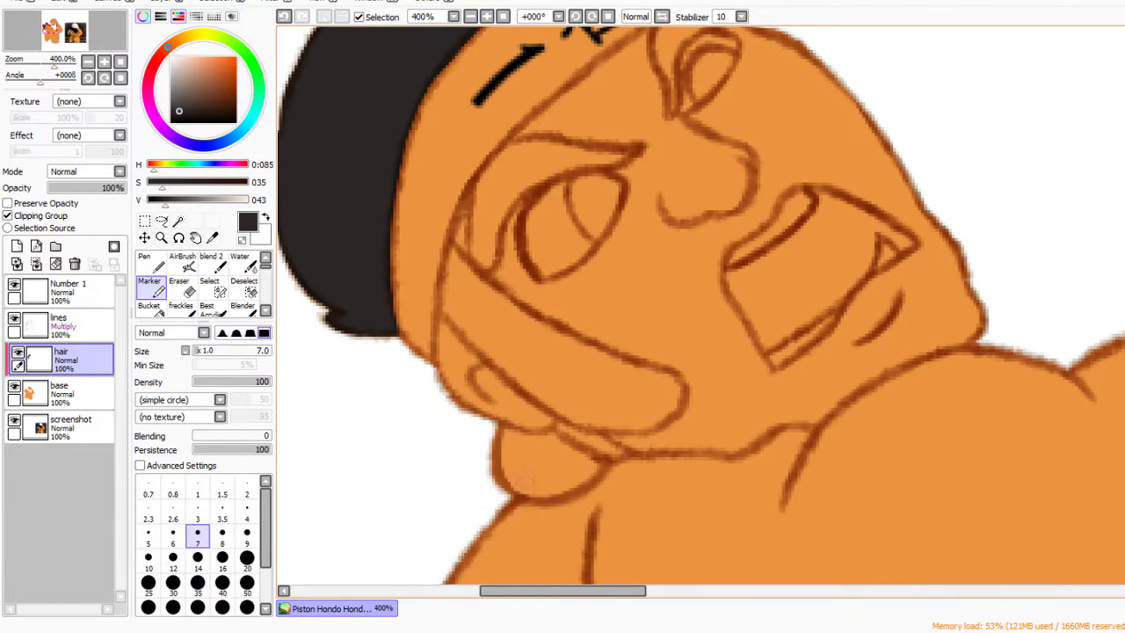
mouse_move(524, 480)
left_mouse_down()
mouse_move(505, 436)
mouse_move(543, 490)
mouse_move(590, 467)
mouse_move(511, 436)
mouse_move(537, 457)
left_mouse_up()
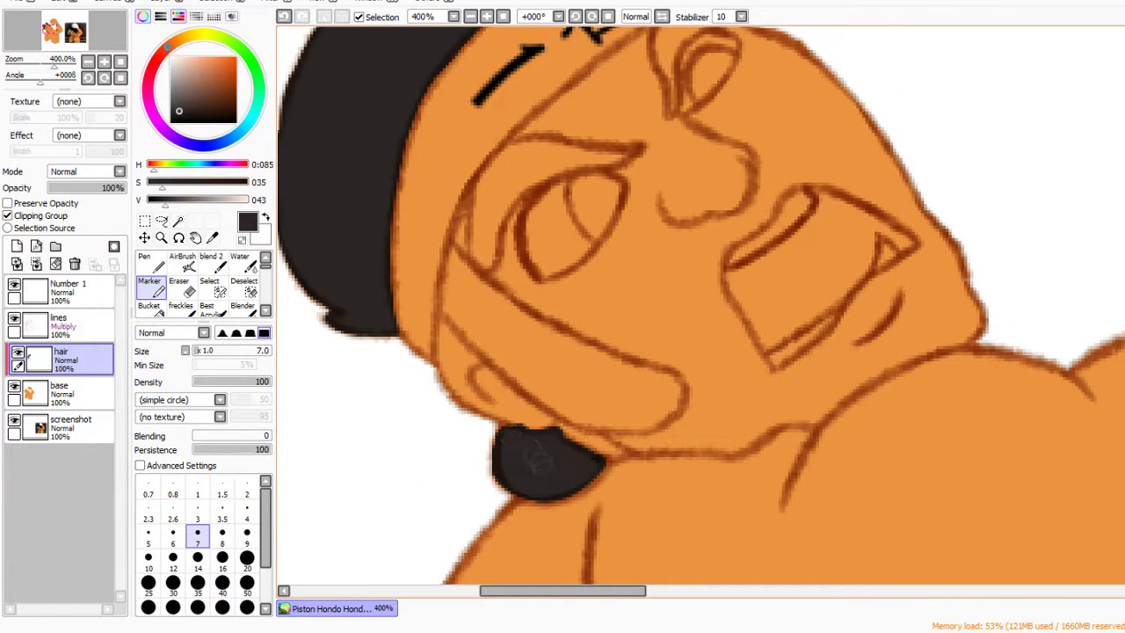
key("e")
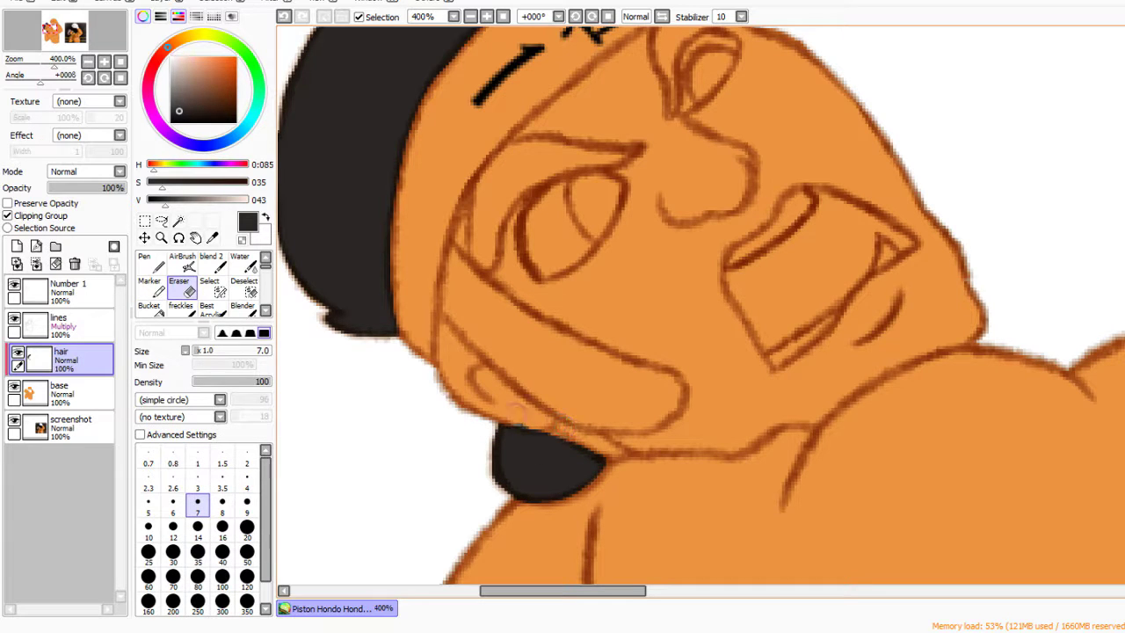
key("b")
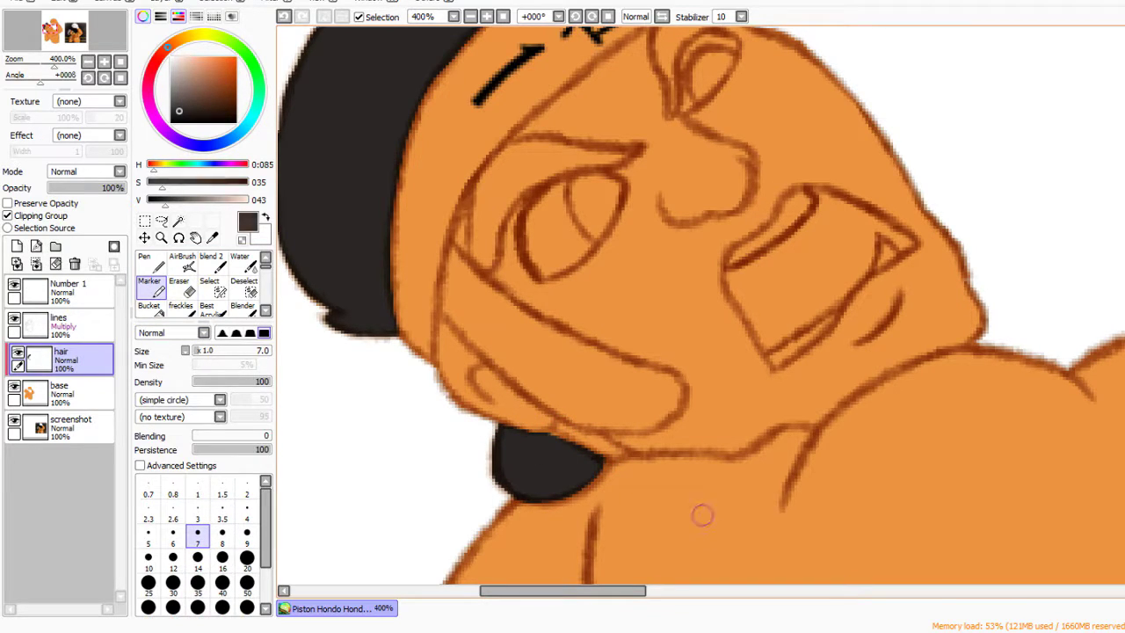
left_click(701, 515, "alt")
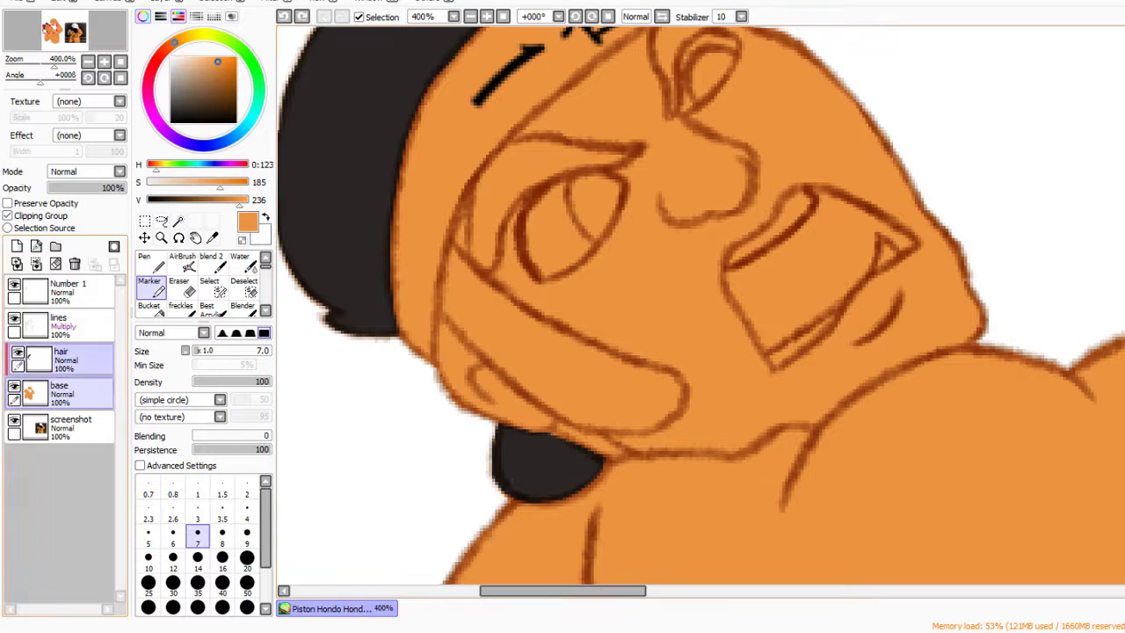
key("e")
key("b")
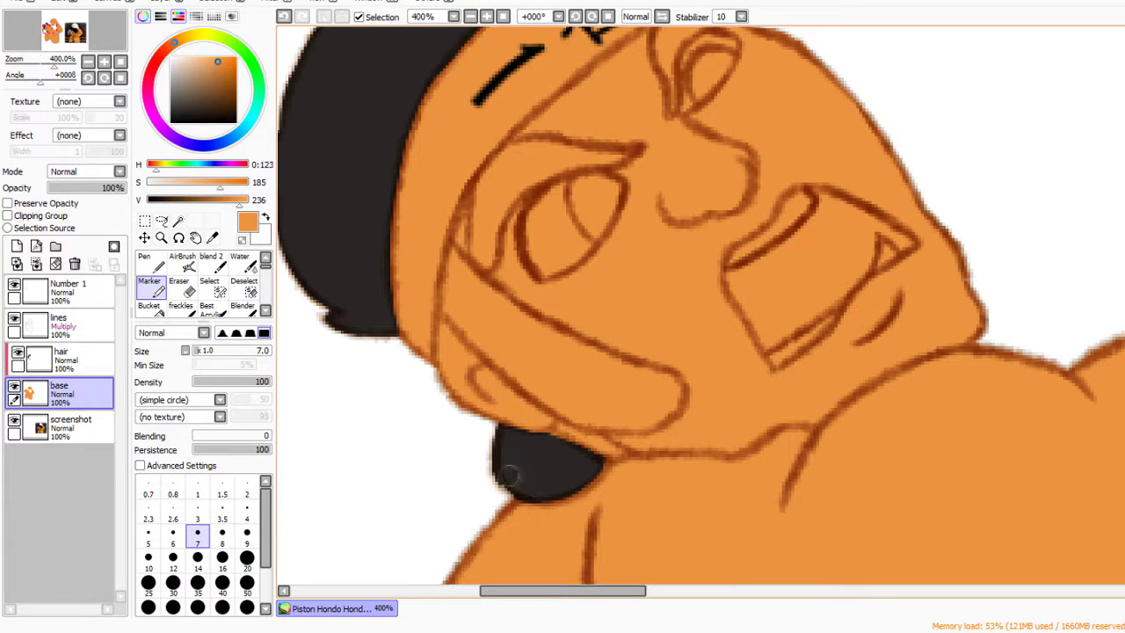
left_click(531, 489, "ctrl")
left_click(541, 466, "alt")
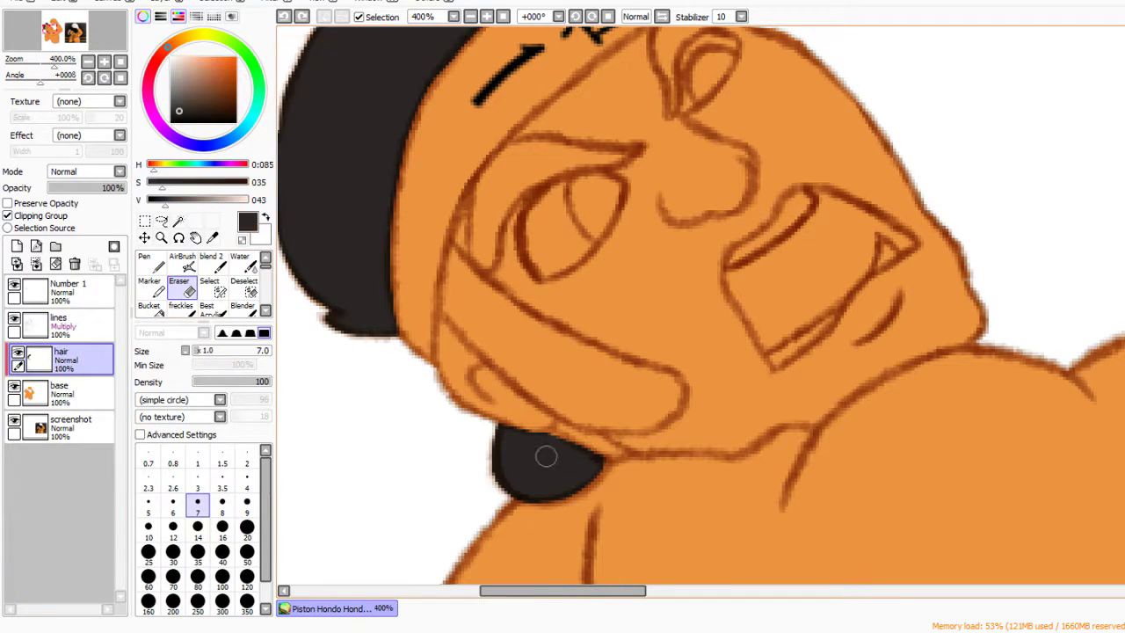
Outline the long sideburn across the cheek in the dark hair colour and fill its interior on the hair layer
left_click_drag(571, 441, 681, 448)
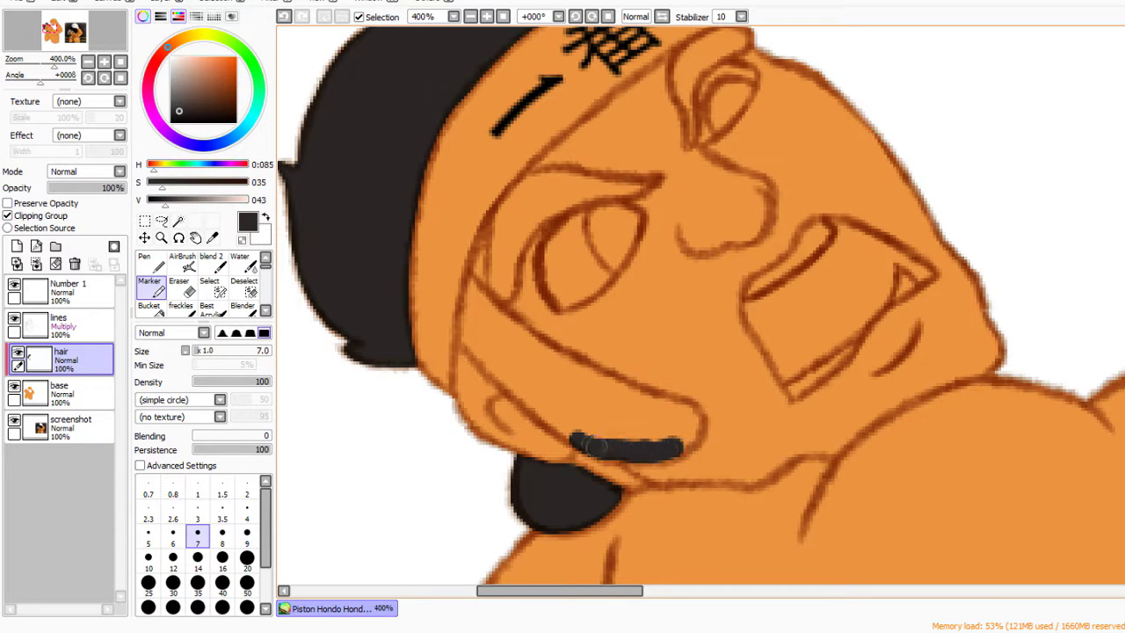
mouse_move(576, 440)
left_mouse_down()
mouse_move(526, 382)
mouse_move(470, 339)
mouse_move(475, 282)
mouse_move(576, 372)
mouse_move(692, 413)
mouse_move(679, 440)
left_mouse_up()
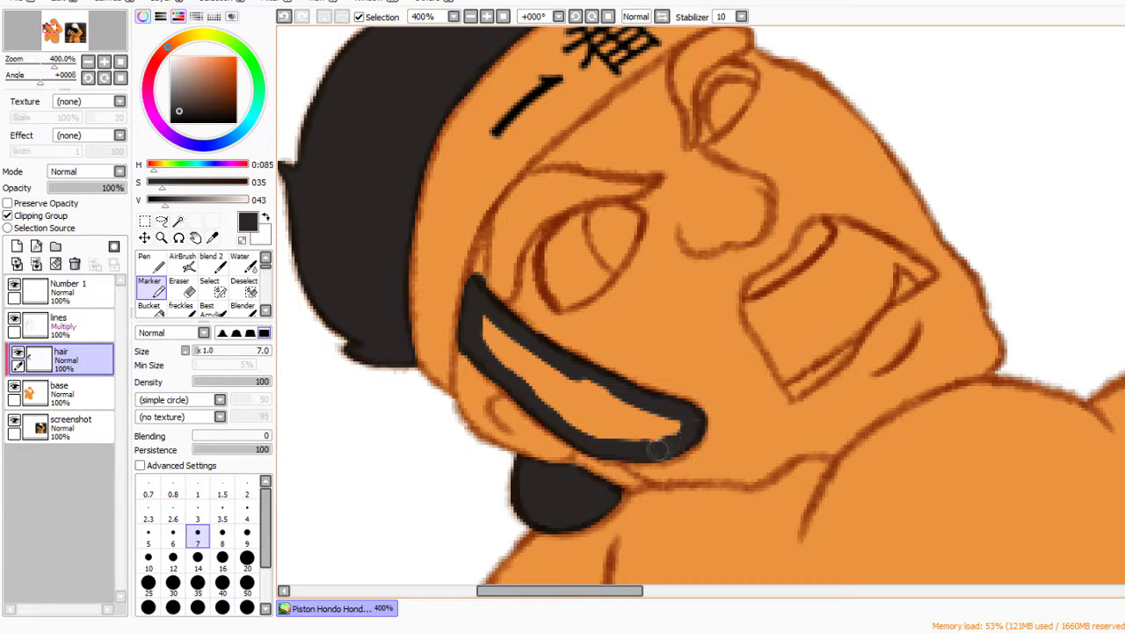
key("b")
left_click(616, 420)
key("m")
key("b")
left_click(599, 430)
key("m")
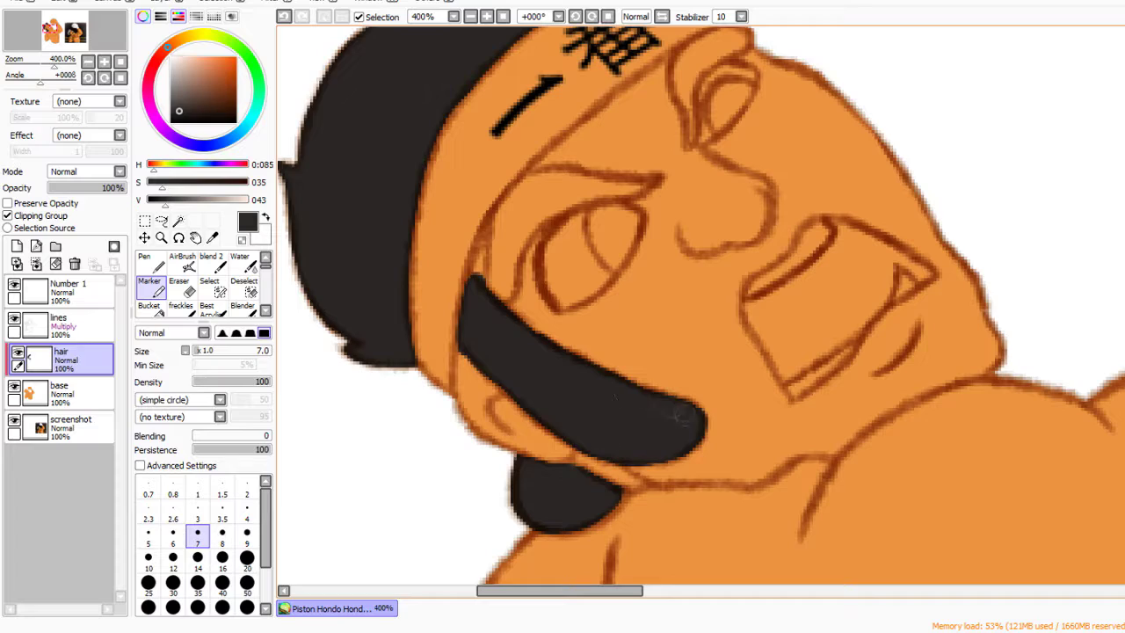
key("e")
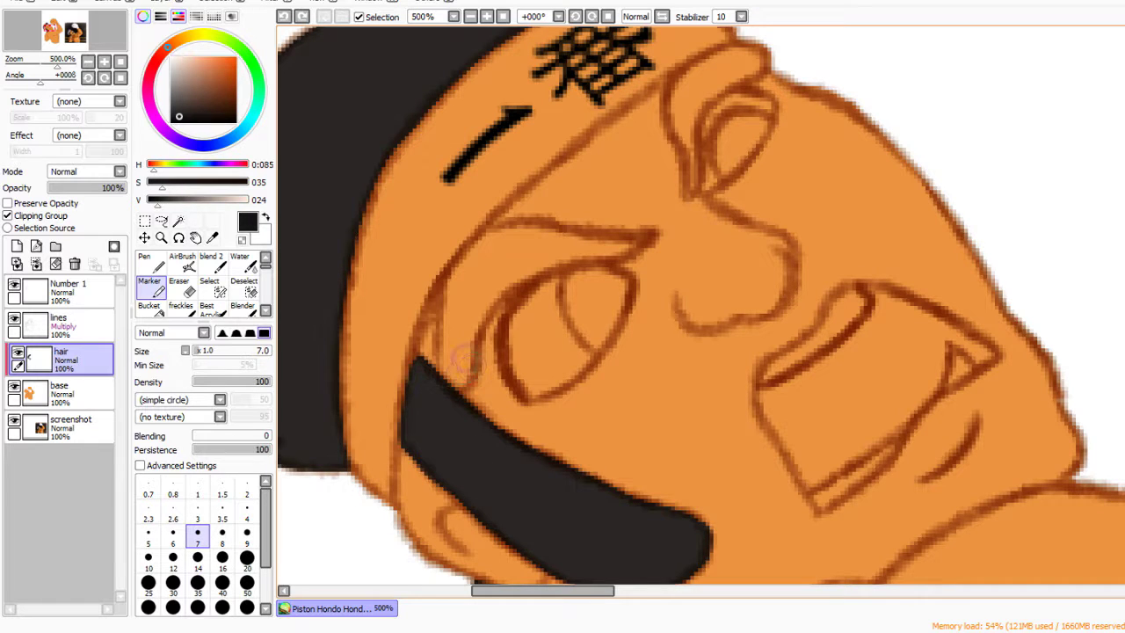
Outline the thick eyebrow above the larger eye in near-black on the hair layer, using a size 3 marker
mouse_move(457, 387)
left_mouse_down()
mouse_move(454, 345)
mouse_move(477, 316)
mouse_move(582, 255)
left_mouse_up()
key("[")
key("[")
key("[")
key("[")
key("[")
mouse_move(515, 274)
left_mouse_down()
mouse_move(655, 234)
mouse_move(580, 334)
left_mouse_up()
left_click_drag(503, 481, 455, 326)
mouse_move(453, 385)
left_mouse_down()
mouse_move(492, 290)
mouse_move(661, 225)
left_mouse_up()
key("ctrl+z")
left_click_drag(546, 269, 671, 221)
key("e")
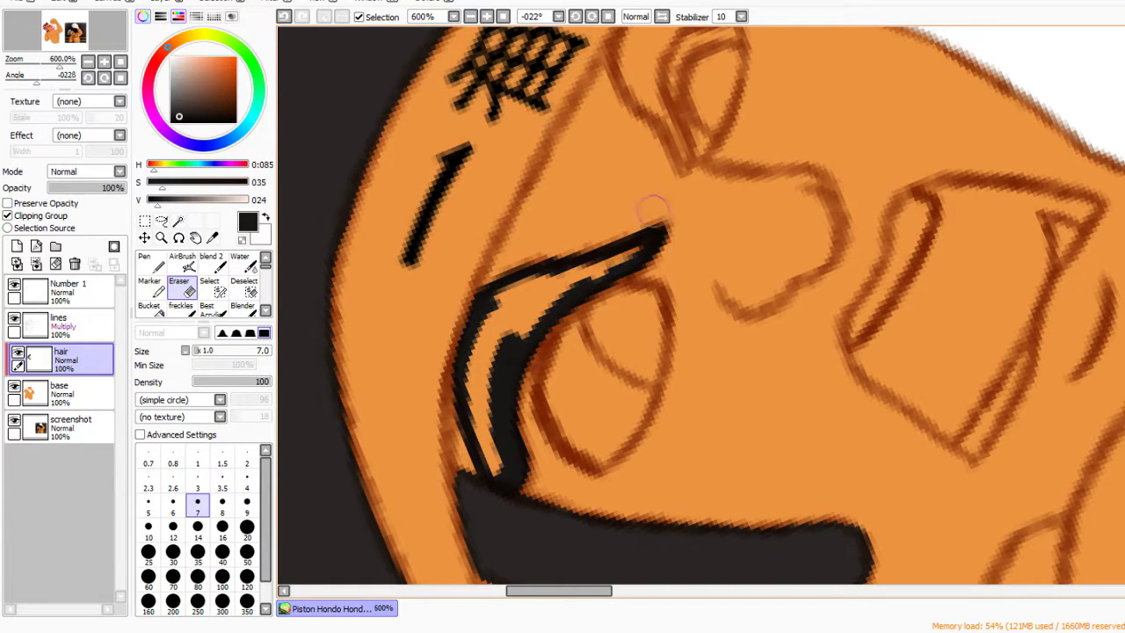
Fill the inside of the larger eye's brow with near-black and clean up its edges with the Eraser
scroll(653, 208, "up", 1)
key("e")
mouse_move(510, 312)
left_mouse_down()
mouse_move(708, 230)
mouse_move(604, 269)
left_mouse_up()
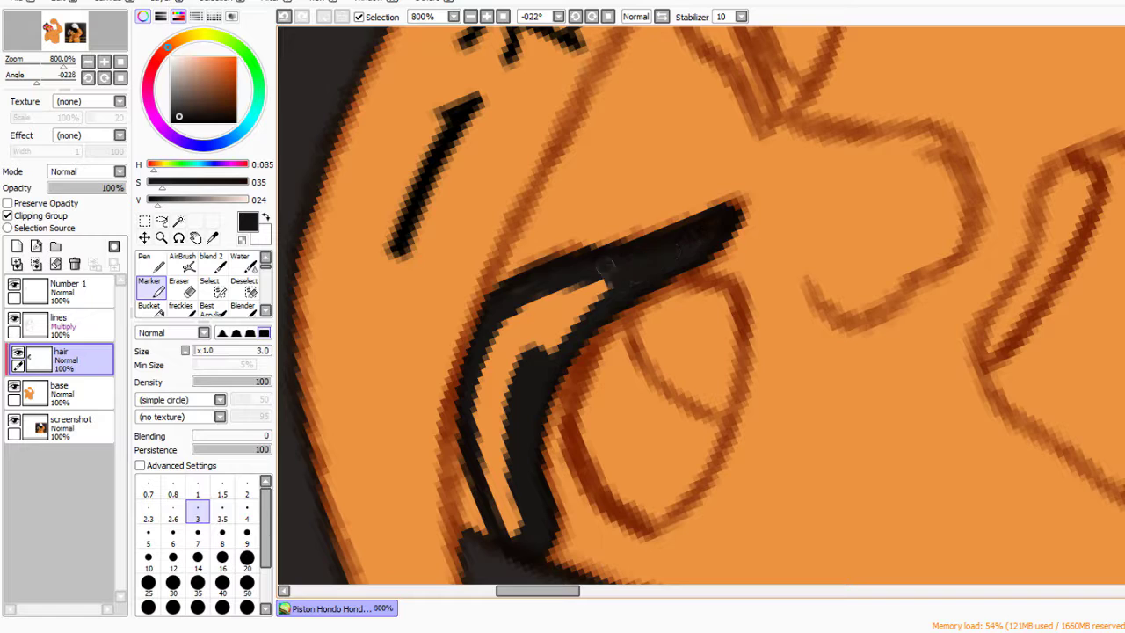
key("g")
left_click(526, 299)
key("g")
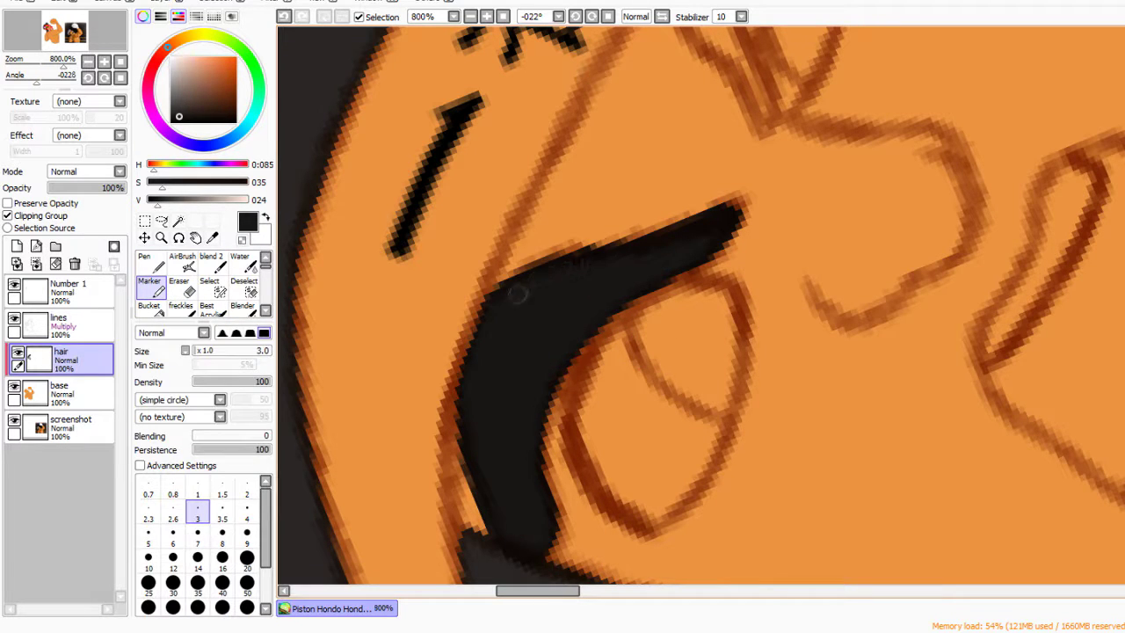
key("e")
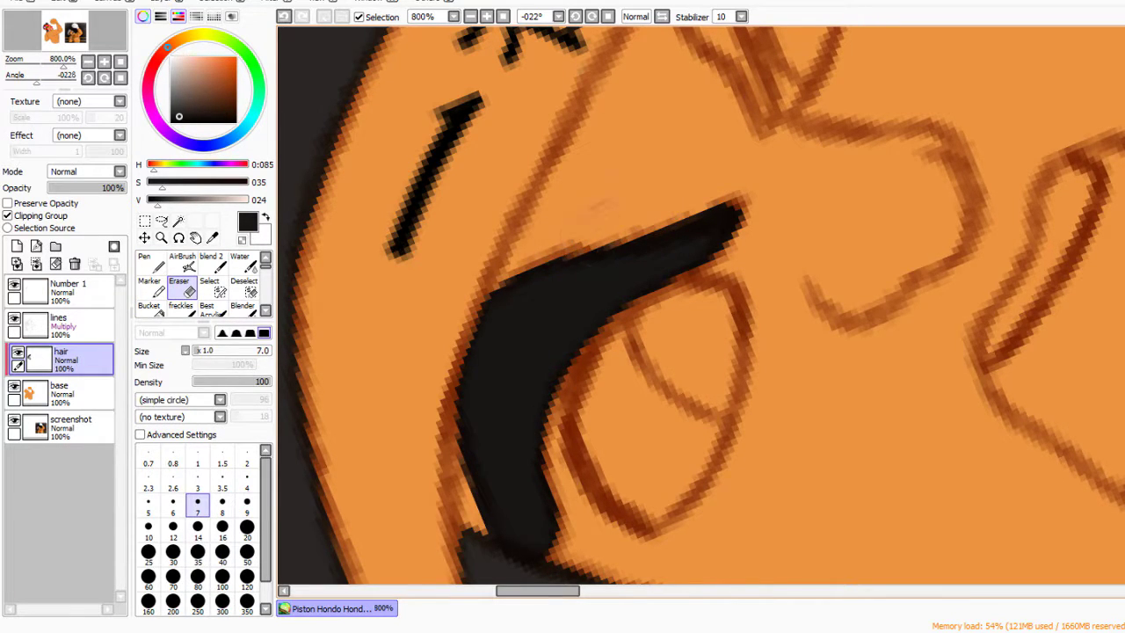
scroll(563, 257, "down", 1)
key("e")
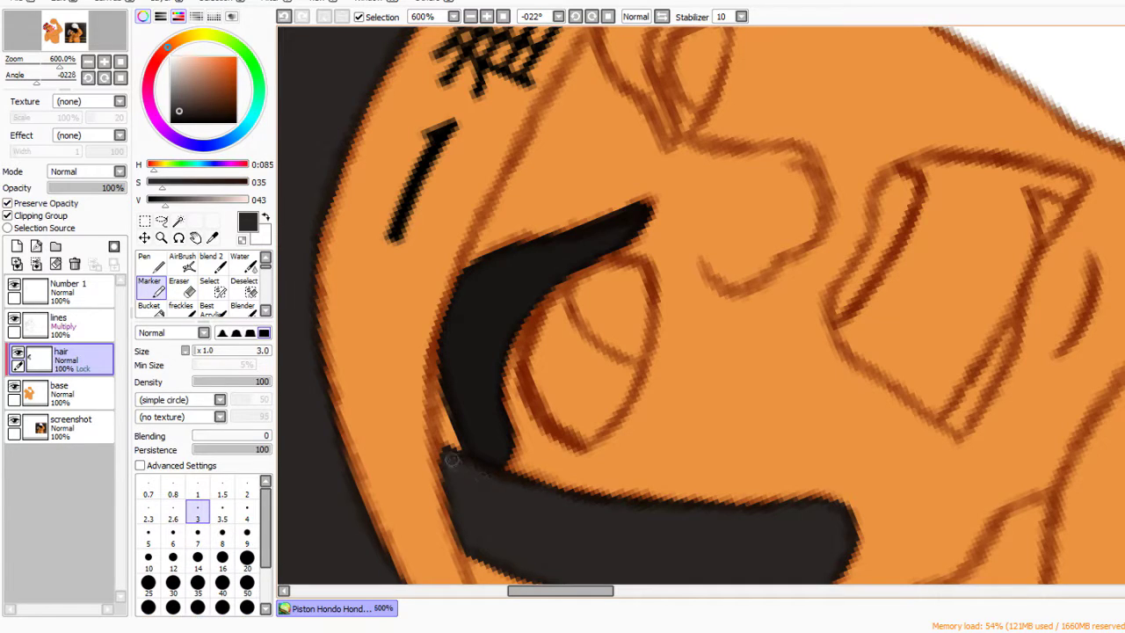
Outline the smaller eye's brow in near-black on the hair layer and fill it solid
left_click(485, 377, "alt")
key("Home")
scroll(549, 345, "up", 5)
mouse_move(549, 345)
left_mouse_down()
mouse_move(580, 218)
mouse_move(683, 139)
mouse_move(540, 282)
mouse_move(556, 361)
left_mouse_up()
mouse_move(536, 268)
left_mouse_down()
mouse_move(516, 240)
mouse_move(563, 132)
mouse_move(691, 145)
left_mouse_up()
key("e")
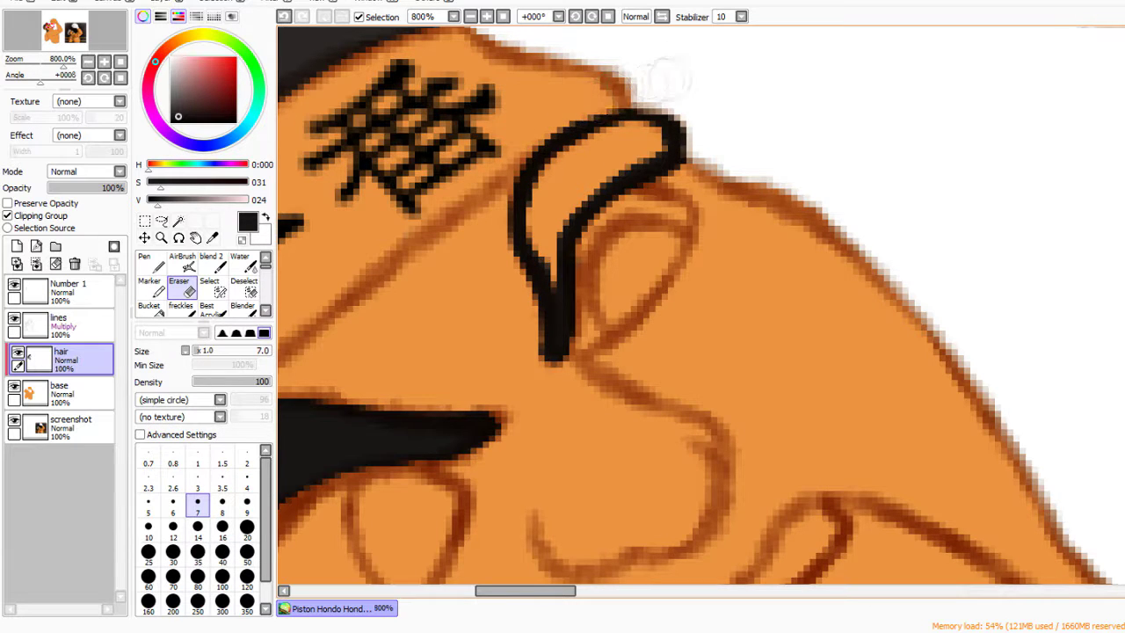
key("h")
key("h")
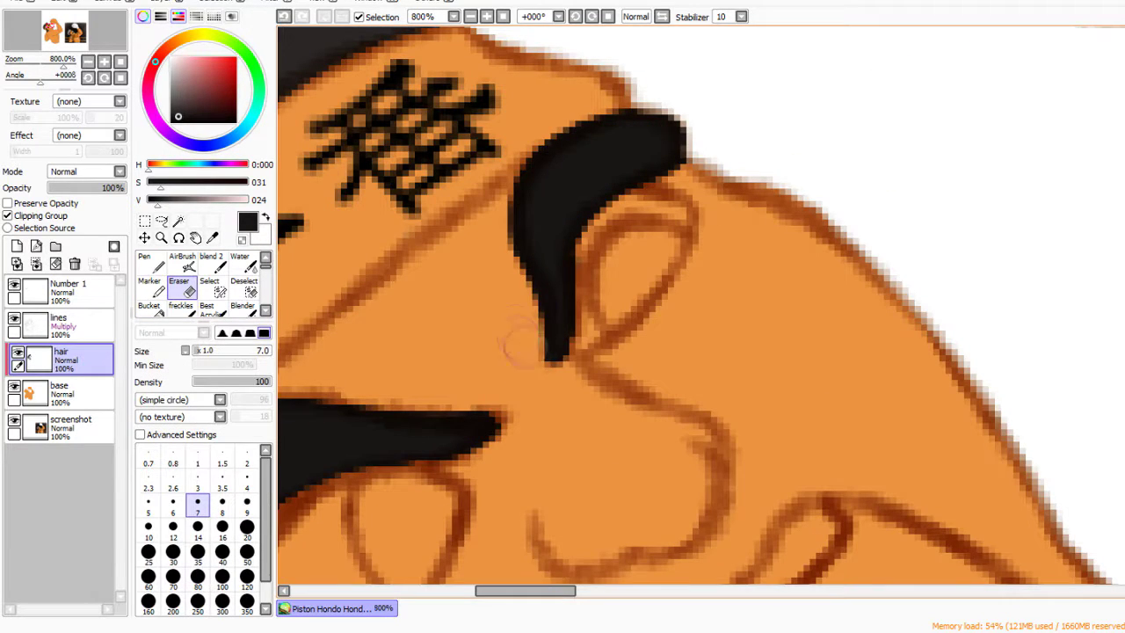
Trim the narrow lower tip of the smaller eye's brow with the size 7 Eraser
mouse_move(515, 361)
left_mouse_down()
mouse_move(567, 325)
mouse_move(576, 263)
left_mouse_up()
key("ctrl+z")
left_click_drag(563, 329, 571, 290)
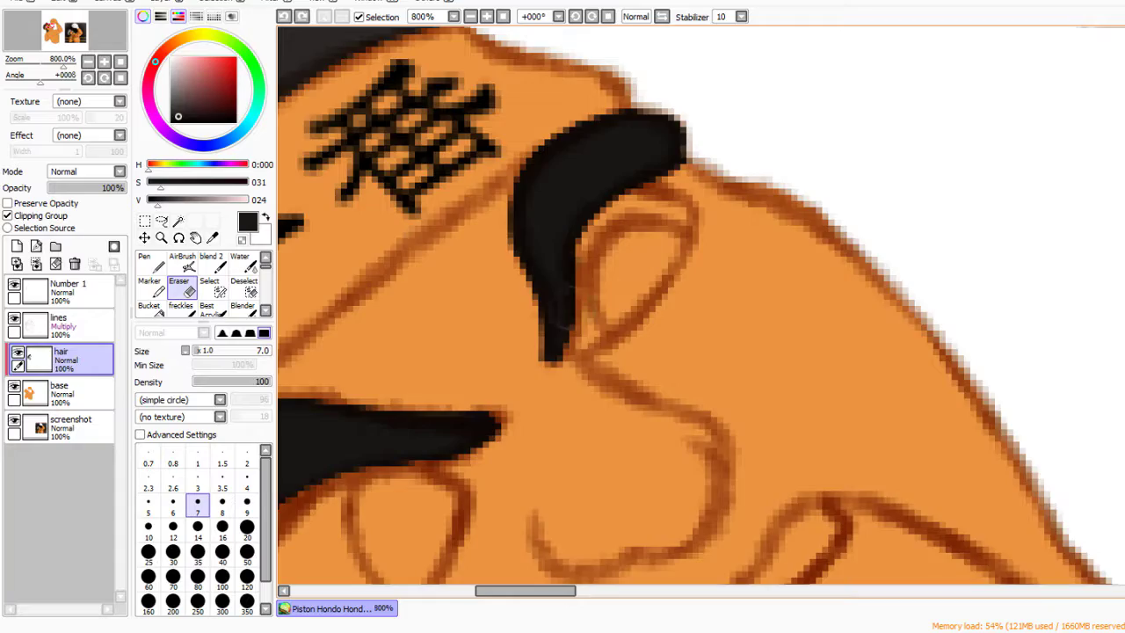
scroll(483, 335, "down", 4)
scroll(484, 336, "down", 2)
scroll(483, 336, "up", 4)
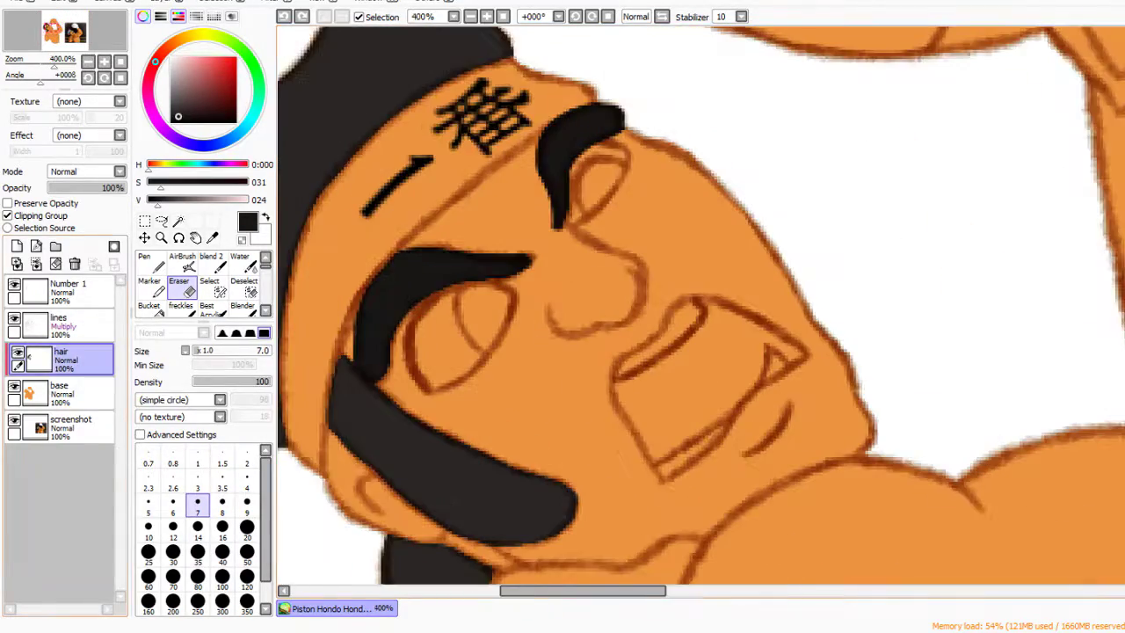
Add a clipped layer named eye above the base layer and sample the eye white from the reference screenshot
key("ctrl+shift+n")
left_click_drag(29, 391, 29, 400)
scroll(553, 366, "down", 2)
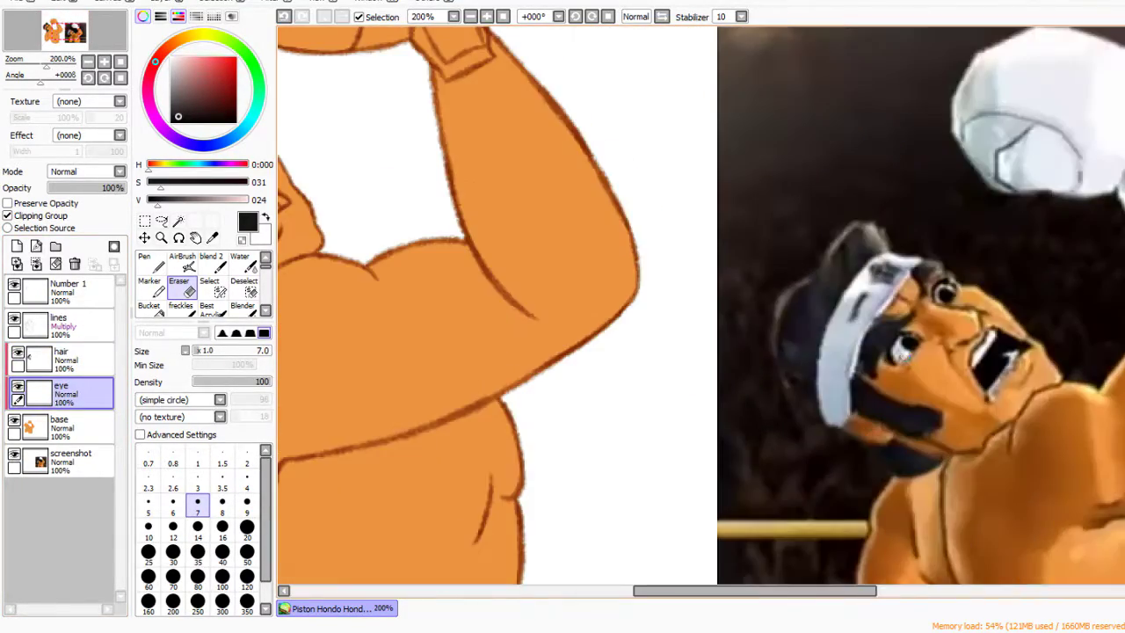
left_click(904, 357, "alt")
Paint the white of the larger eye with the Marker on the eye layer, keeping inside its outline
scroll(905, 357, "up", 3)
left_click(149, 286)
left_click_drag(433, 360, 408, 299)
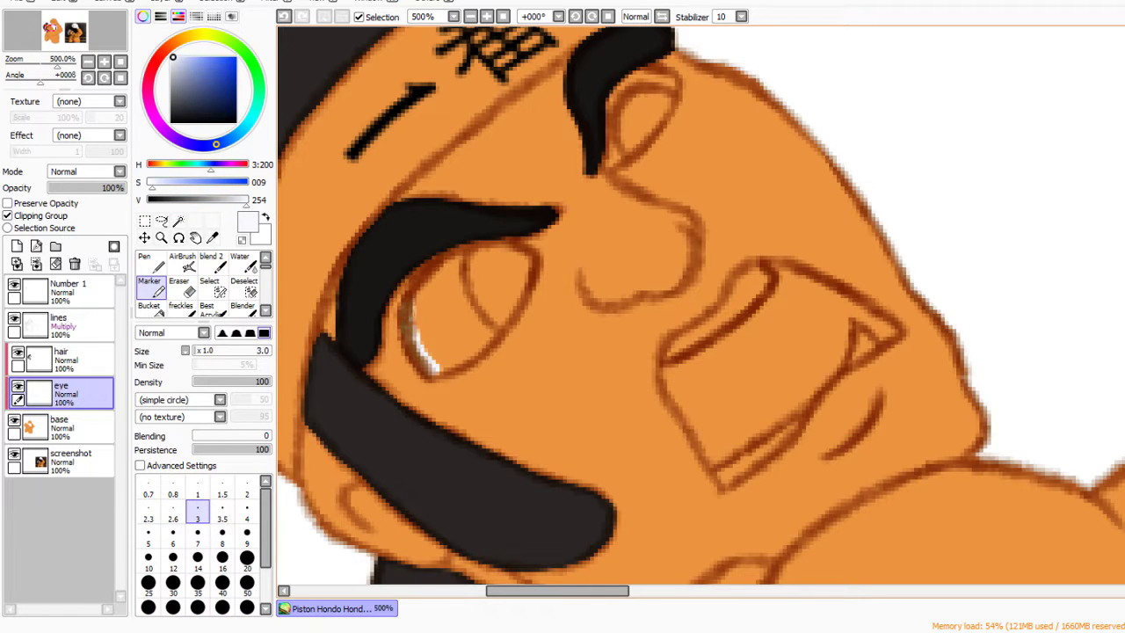
scroll(464, 345, "up", 1)
left_click(197, 556)
mouse_move(430, 361)
left_mouse_down()
mouse_move(515, 264)
mouse_move(501, 351)
mouse_move(442, 356)
mouse_move(523, 270)
left_mouse_up()
left_click(196, 507)
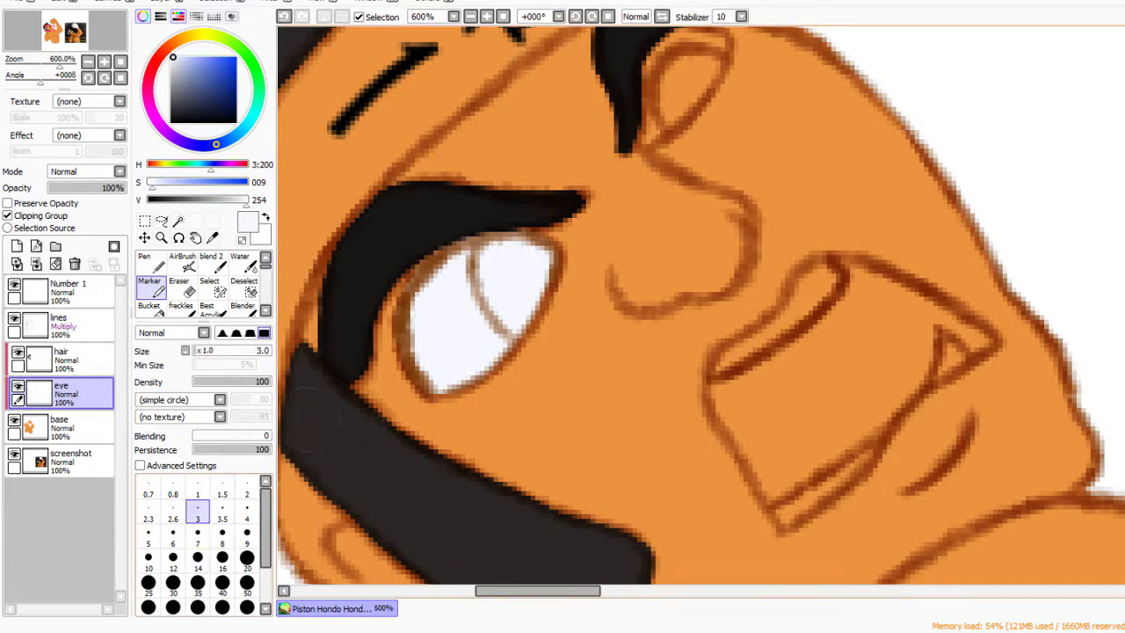
key("ctrl+z")
left_click_drag(542, 276, 527, 347)
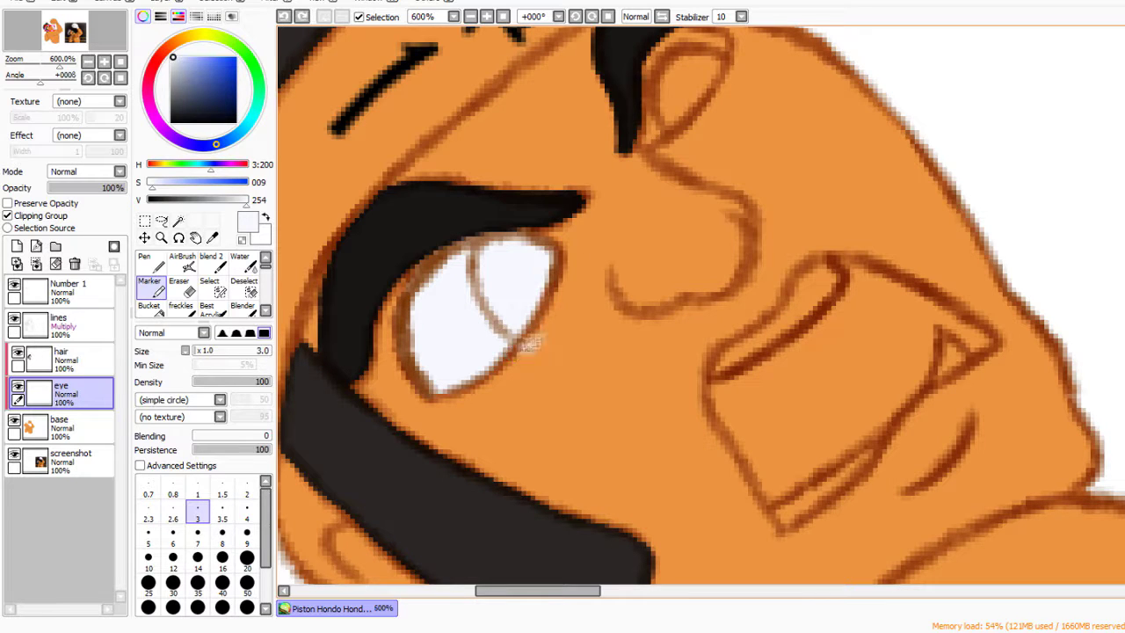
Outline and fill the white of the smaller eye on the eye layer
left_click_drag(615, 264, 528, 370)
left_click_drag(567, 169, 555, 254)
left_click_drag(588, 132, 567, 172)
left_click_drag(635, 146, 602, 220)
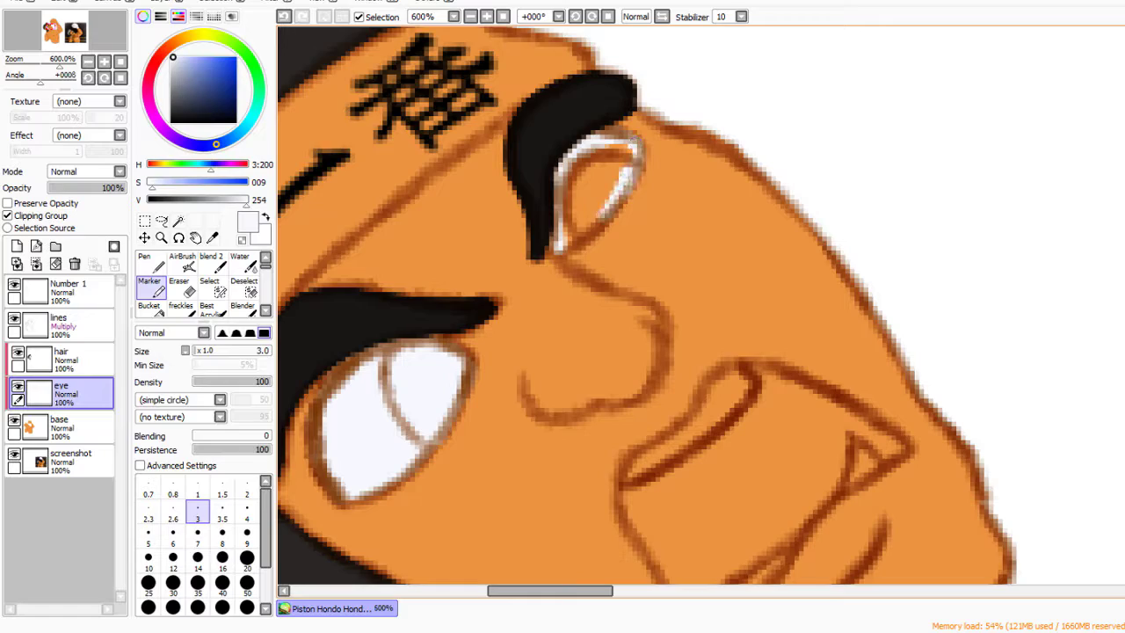
key("b")
left_click(598, 186)
key("m")
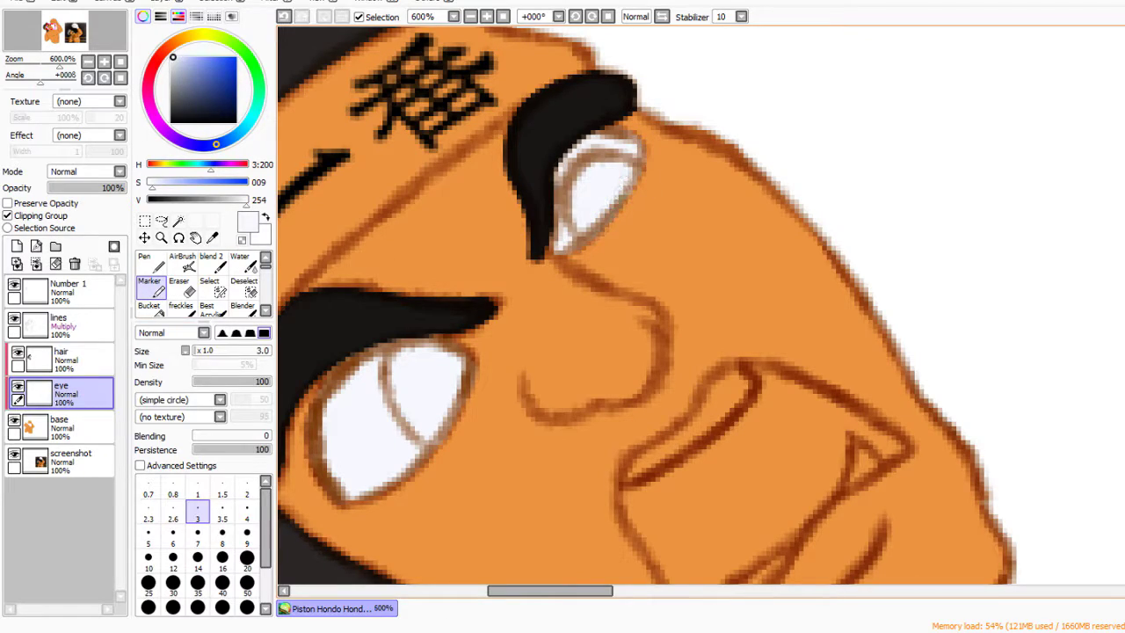
key("e")
scroll(534, 294, "down", 3)
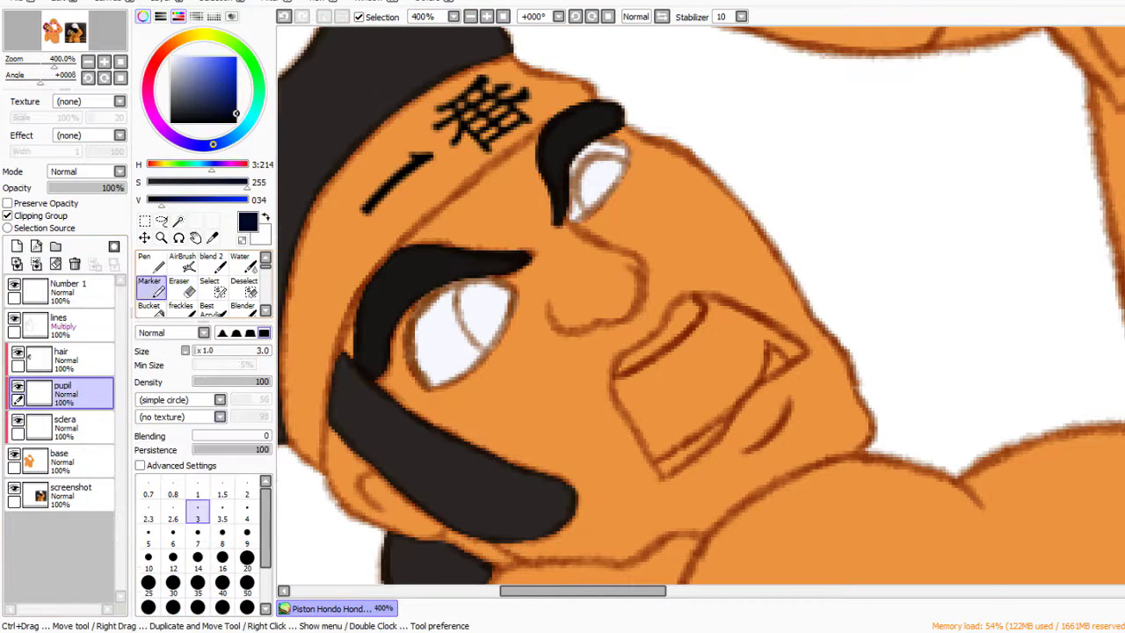
Paint both pupils dark navy on the clipped pupil layer with a size 14 marker
key("m")
mouse_move(484, 298)
left_mouse_down()
mouse_move(493, 334)
mouse_move(510, 342)
mouse_move(483, 290)
mouse_move(518, 308)
mouse_move(497, 347)
left_mouse_up()
mouse_move(607, 176)
left_mouse_down()
mouse_move(598, 198)
mouse_move(605, 185)
left_mouse_up()
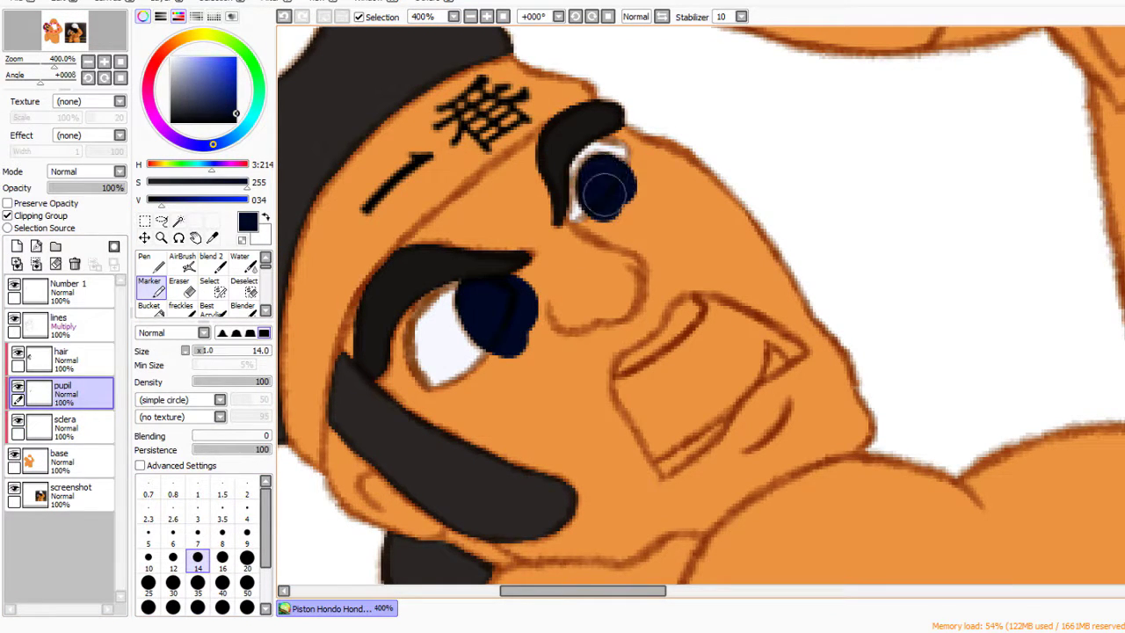
Lower the pupil layer's opacity to 56%, erase the navy spilling outside both eyes, and restore the opacity to 100%
left_click_drag(123, 187, 92, 187)
scroll(545, 264, "up", 1)
key("e")
left_click_drag(505, 352, 516, 371)
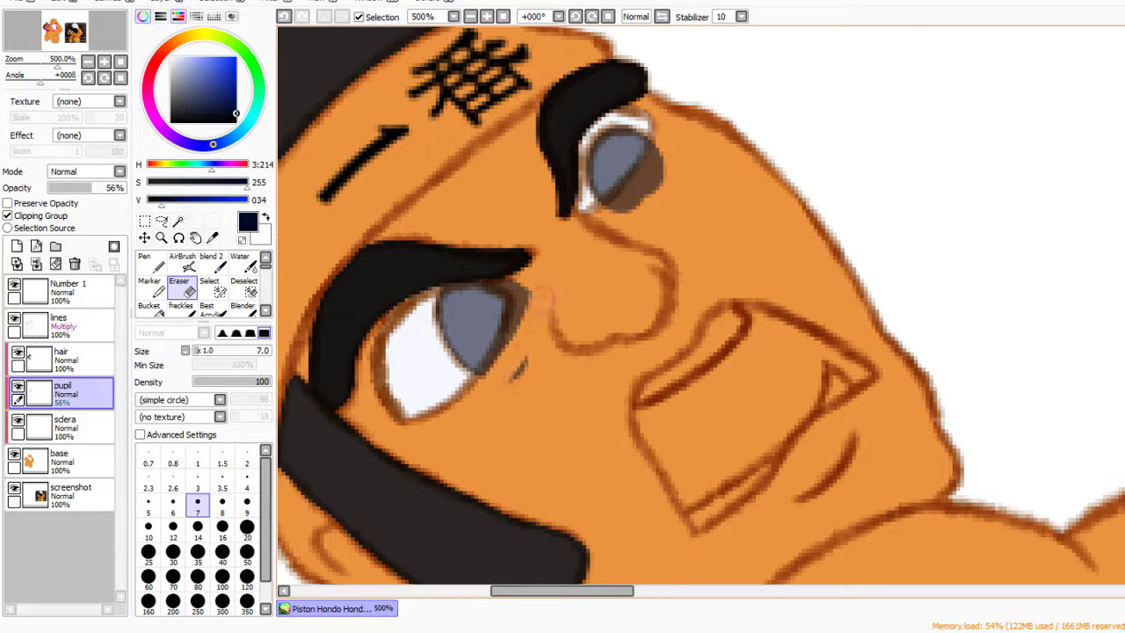
left_click_drag(527, 328, 534, 267)
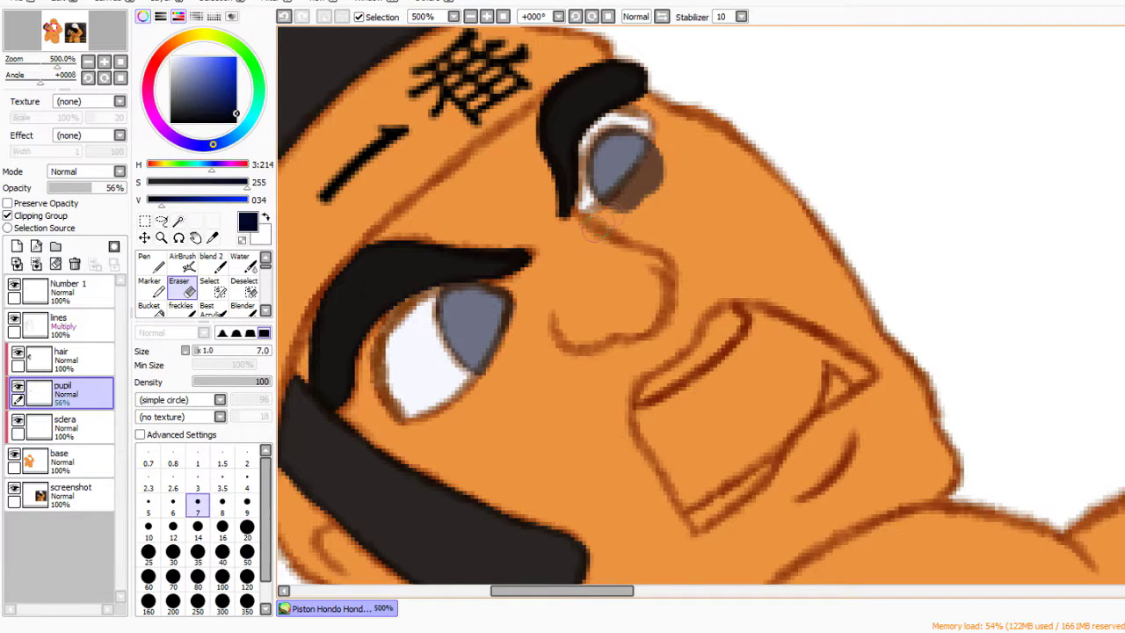
left_click_drag(594, 231, 611, 218)
left_click(123, 187)
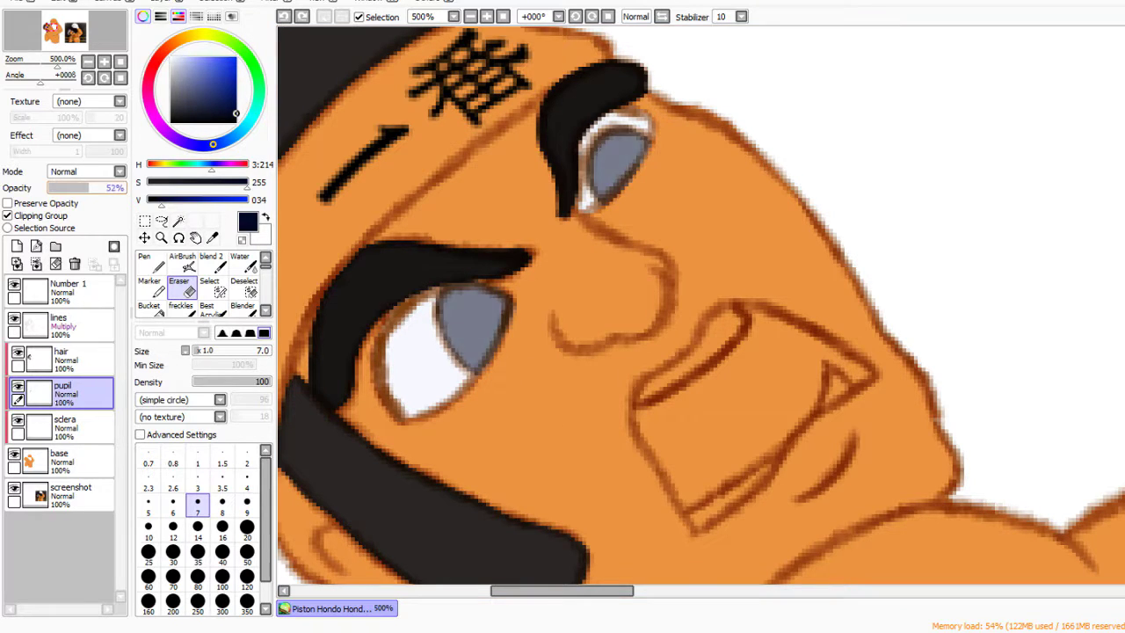
key("ctrl+z")
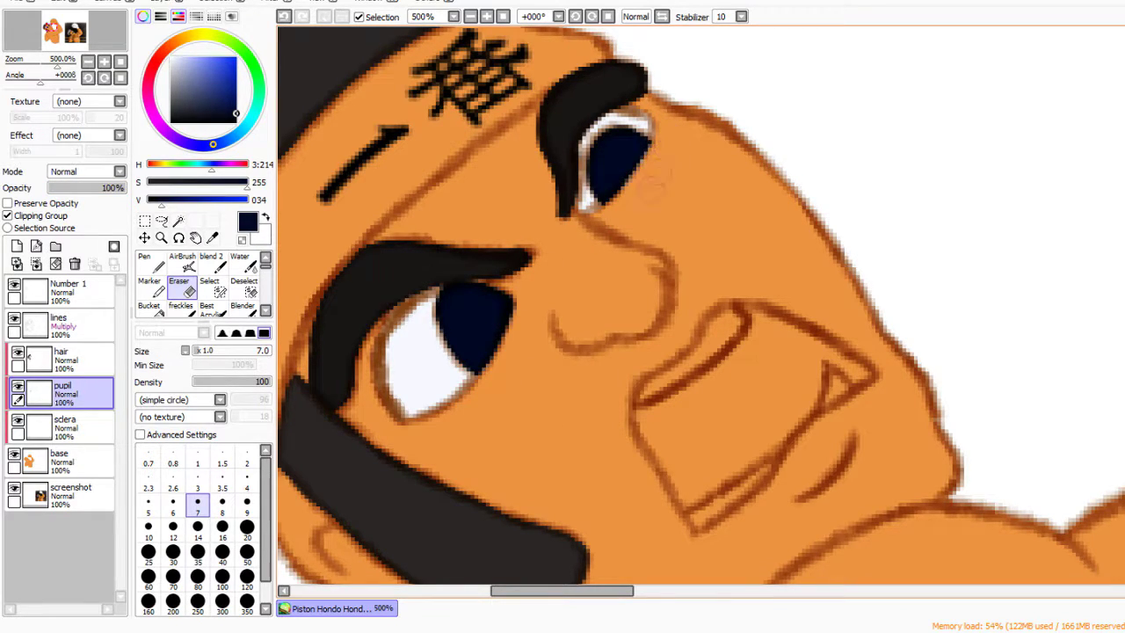
Release the sclera layer from its clipping group so that the pupil layer clips to the sclera
left_click(64, 427)
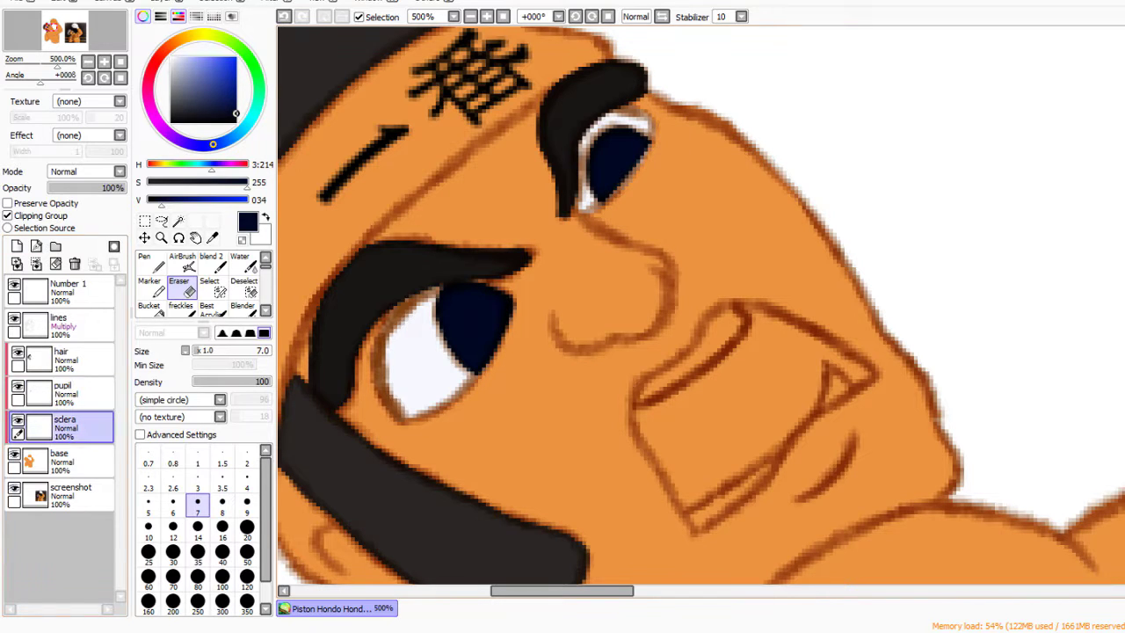
left_click(64, 393)
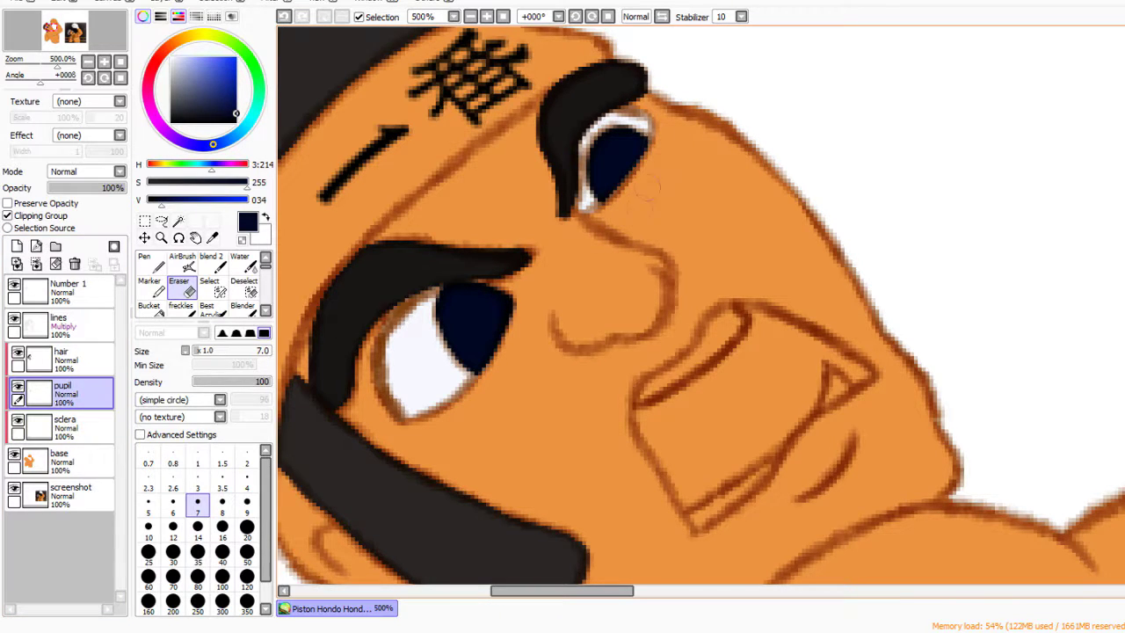
left_click(18, 353)
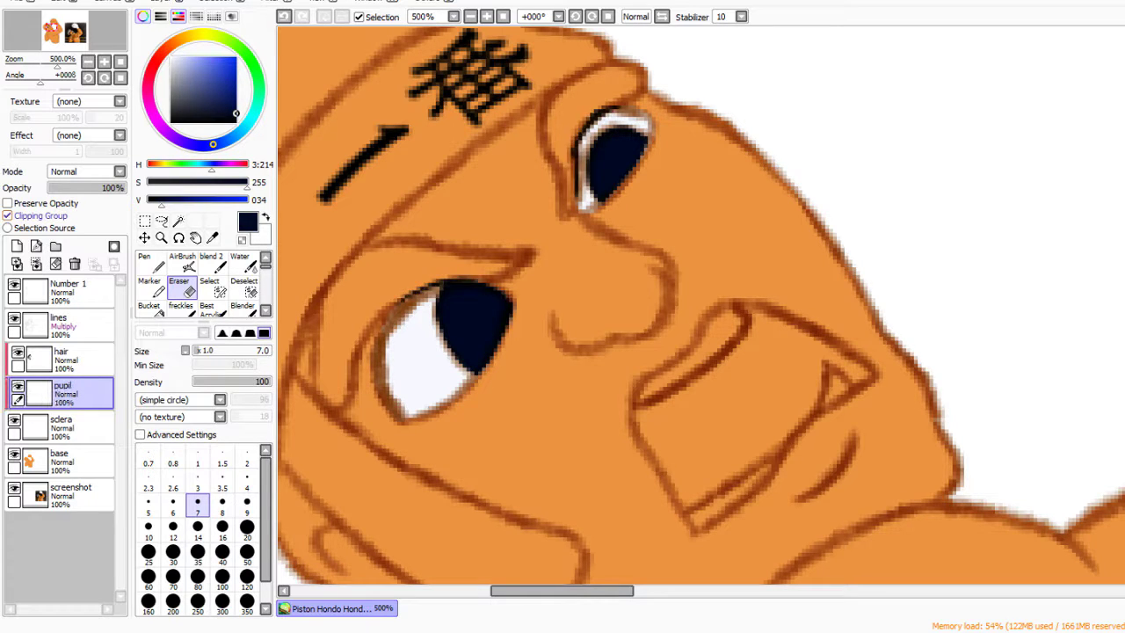
Switch the pupil layer's clipping off and back on, and return the sclera layer to the clipping group
left_click(8, 216)
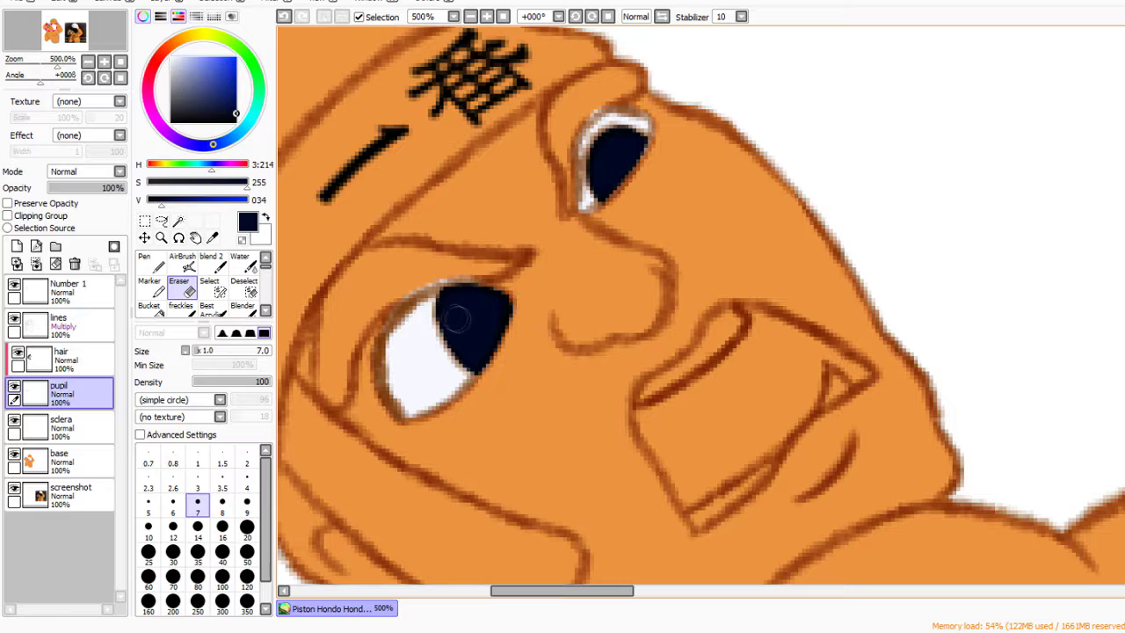
left_click(8, 215)
scroll(535, 289, "down", 3)
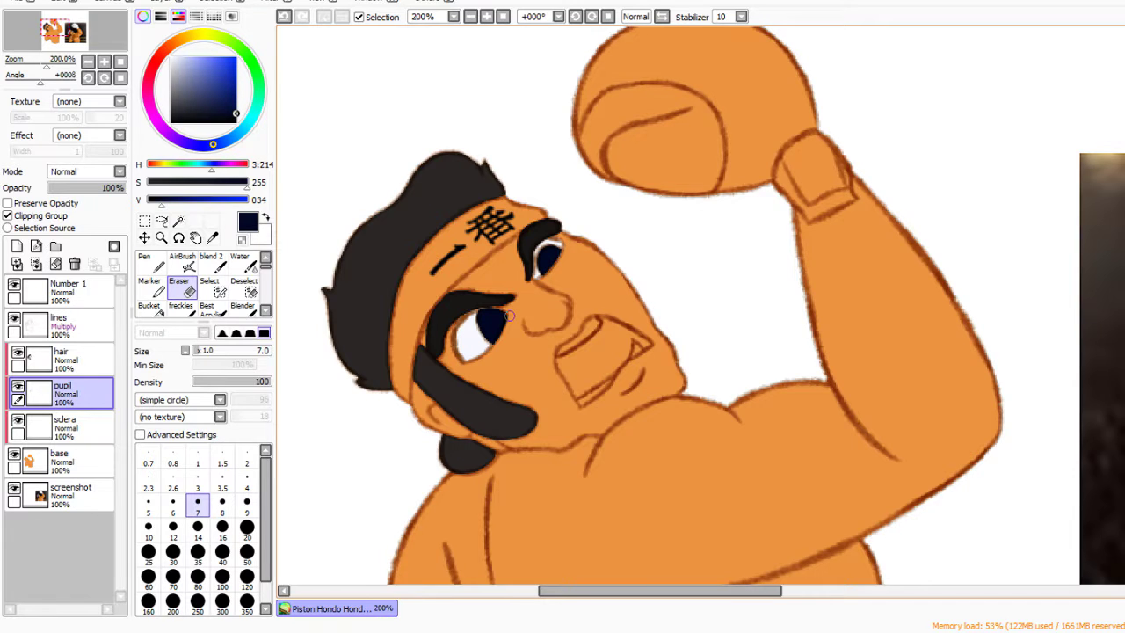
Preserve the pupil layer's opacity and paint lighter blue highlights along the upper part of both pupils with a size 3 marker
scroll(508, 316, "up", 3)
key("m")
left_click(208, 95)
left_click(8, 203)
left_click_drag(466, 303, 497, 294)
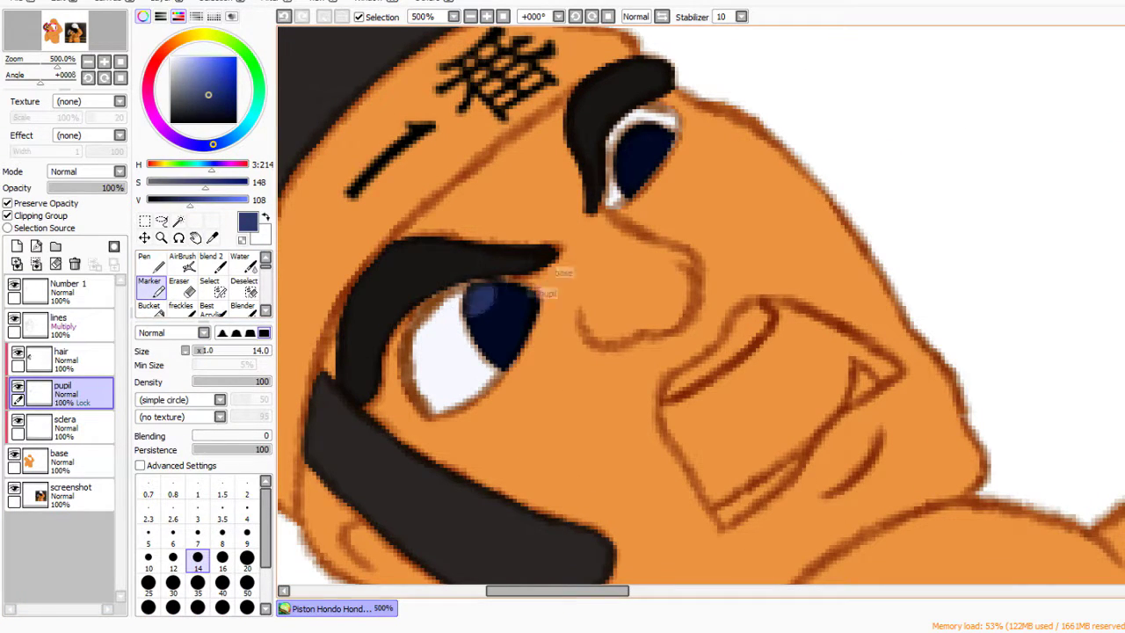
key("ctrl+z")
left_click(197, 519)
mouse_move(514, 303)
left_mouse_down()
mouse_move(497, 316)
mouse_move(475, 291)
left_mouse_up()
left_click_drag(669, 129, 615, 161)
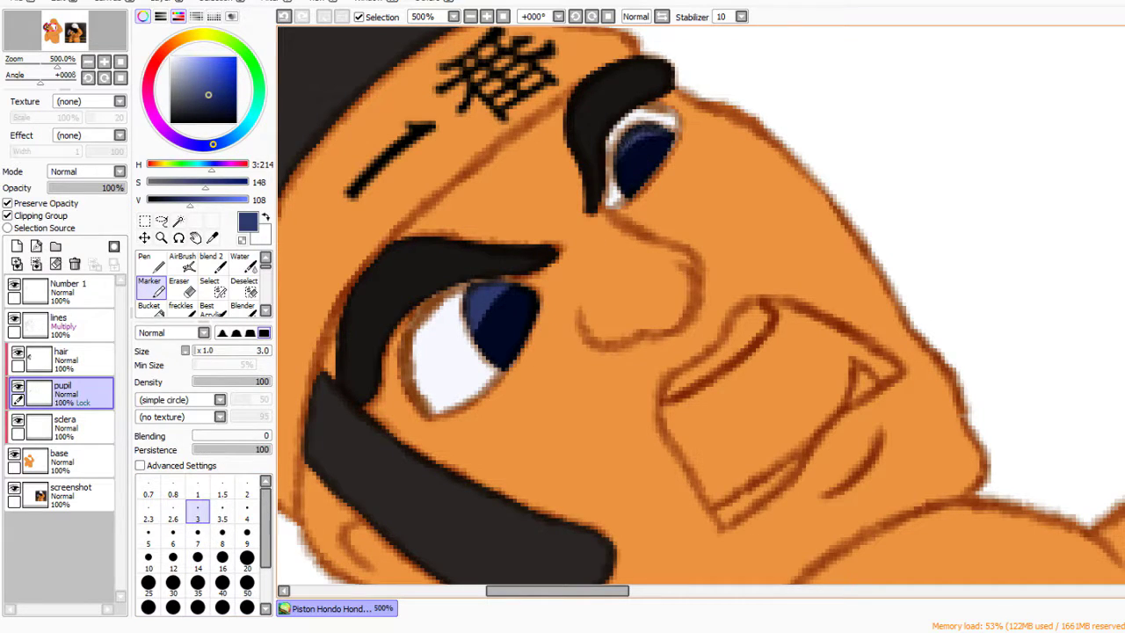
Soften the pupil highlights with the size 7 Blender and airbrush the sampled lighter blue over the pupils at size 35
left_click(618, 173, "alt")
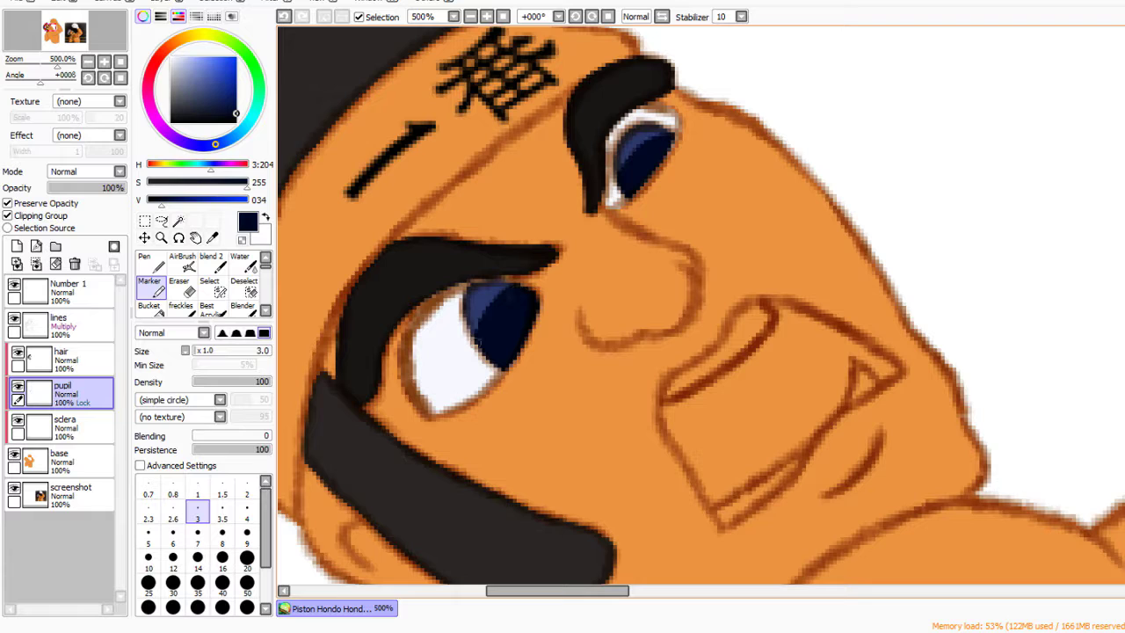
left_click(243, 305)
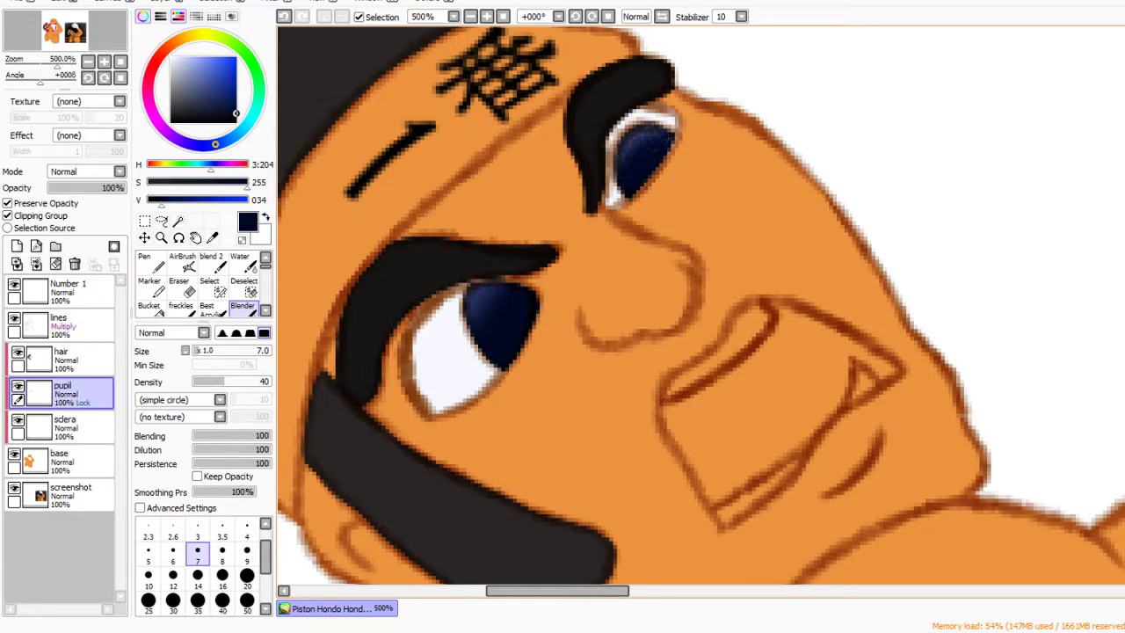
key("v")
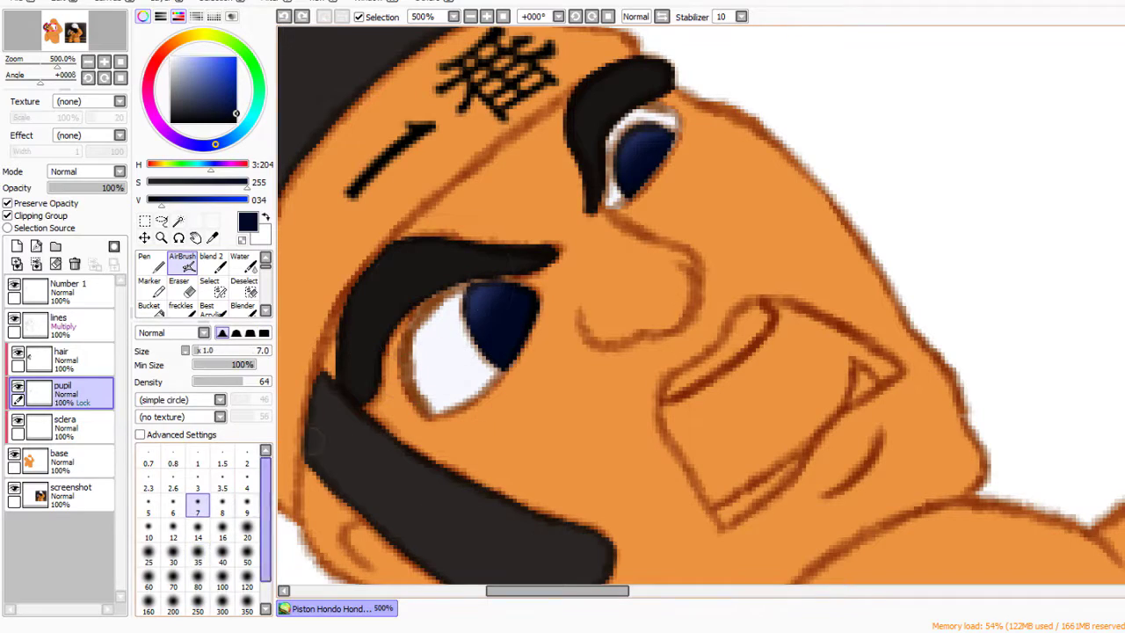
left_click(480, 279, "alt")
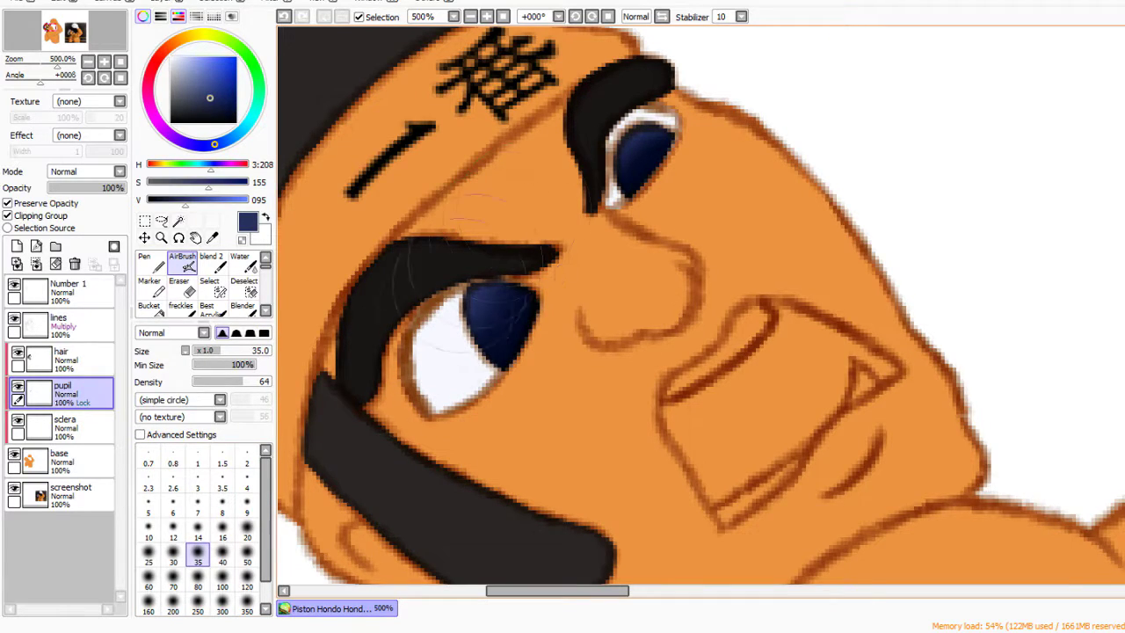
scroll(472, 245, "down", 4)
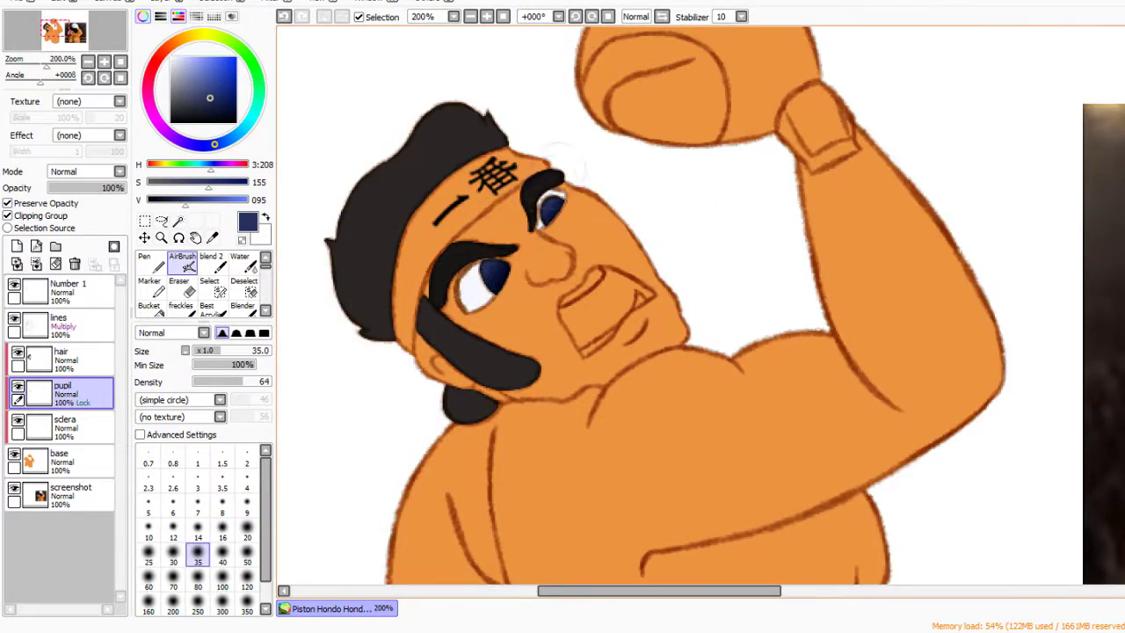
Touch up the pupils in sampled dark navy with a size 3 marker and blend with the size 7 Blender
scroll(488, 242, "up", 4)
left_click(457, 352, "alt")
key("b")
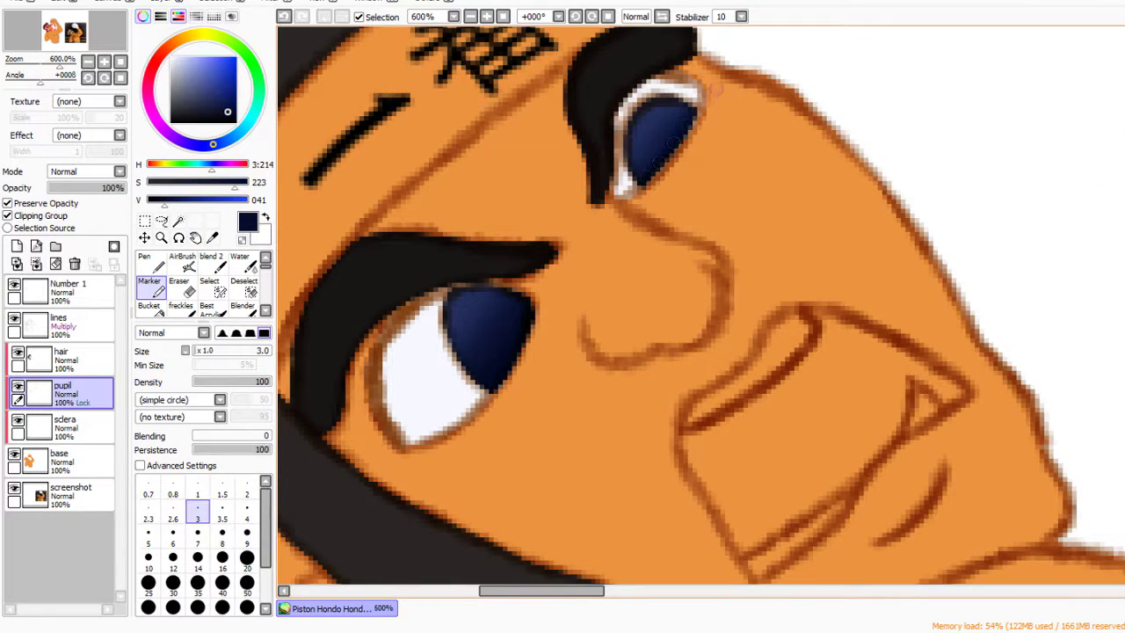
key("v")
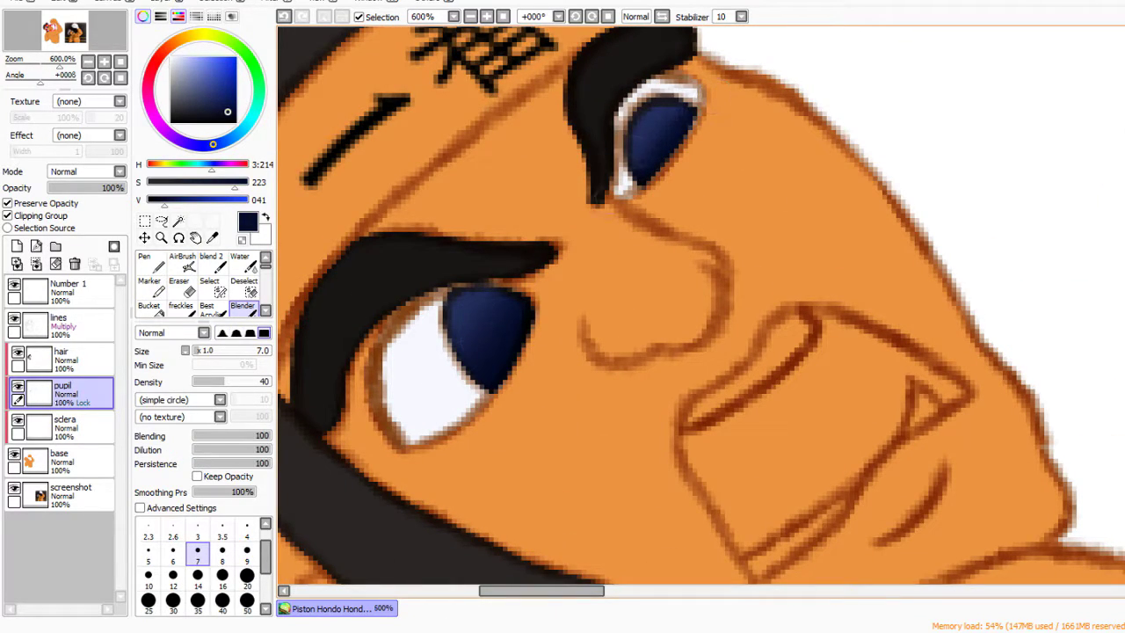
Add a clipped layer named "mouth pit" directly above the base layer
scroll(475, 290, "down", 5)
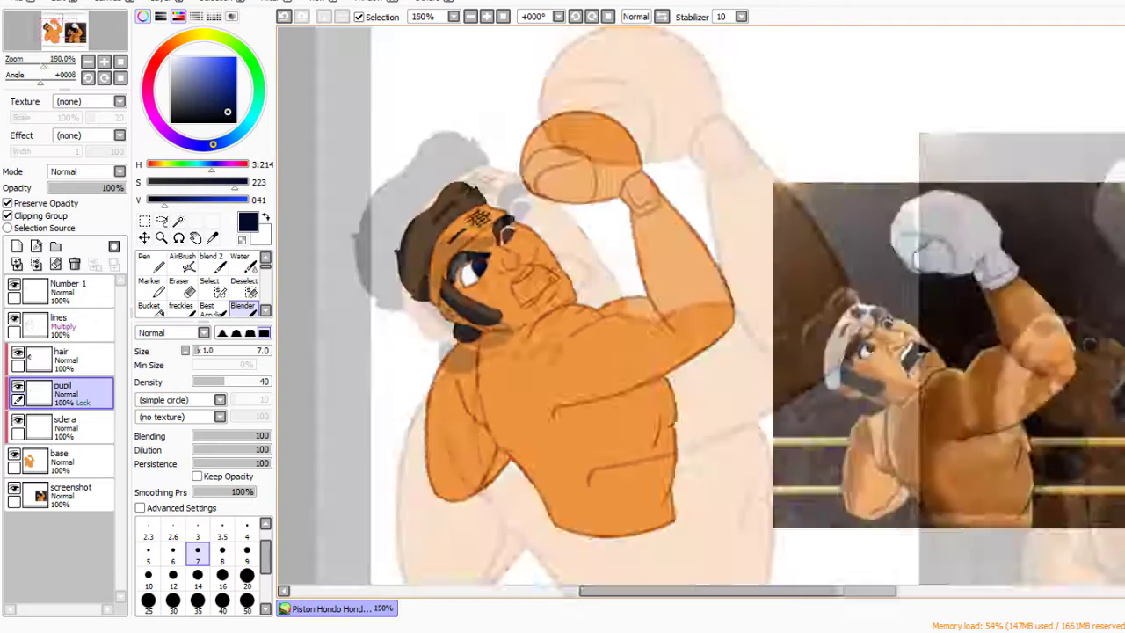
scroll(501, 261, "up", 1)
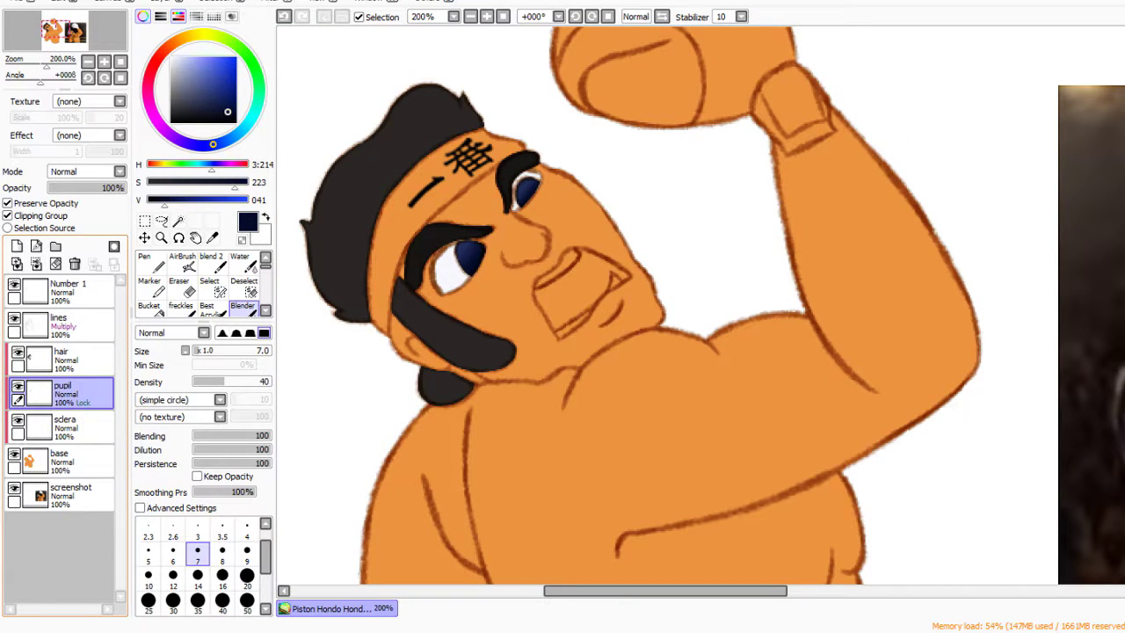
key("ctrl+shift+n")
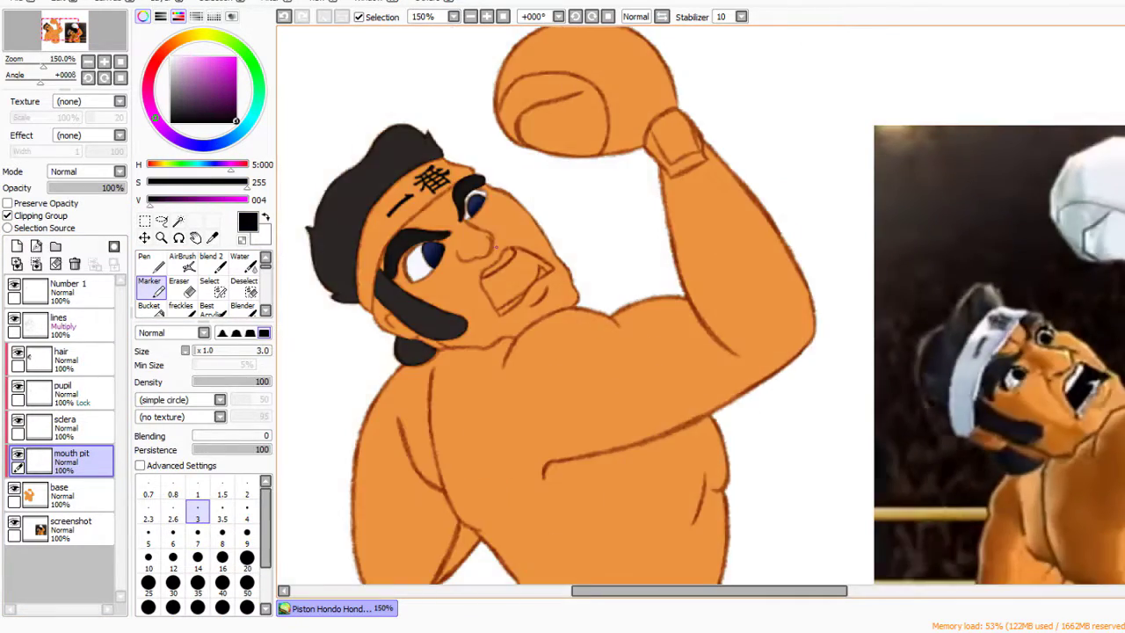
Outline the whole open mouth, including the teeth areas, with a size 3 marker in the near-black sampled from the eyebrow
scroll(356, 255, "up", 2)
scroll(515, 403, "up", 2)
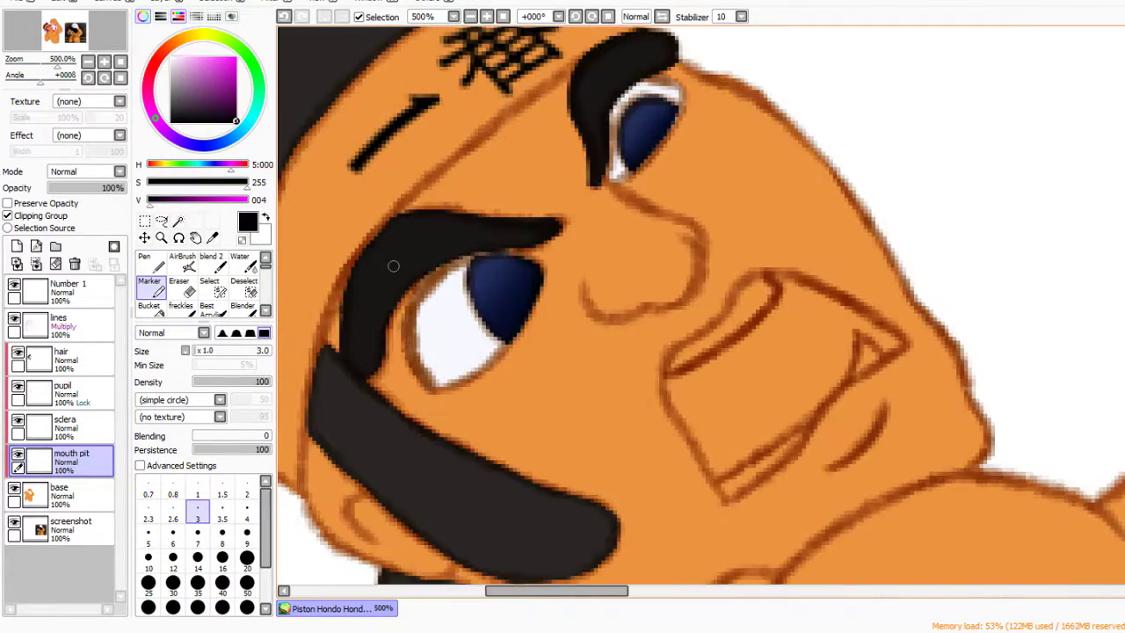
left_click(392, 266, "alt")
mouse_move(778, 498)
left_mouse_down()
mouse_move(646, 446)
mouse_move(555, 374)
left_mouse_up()
left_click_drag(536, 336, 635, 277)
key("ctrl+z")
left_click_drag(641, 232, 770, 302)
key("ctrl+z")
left_click_drag(716, 268, 770, 303)
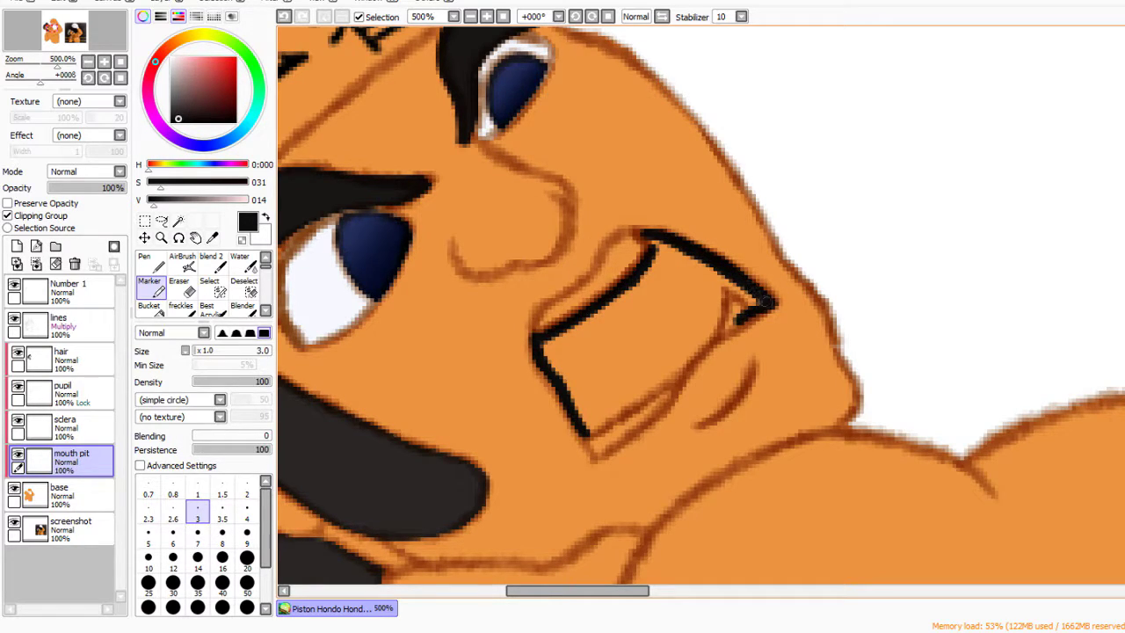
left_click_drag(659, 410, 737, 320)
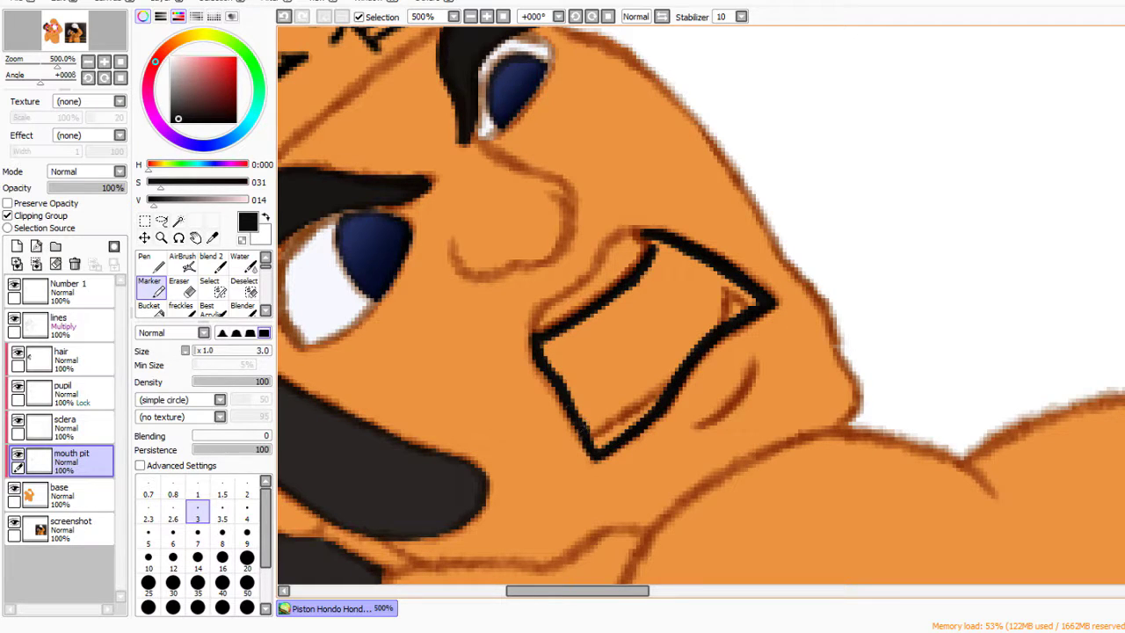
left_click_drag(538, 319, 591, 288)
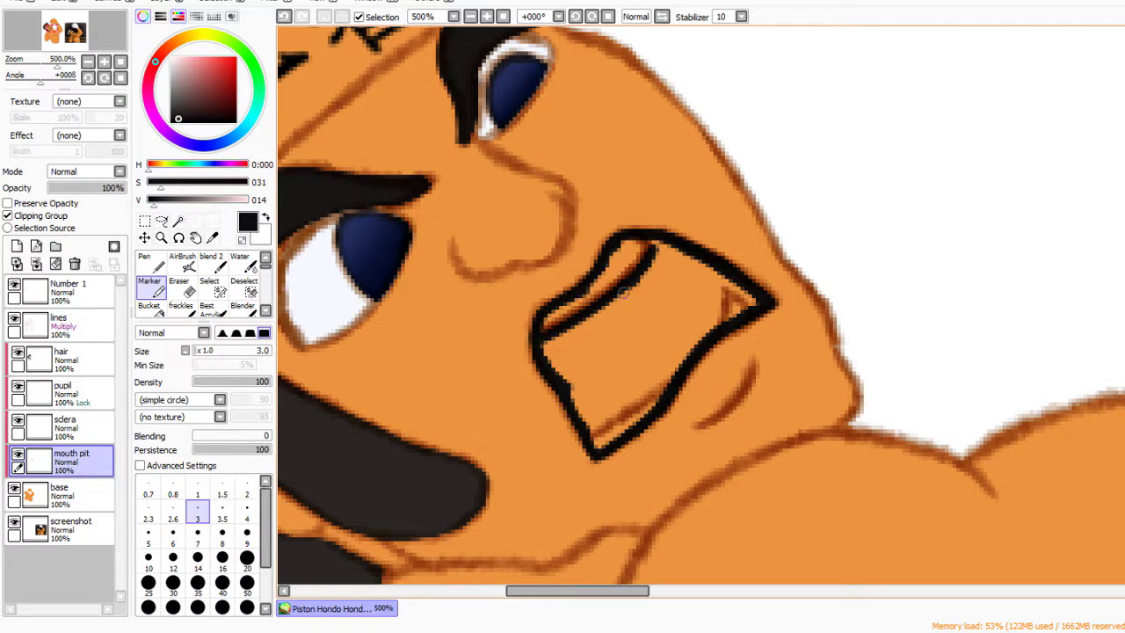
Fill the inside of the mouth outline with near-black using the Bucket on the mouth pit layer
key("e")
key("g")
left_click(623, 376)
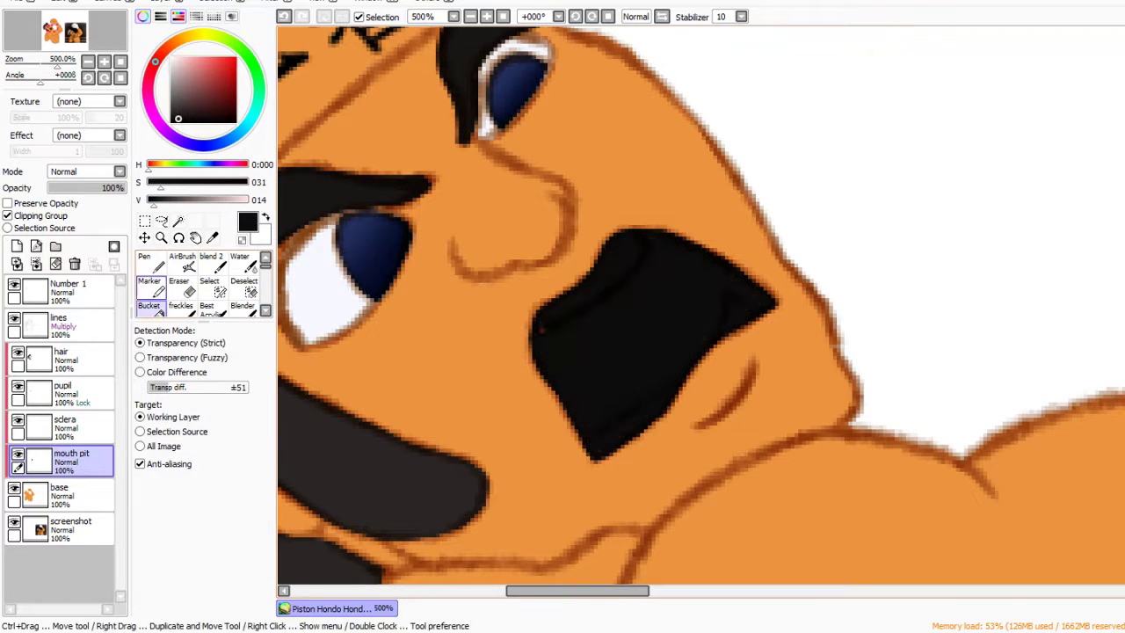
Lower the mouth pit layer's opacity to 72% and paint the lower teeth and corner tooth off-white with a size 3 marker
key("b")
left_click_drag(121, 187, 102, 187)
scroll(700, 306, "down", 3)
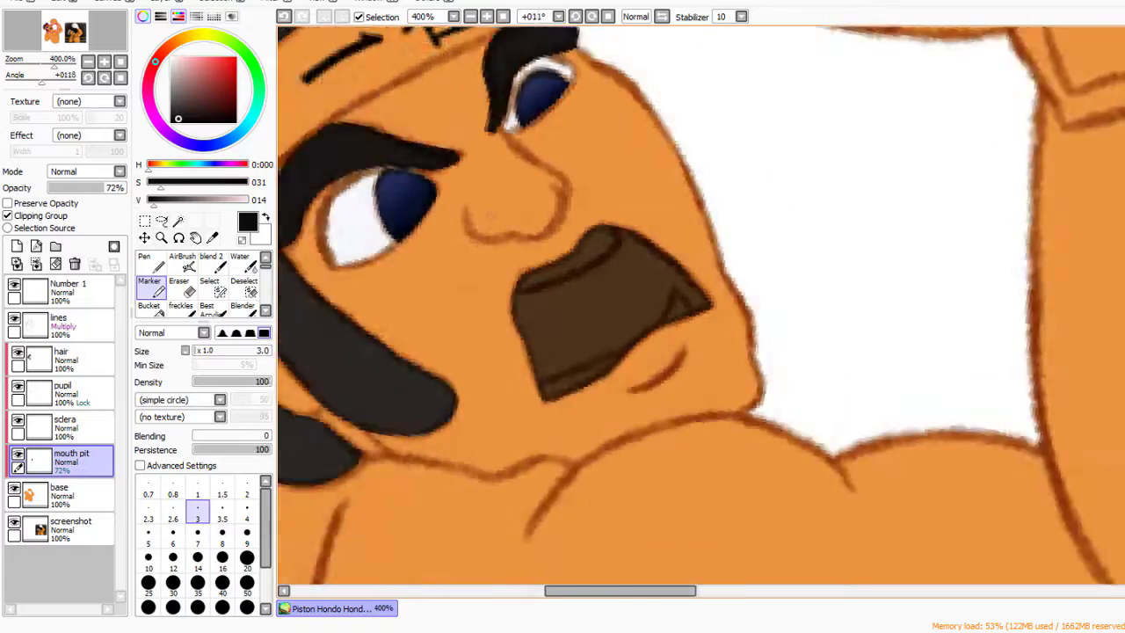
key("x")
scroll(599, 279, "up", 4)
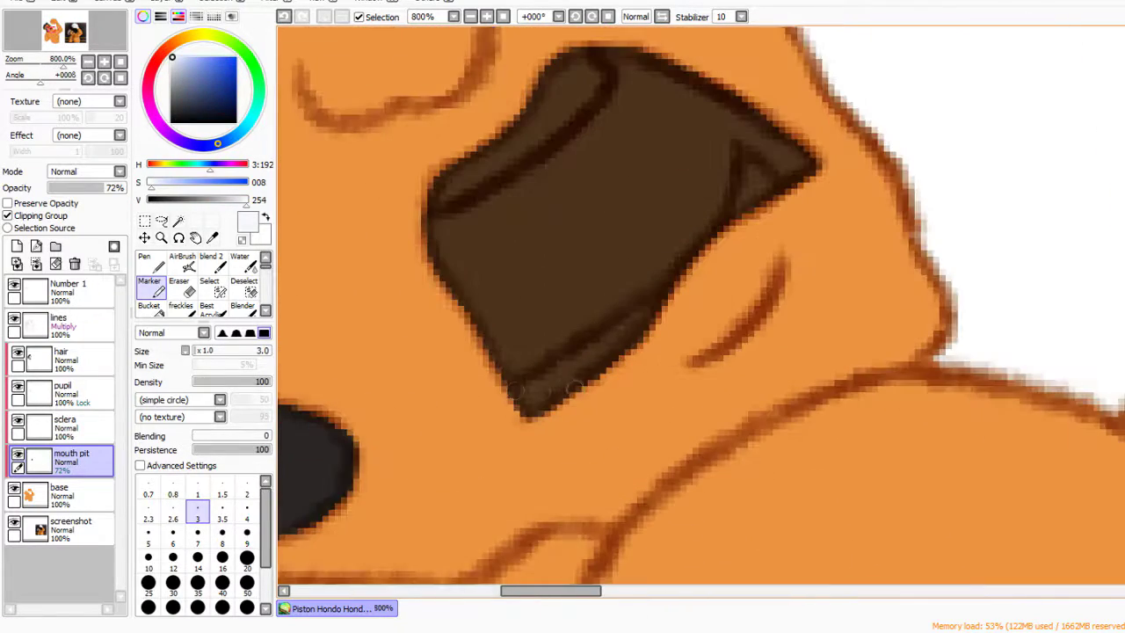
mouse_move(523, 408)
left_mouse_down()
mouse_move(668, 294)
mouse_move(501, 413)
mouse_move(690, 263)
left_mouse_up()
mouse_move(741, 151)
left_mouse_down()
mouse_move(640, 239)
mouse_move(621, 316)
left_mouse_up()
mouse_move(648, 238)
left_mouse_down()
mouse_move(624, 315)
mouse_move(672, 281)
mouse_move(633, 308)
left_mouse_up()
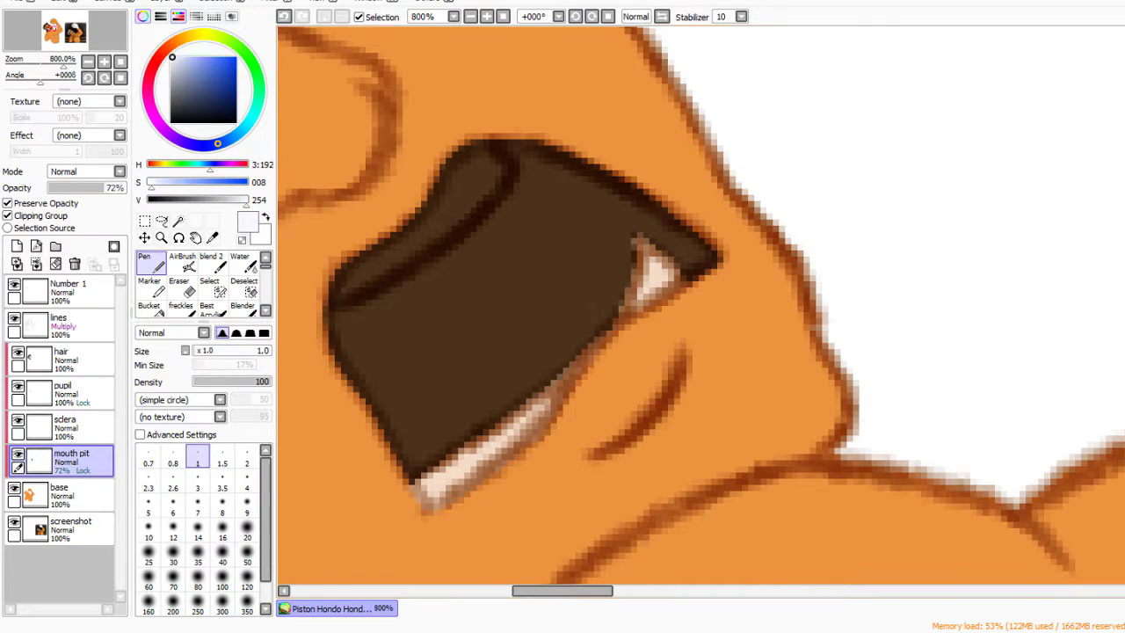
Restore the mouth pit layer's opacity to 100% and refine the lower teeth's edges with a size 1 pen in sampled black and off-white
left_click(123, 188)
left_click(594, 285, "alt")
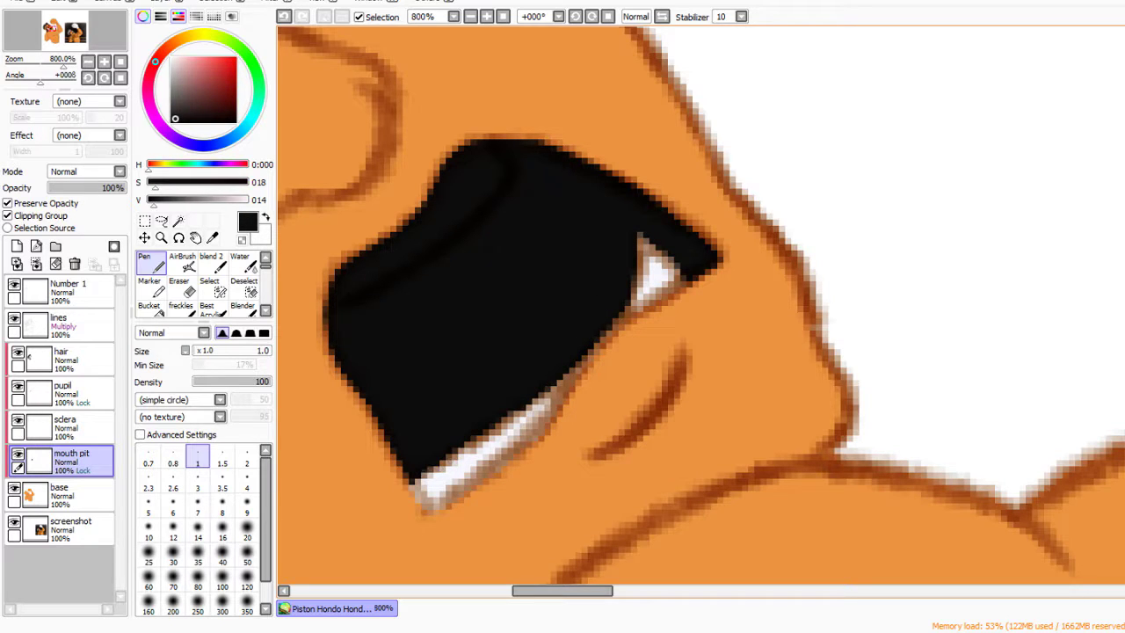
left_click(453, 476, "alt")
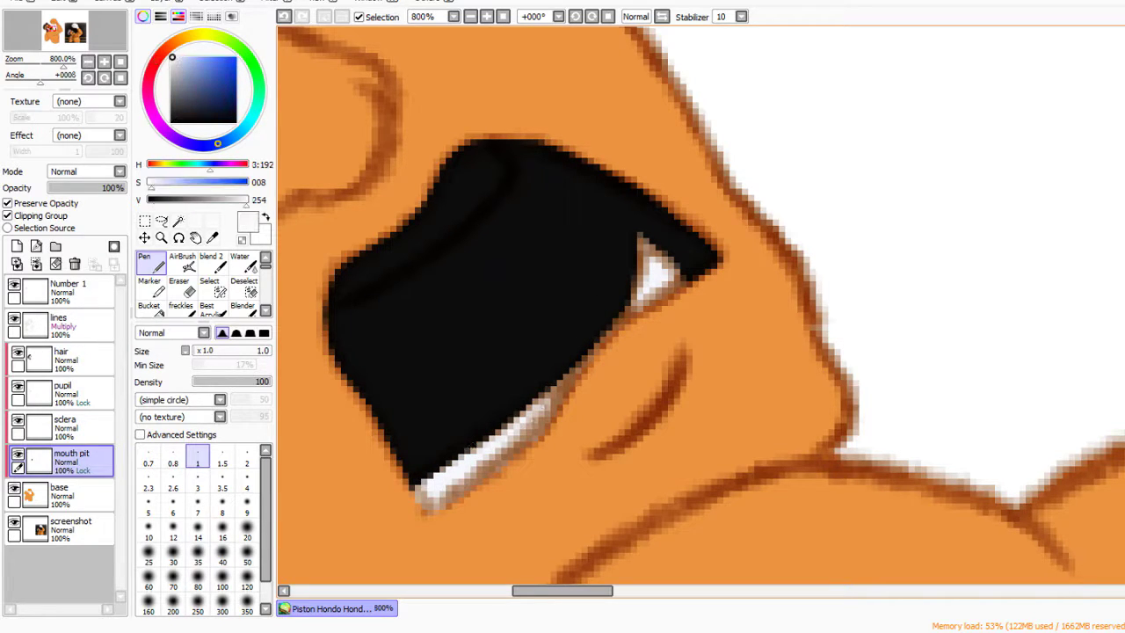
left_click(601, 263, "alt")
left_click_drag(658, 248, 639, 236)
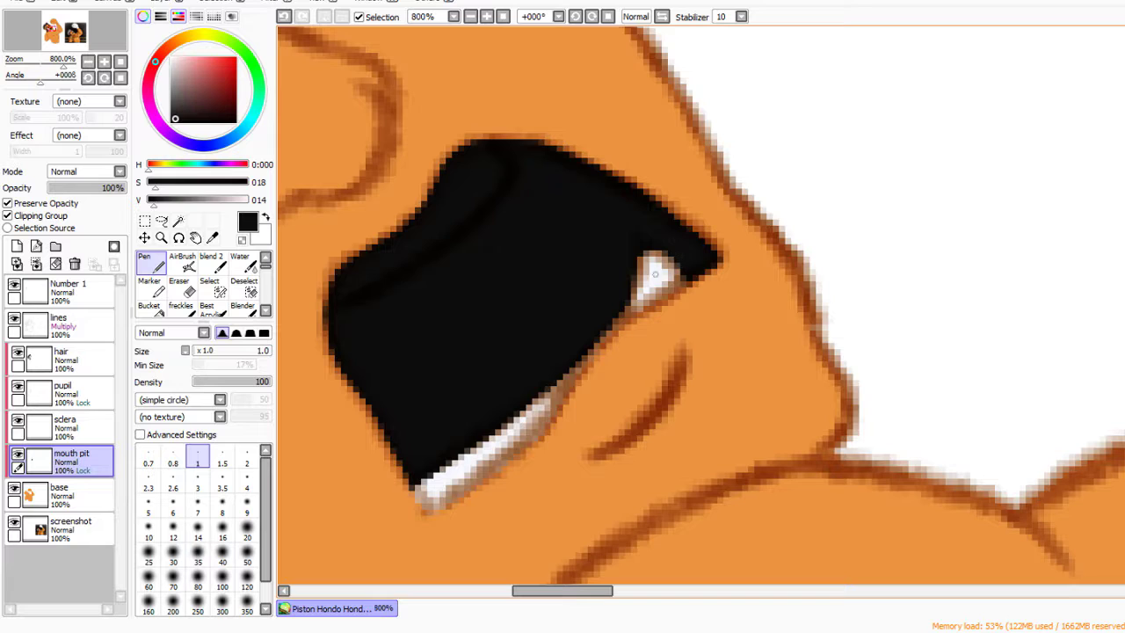
Lower the mouth pit layer's opacity to 67%, paint the upper teeth off-white with a size 7 marker, and restore the opacity to 100%
key("x")
left_click(98, 188)
left_click(150, 288)
mouse_move(488, 167)
left_mouse_down()
mouse_move(351, 287)
mouse_move(340, 273)
mouse_move(439, 176)
mouse_move(348, 280)
mouse_move(486, 171)
mouse_move(473, 180)
mouse_move(453, 146)
left_mouse_up()
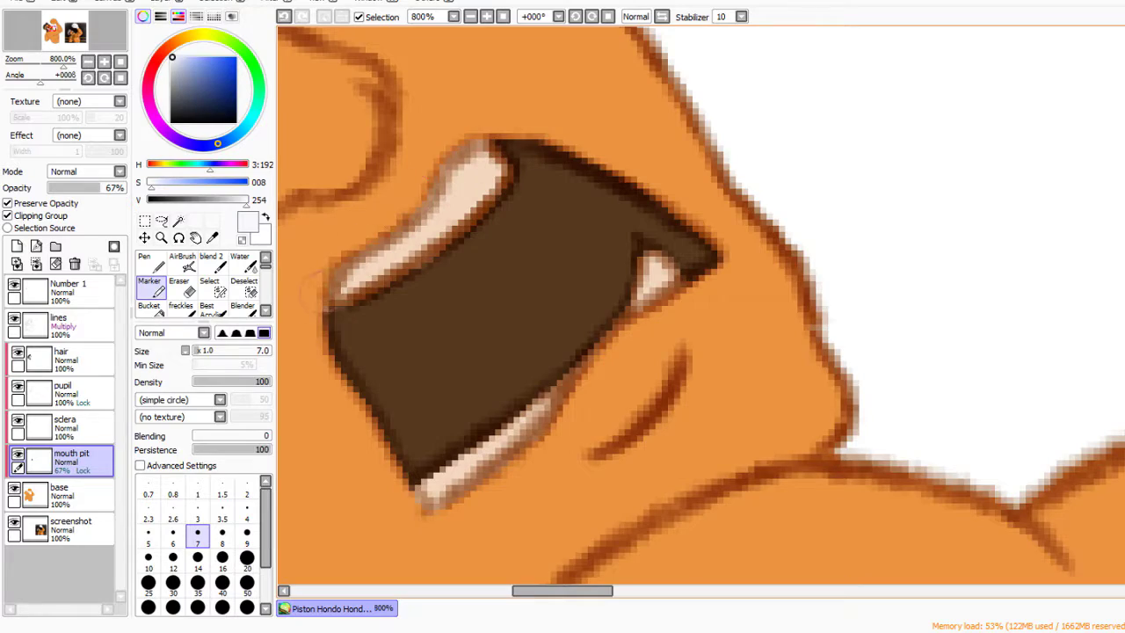
scroll(446, 311, "down", 1)
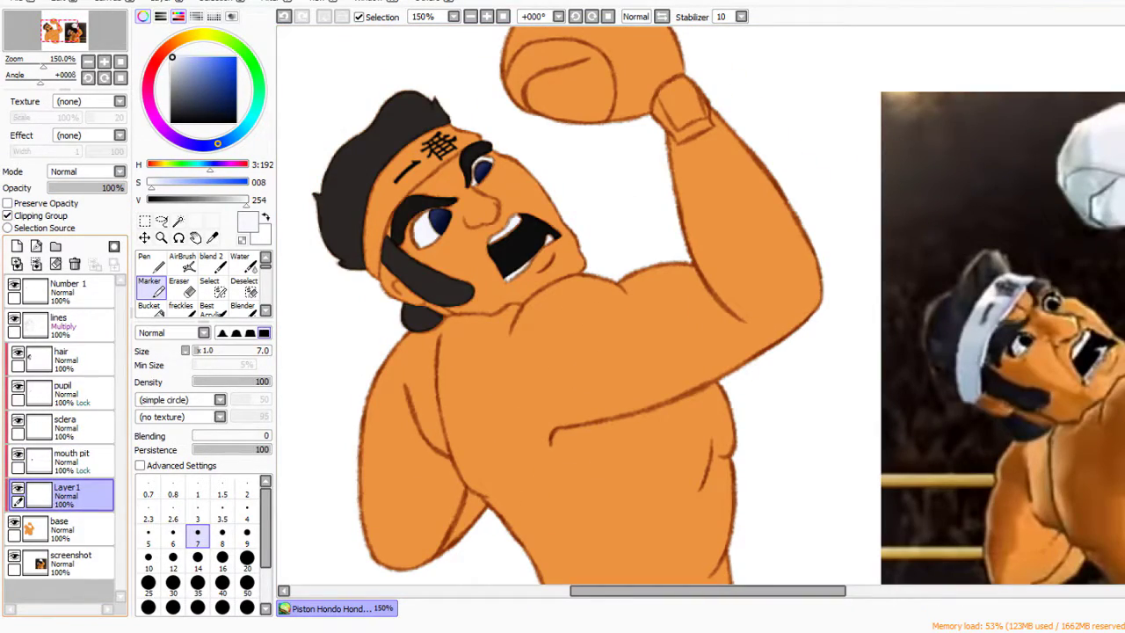
Place the new clipped layer, named "bandana", below the hair layer and outline and fill the headband off-white on it
mouse_move(66, 495)
left_mouse_down()
mouse_move(66, 373)
mouse_move(66, 387)
left_mouse_up()
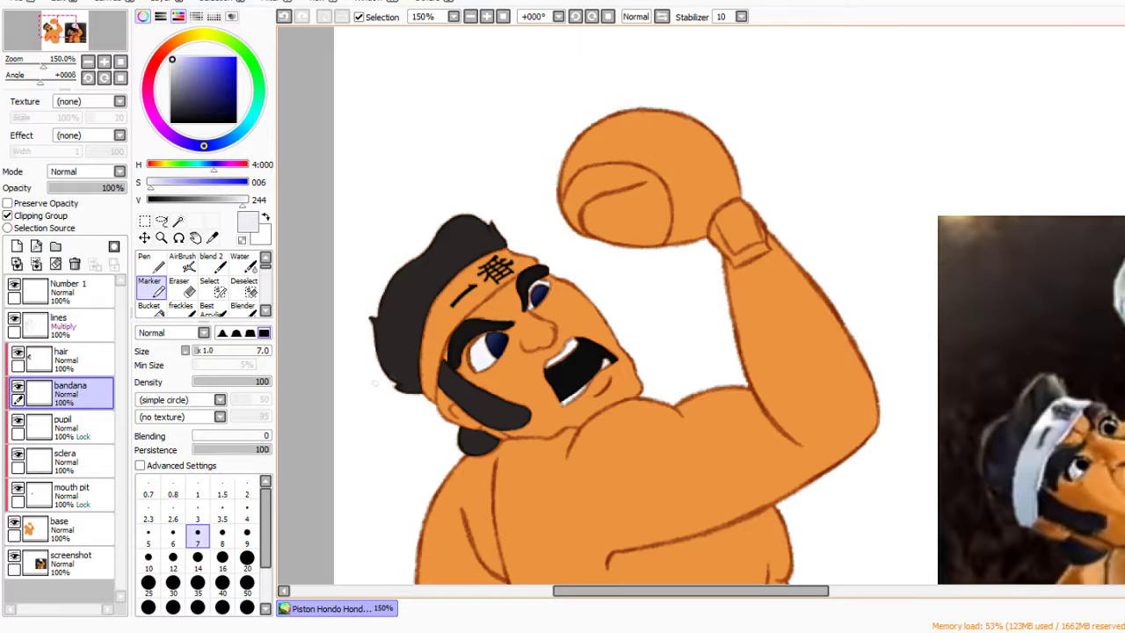
scroll(416, 394, "up", 3)
mouse_move(457, 333)
left_mouse_down()
mouse_move(448, 435)
mouse_move(490, 230)
mouse_move(626, 116)
mouse_move(701, 75)
left_mouse_up()
key("ctrl+z")
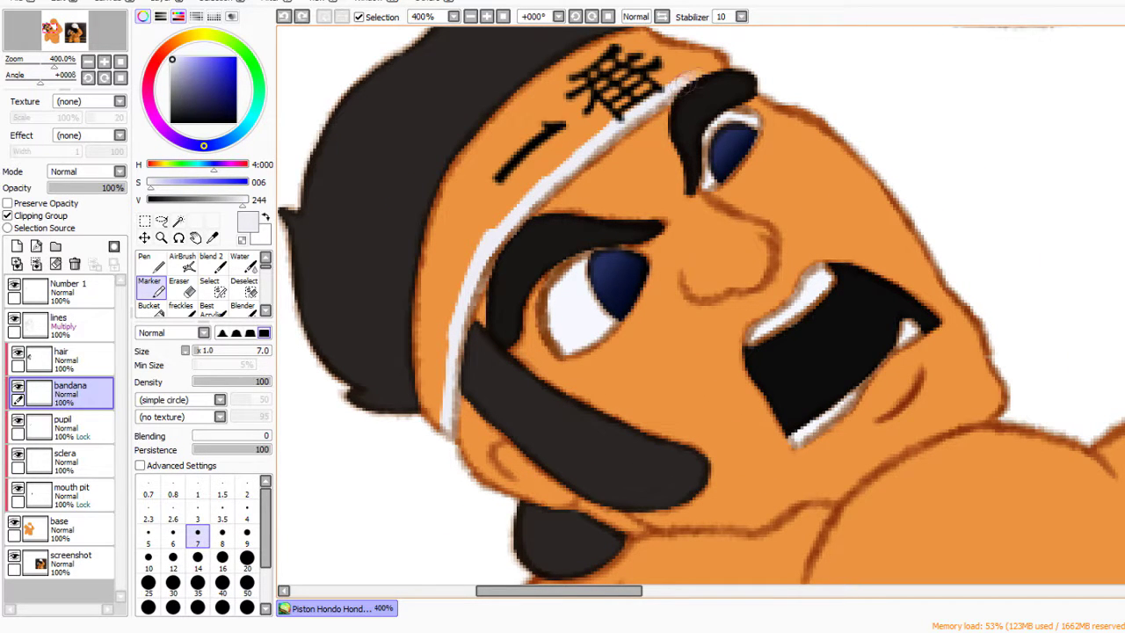
mouse_move(744, 40)
left_mouse_down()
mouse_move(630, 35)
mouse_move(443, 176)
mouse_move(427, 250)
mouse_move(425, 434)
left_mouse_up()
key("b")
left_click(448, 307)
scroll(475, 312, "down", 2)
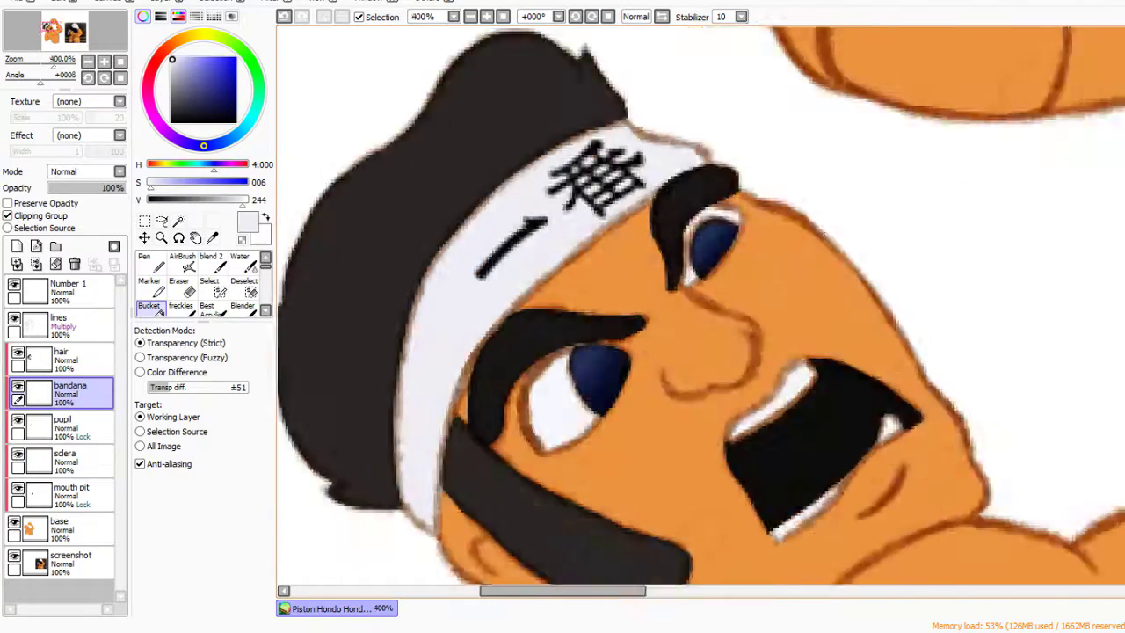
Outline the raised glove and its cuff off-white with a size 7 marker on the bandana layer and fill them
scroll(495, 316, "down", 1)
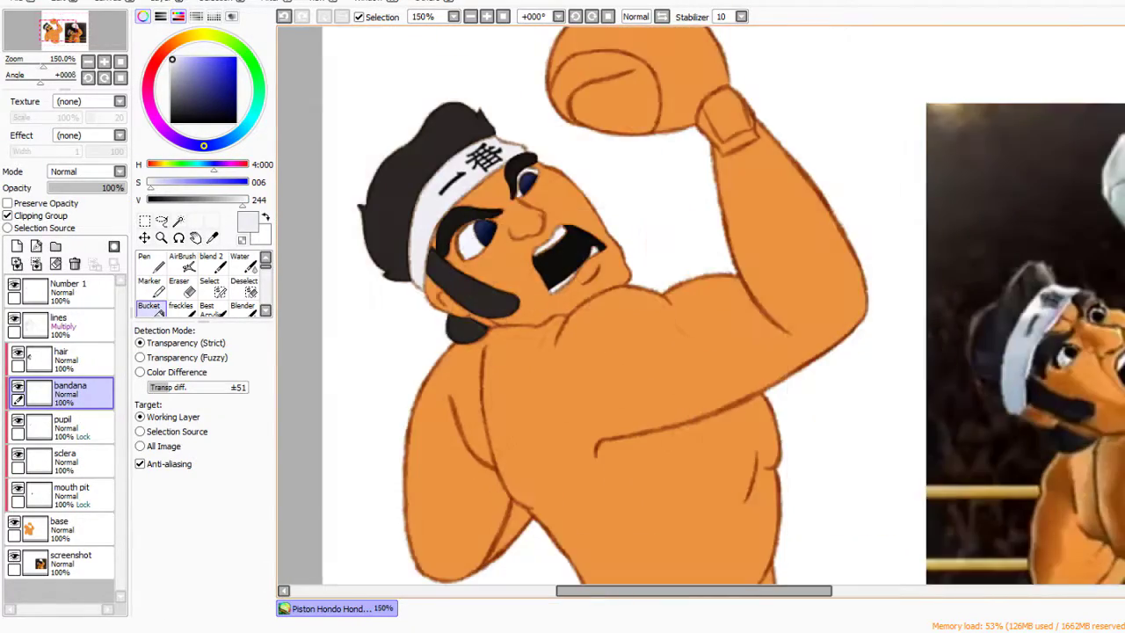
scroll(527, 387, "down", 1)
scroll(541, 415, "up", 1)
scroll(541, 415, "down", 2)
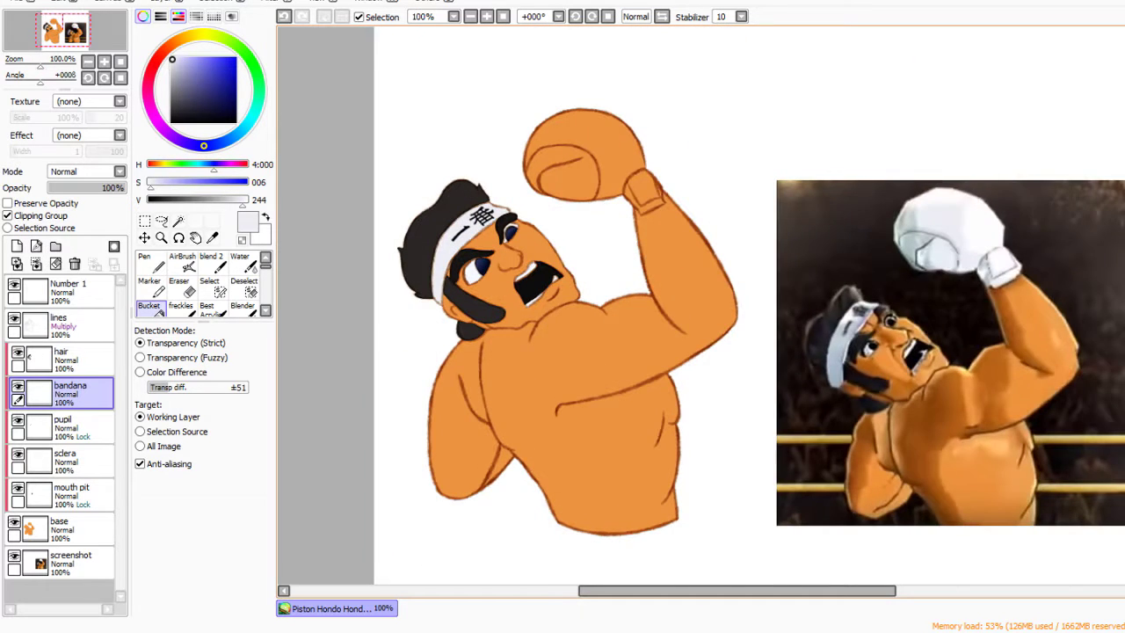
scroll(607, 219, "up", 4)
key("m")
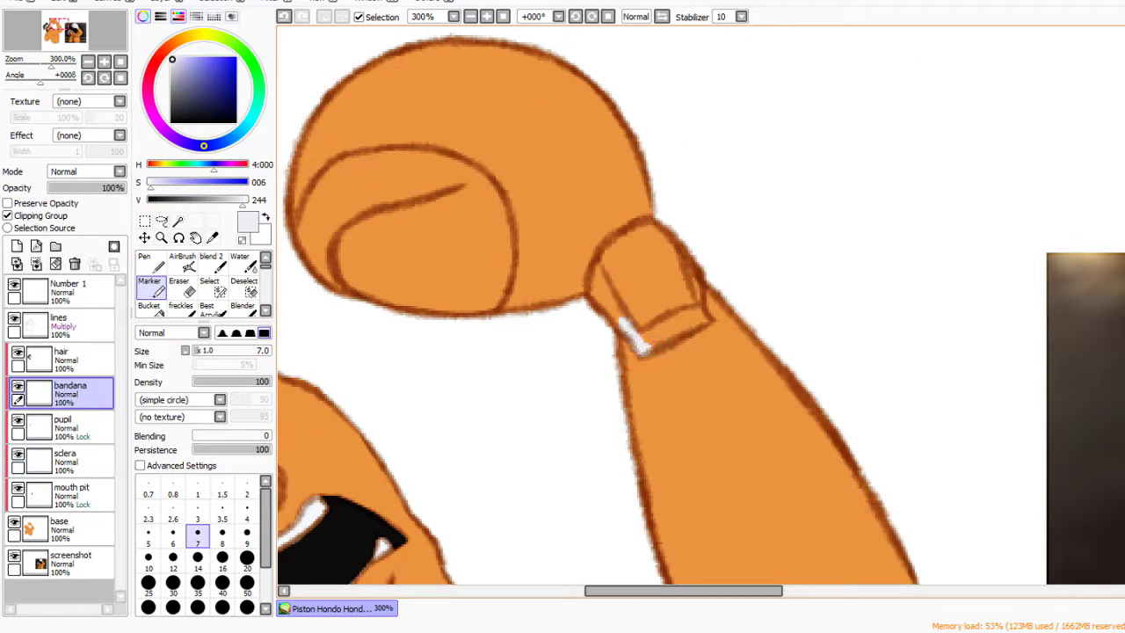
left_click_drag(644, 349, 703, 321)
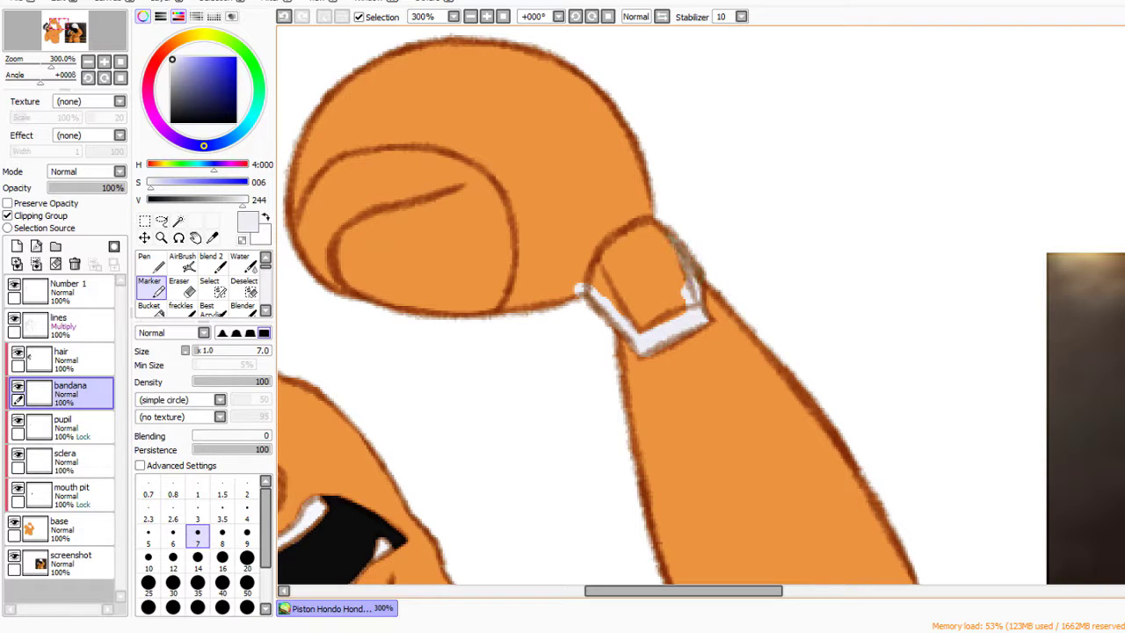
left_click_drag(582, 290, 528, 308)
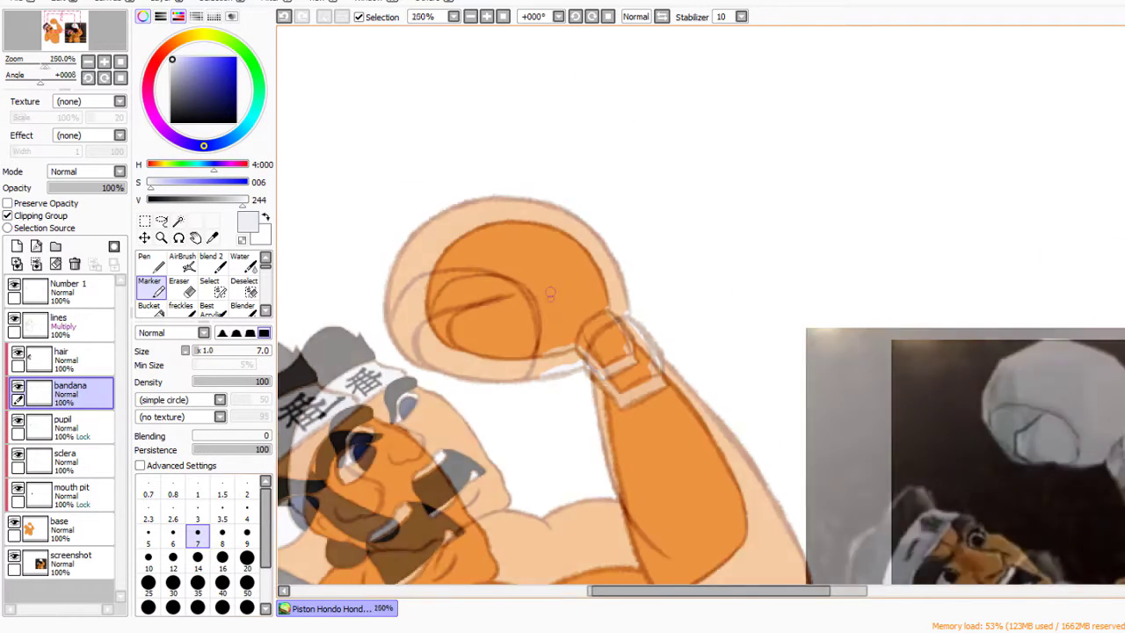
mouse_move(572, 362)
left_mouse_down()
mouse_move(492, 356)
mouse_move(395, 264)
mouse_move(641, 302)
mouse_move(527, 220)
left_mouse_up()
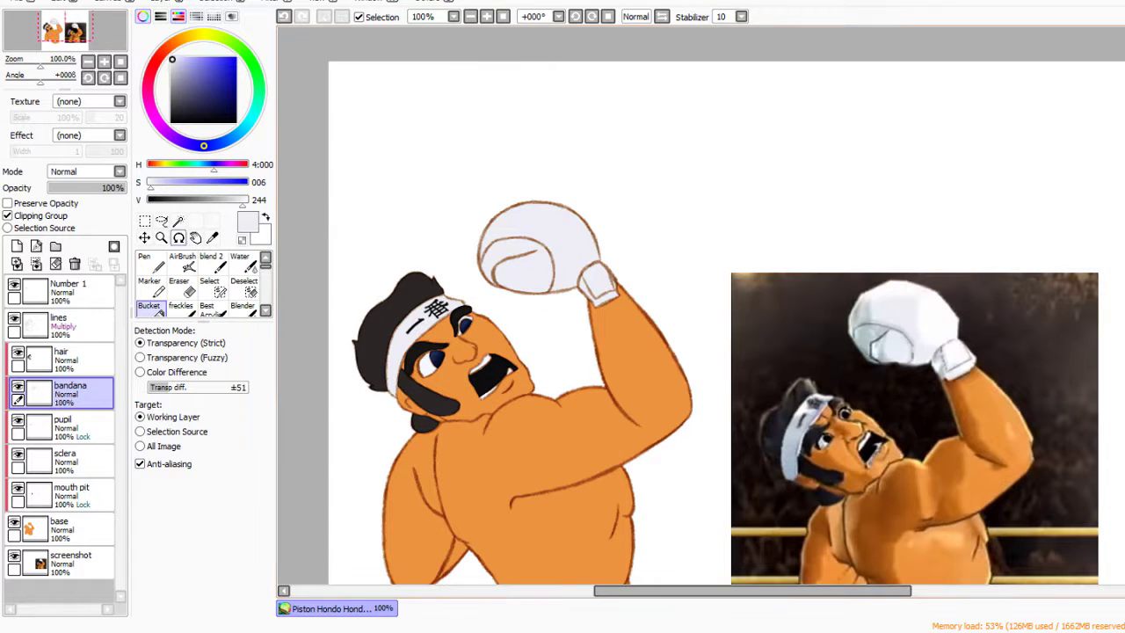
Lasso the raised glove's off-white fill and put it on a new layer named "glove" above the hair layer
left_click(162, 221)
left_click(17, 247)
left_click_drag(479, 220, 616, 263)
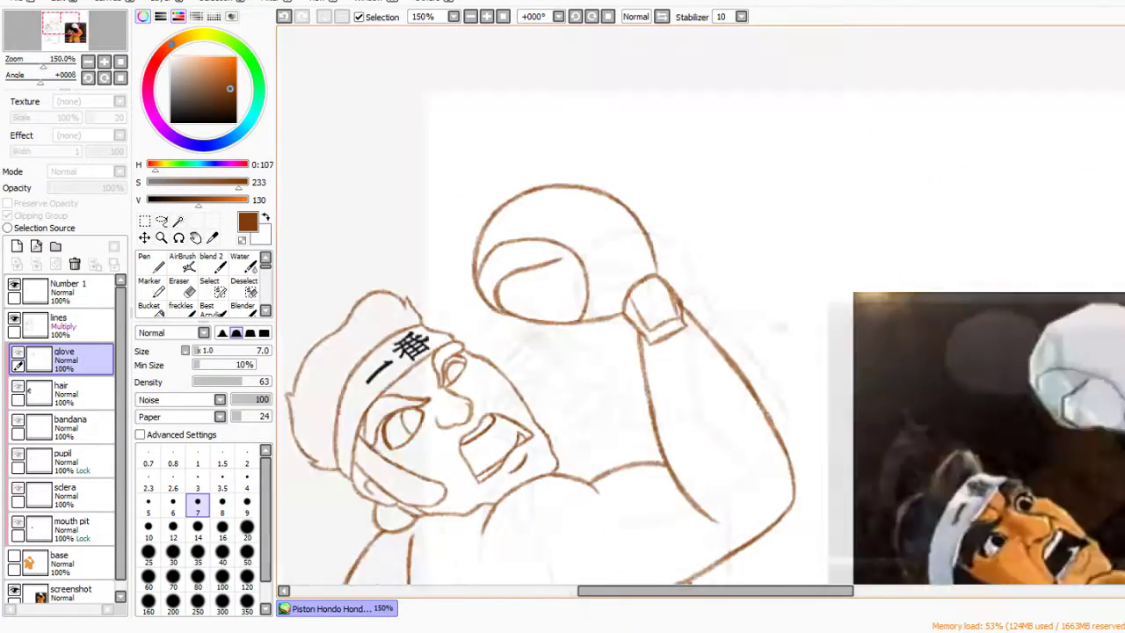
Erase the raised cuff's line work on its outer arm side from the lines layer with a size 7 eraser
key("e")
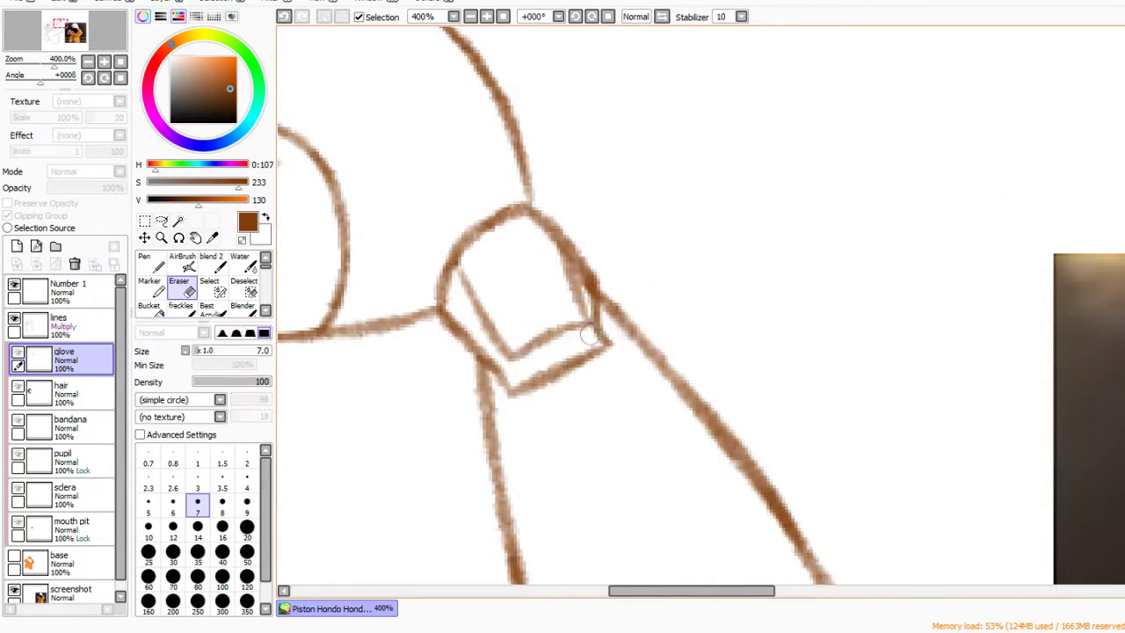
left_click(58, 325)
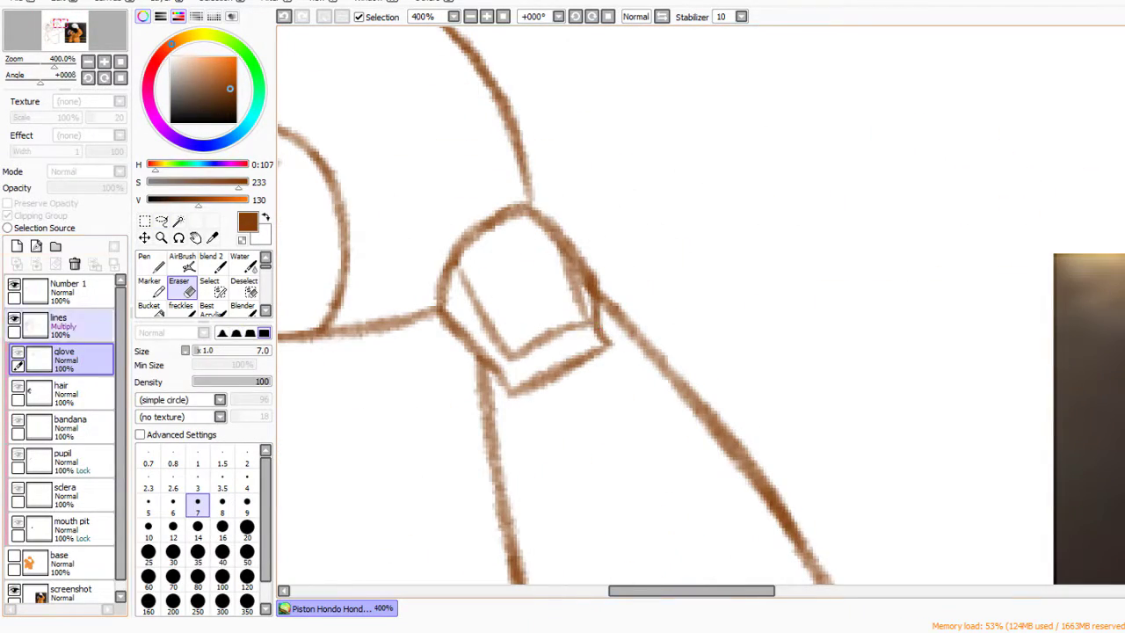
left_click_drag(598, 338, 579, 248)
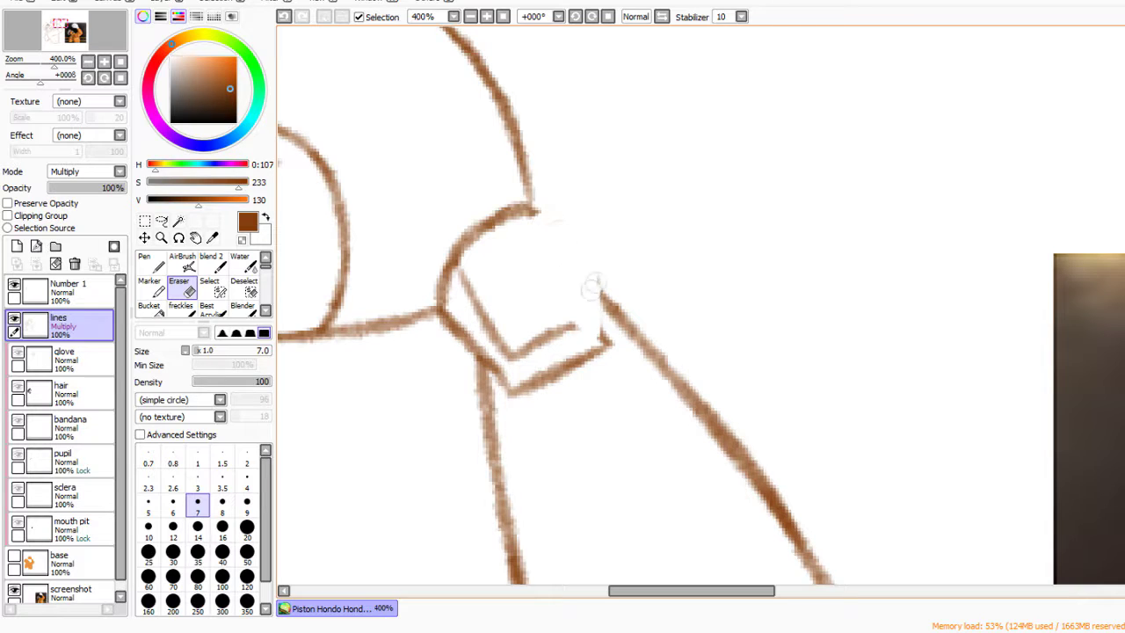
scroll(526, 294, "down", 1)
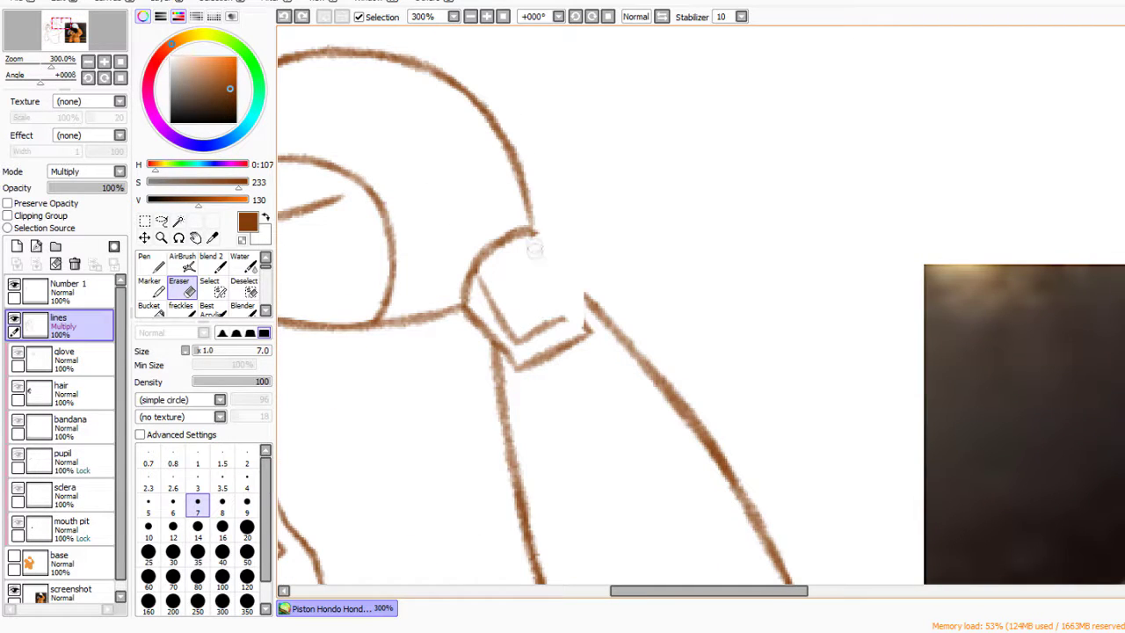
Redraw the cuff's outer contour on the lines layer with a size 7 brown brush, erasing the stray ends
key("n")
left_click_drag(529, 230, 584, 301)
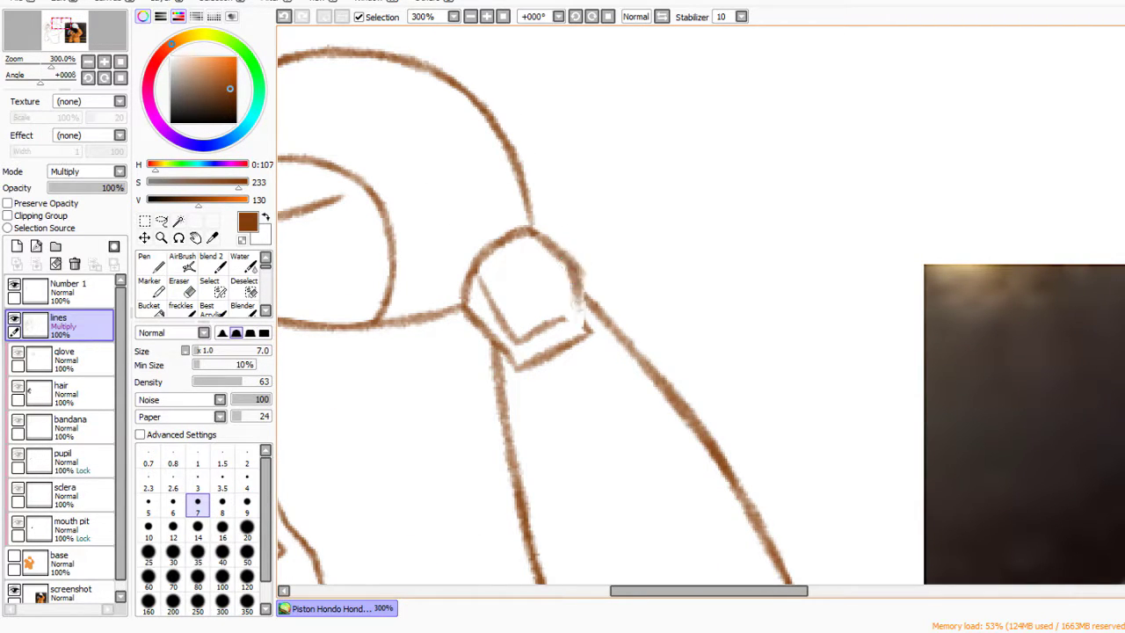
key("e")
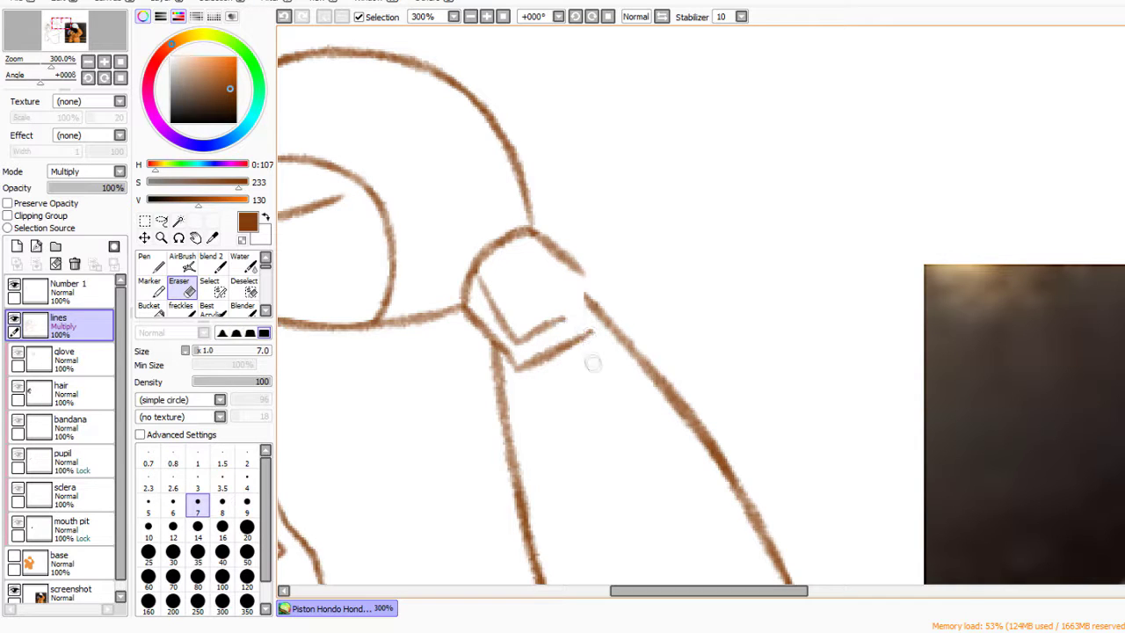
key("n")
left_click_drag(587, 327, 568, 262)
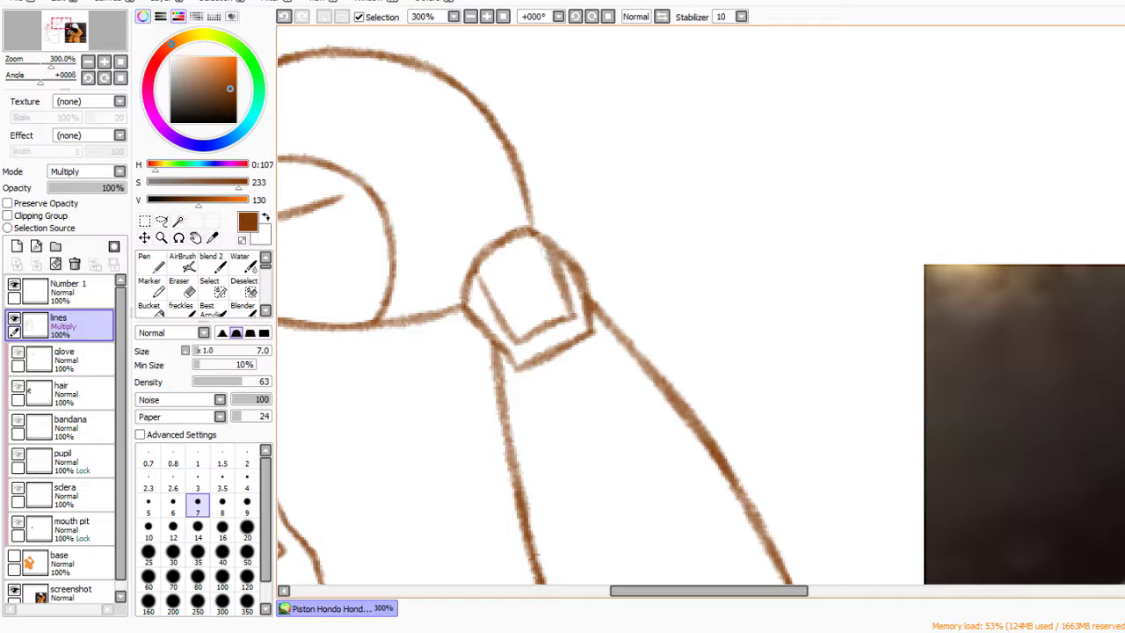
Redraw the cuff's inner contour on the lines layer with the size 7 brown brush, erasing or undoing misplaced strokes
left_click_drag(561, 265, 572, 306)
key("e")
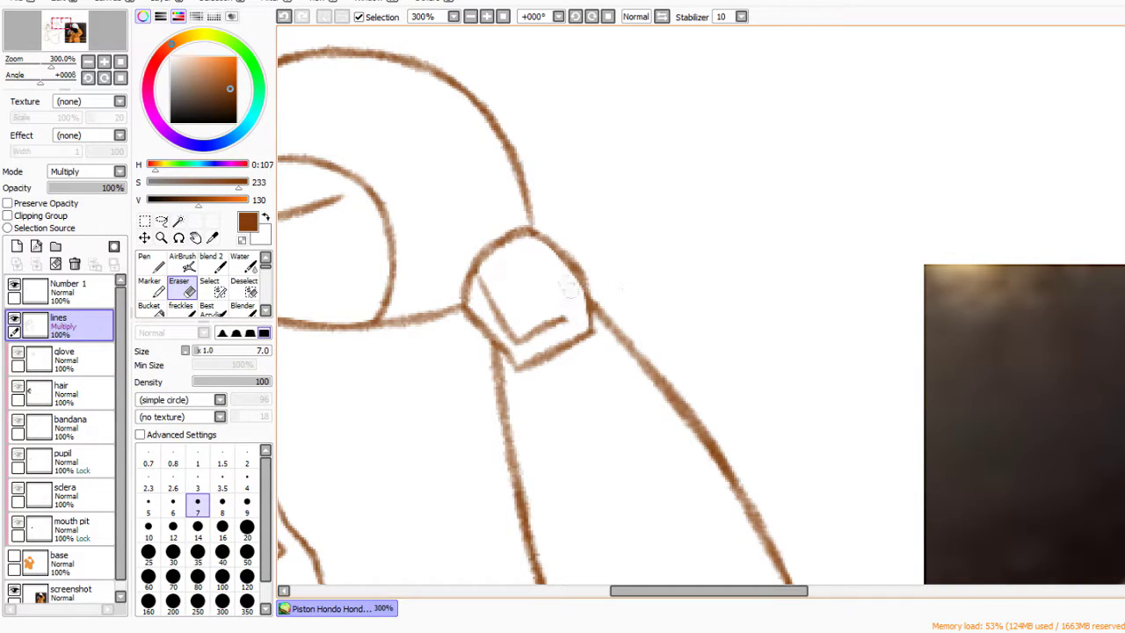
key("b")
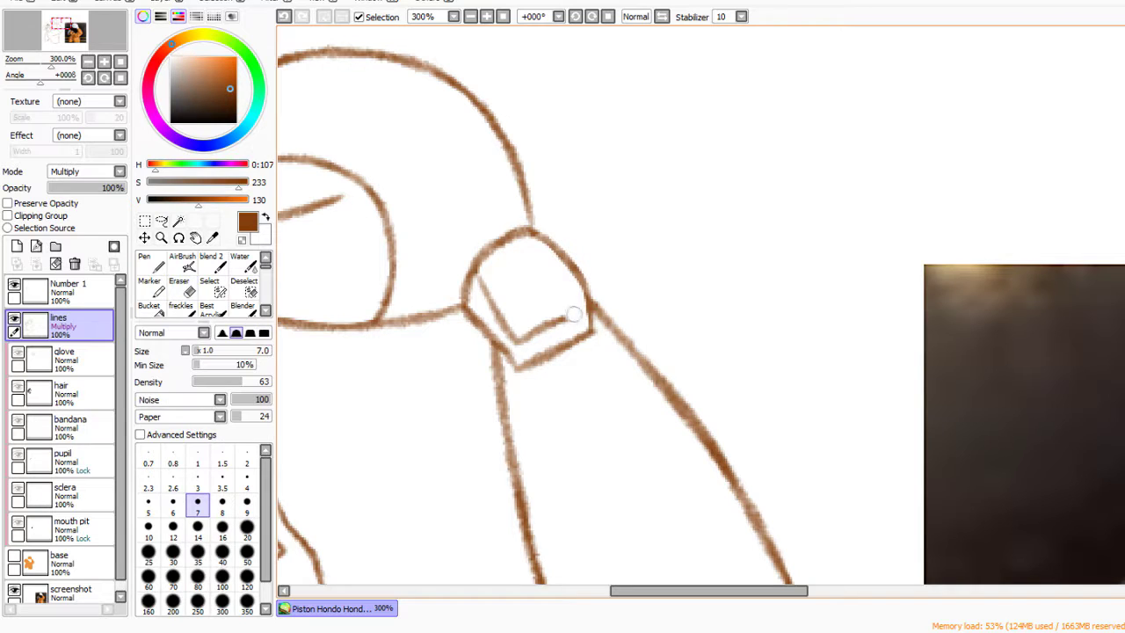
mouse_move(550, 257)
left_mouse_down()
mouse_move(578, 307)
mouse_move(568, 276)
left_mouse_up()
key("ctrl+z")
left_click_drag(524, 352, 474, 267)
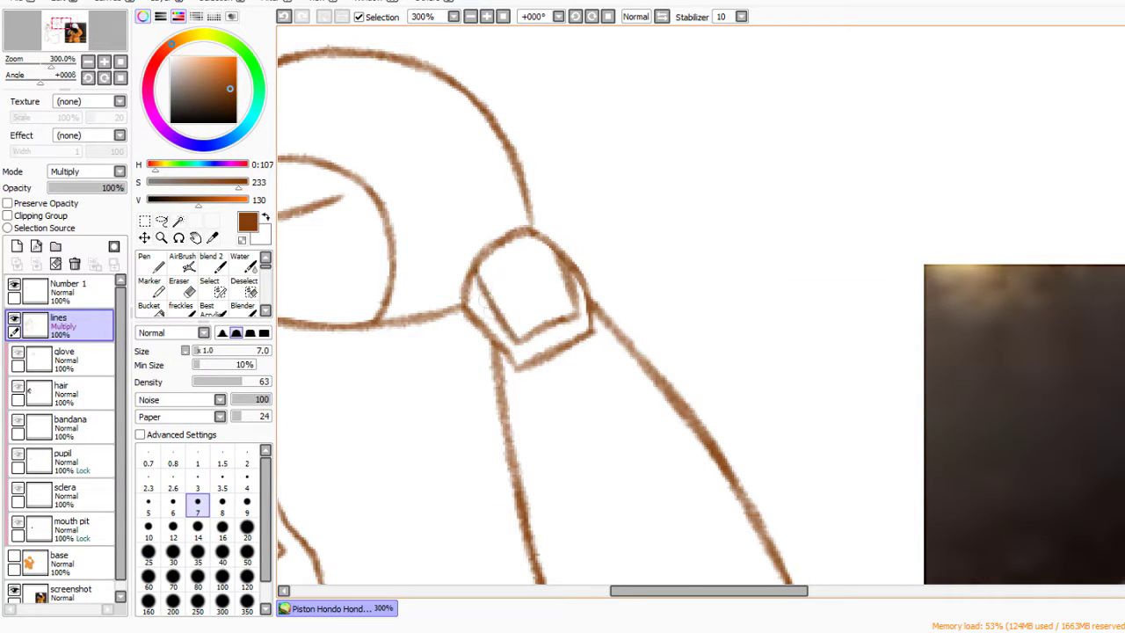
Extend the orange skin on the base layer to the redrawn edge of the cuff with a size 7 marker
scroll(490, 286, "down", 2)
scroll(701, 308, "down", 1)
scroll(702, 307, "up", 3)
left_click(71, 563)
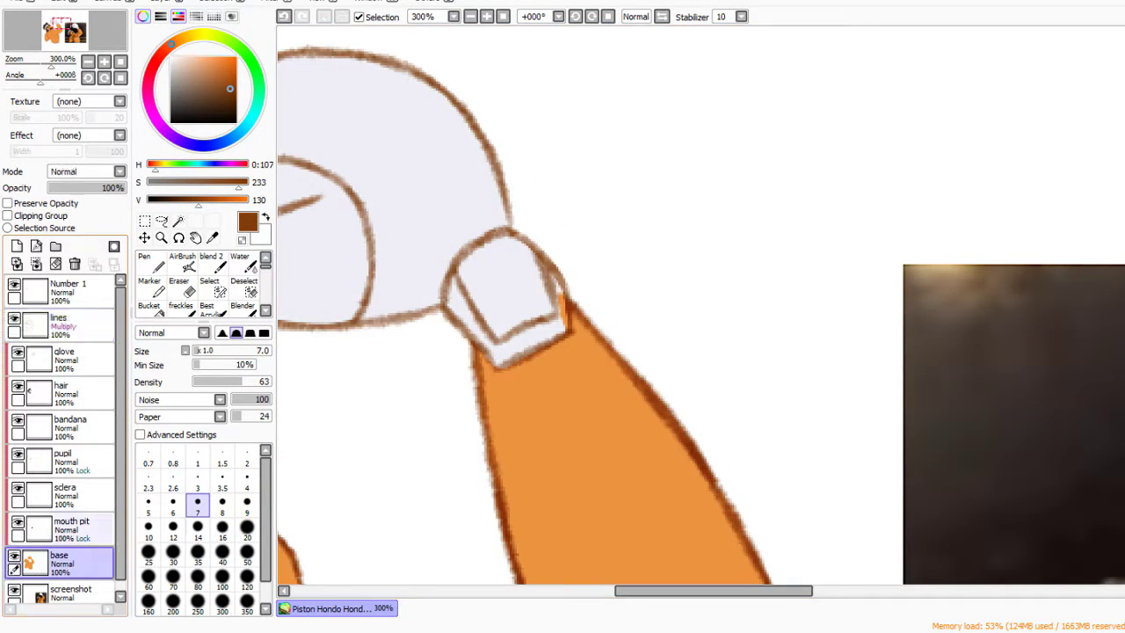
key("m")
left_click(198, 531)
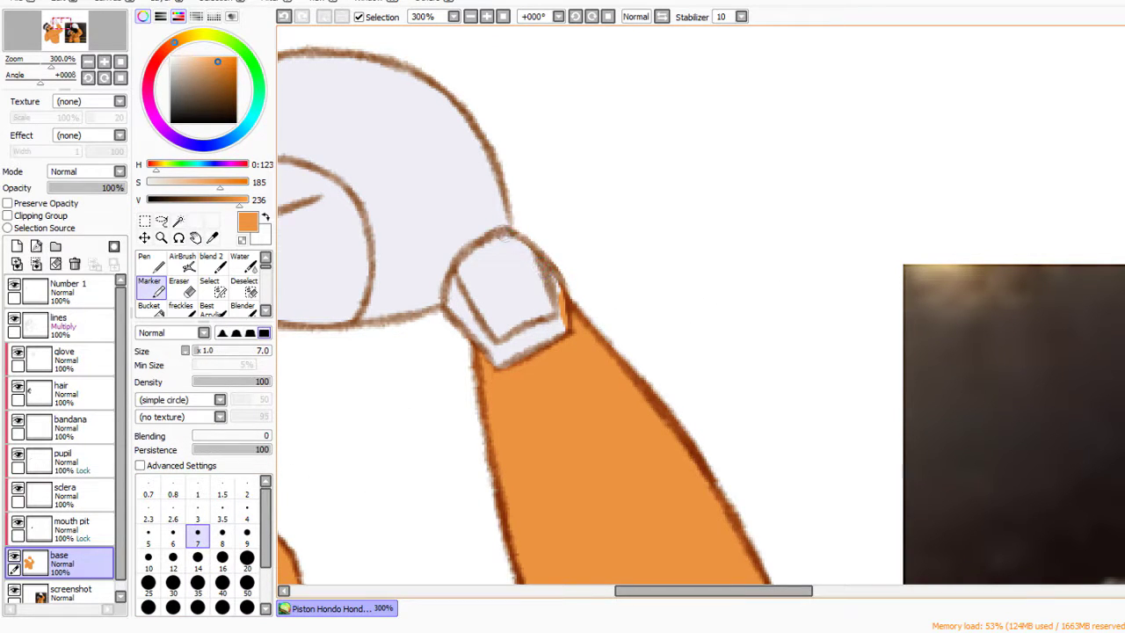
Paint the gap along the cuff's outer edge on the glove layer with sampled off-white and the size 7 marker
key("Up")
key("Up")
key("Up")
key("Up")
key("Up")
key("Up")
left_click(539, 268, "alt")
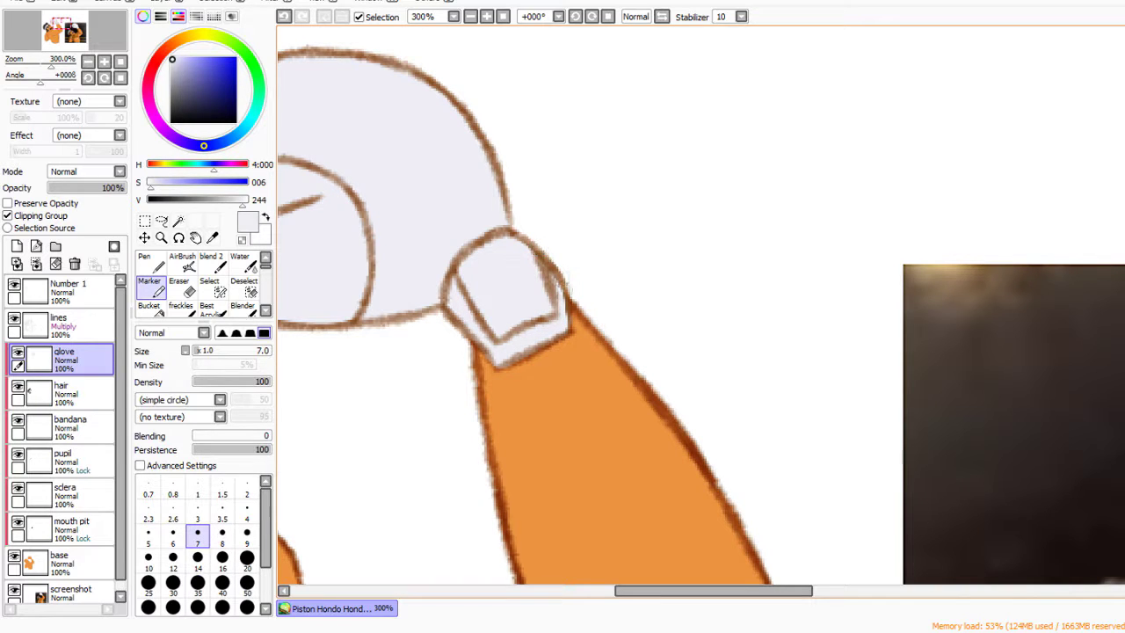
left_click(351, 297)
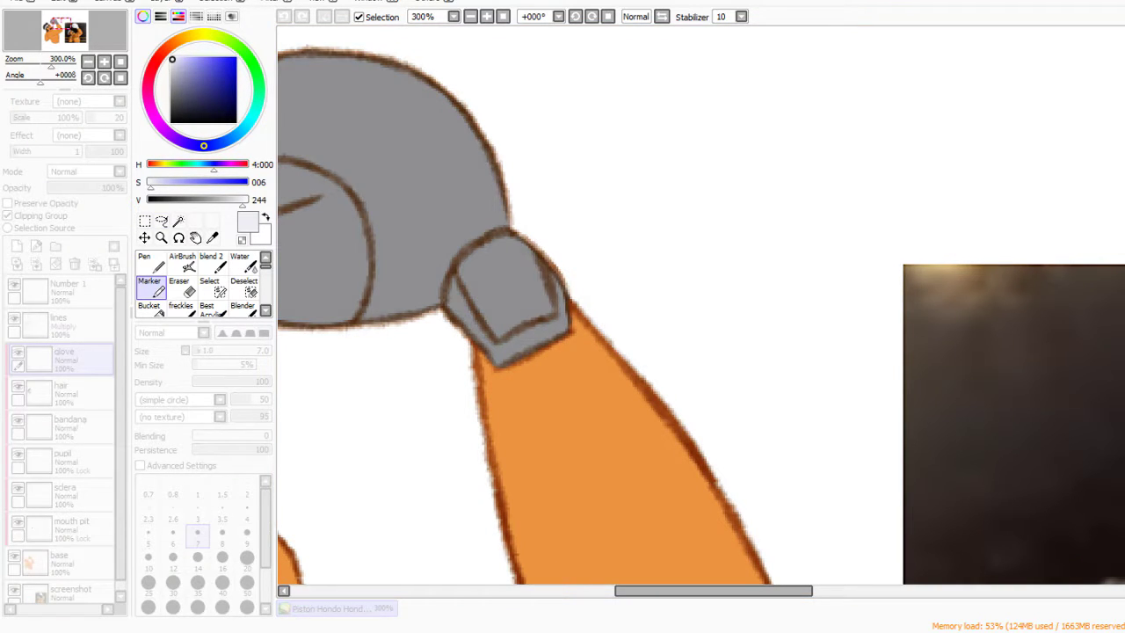
key("ctrl+0")
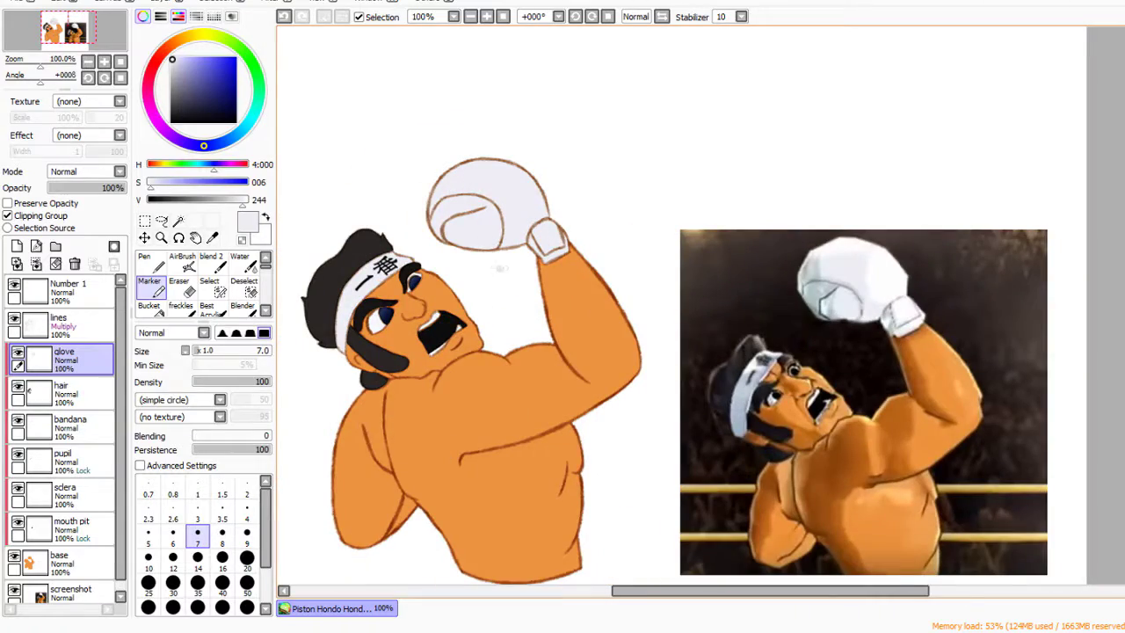
Preserve the base layer's opacity and draw the torso shadow's edge from shoulder to waist in dark orange-brown with a size 14 marker
scroll(499, 285, "up", 1)
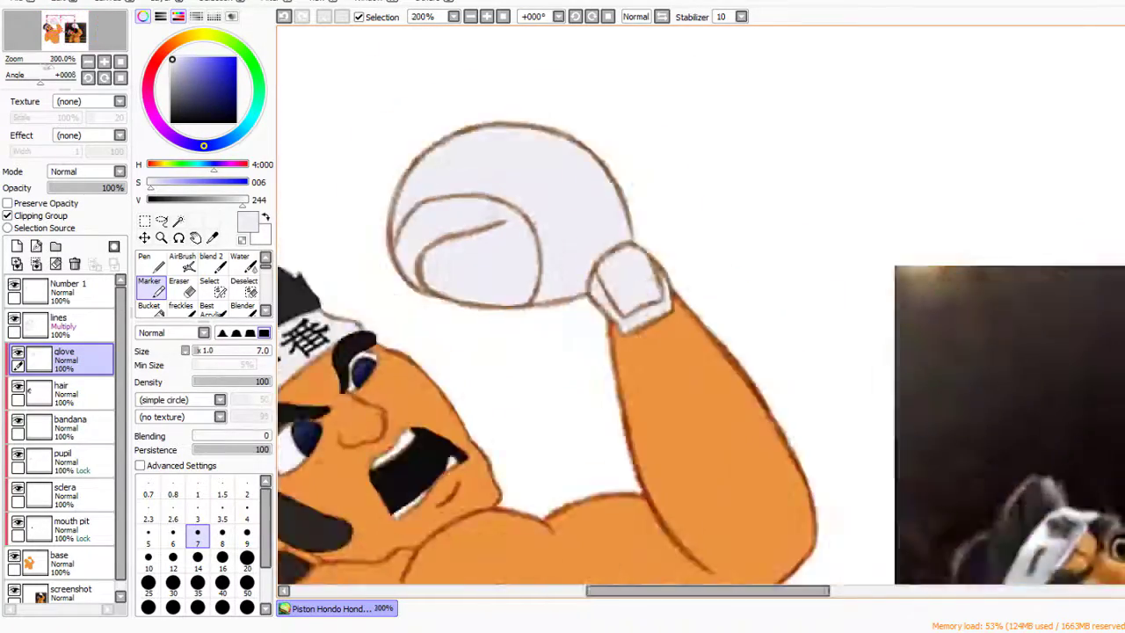
scroll(497, 286, "down", 1)
left_click(61, 552)
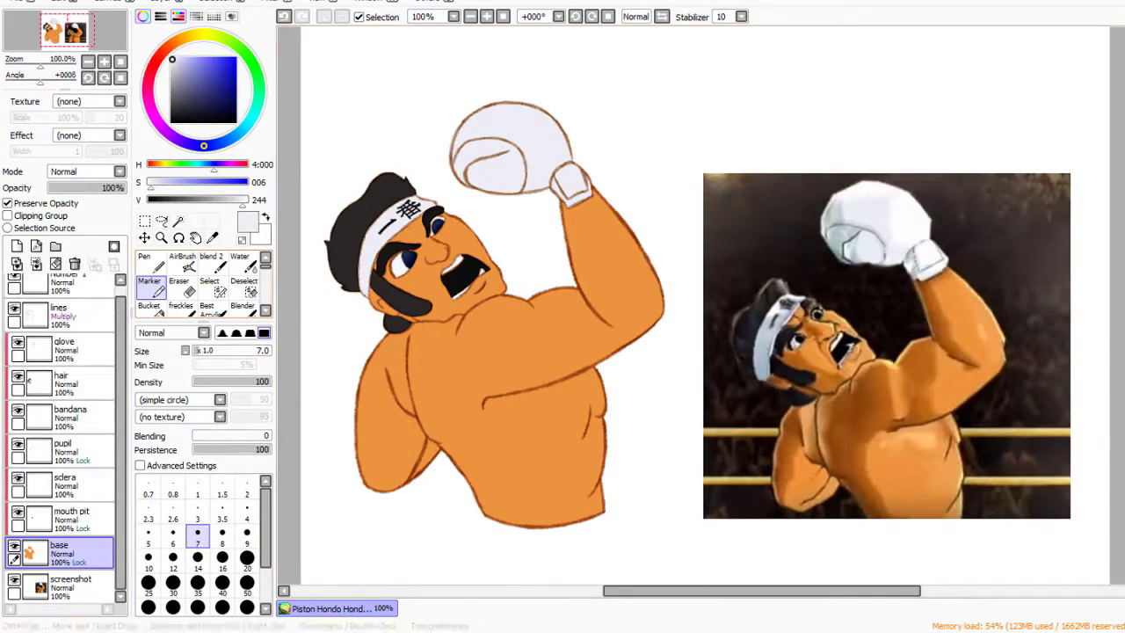
scroll(492, 479, "up", 1)
left_click_drag(549, 195, 538, 308)
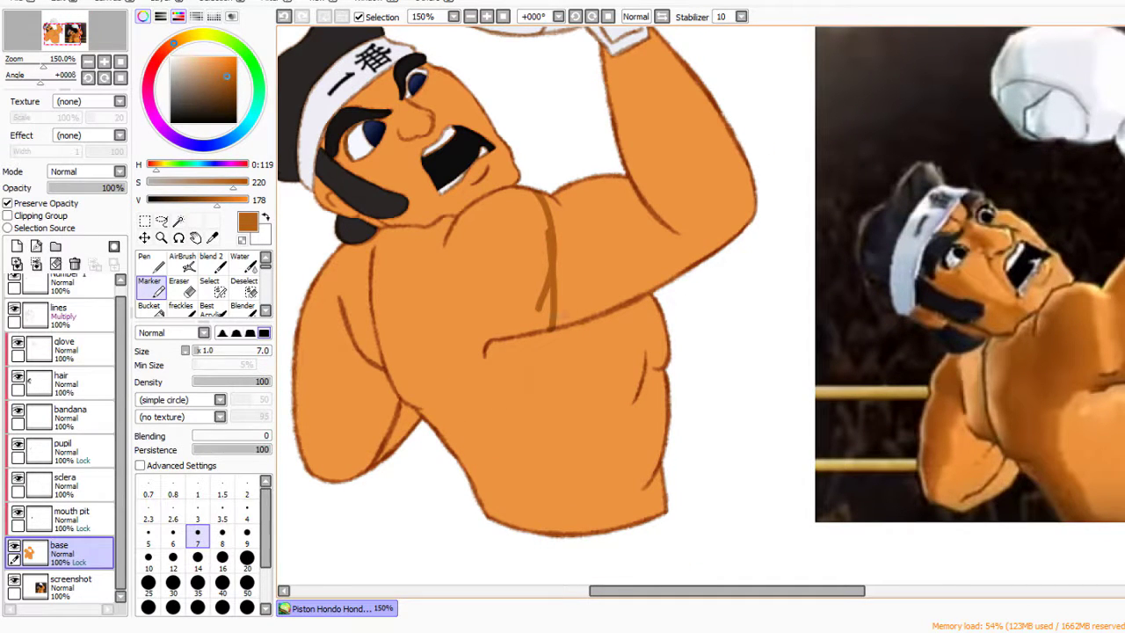
left_click(197, 556)
mouse_move(548, 195)
left_mouse_down()
mouse_move(485, 376)
mouse_move(536, 532)
mouse_move(483, 497)
mouse_move(413, 395)
mouse_move(475, 488)
left_mouse_up()
Close the torso shadow's outline along the chest side and collar in dark orange-brown and fill the enclosed area
left_click(506, 402, "alt")
left_click(510, 519, "alt")
left_click_drag(397, 369, 387, 233)
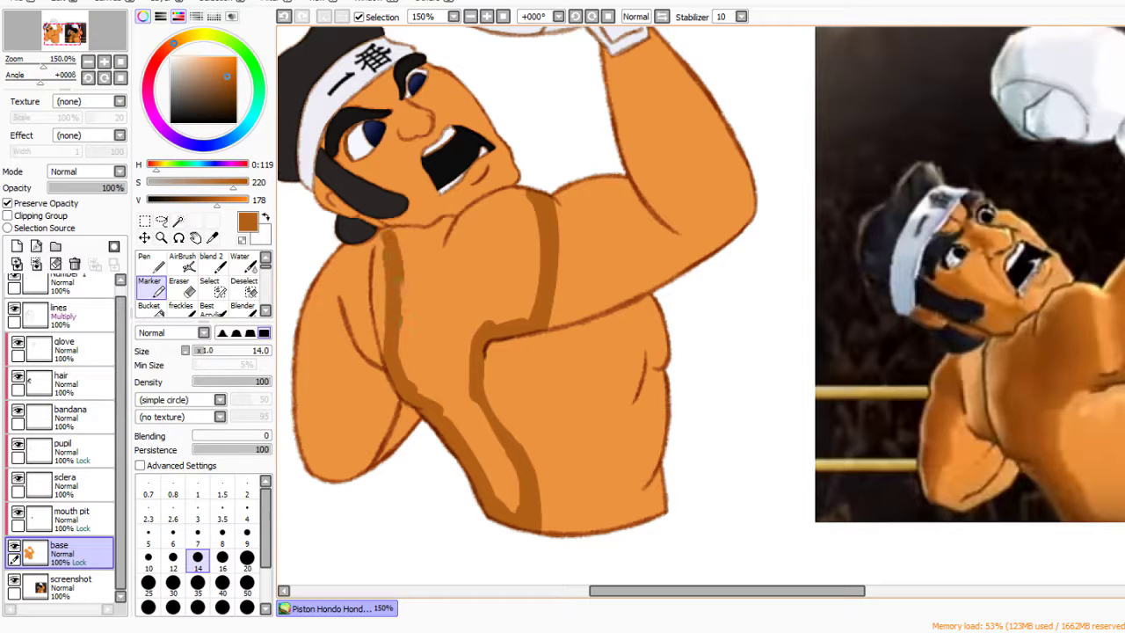
left_click_drag(462, 211, 527, 191)
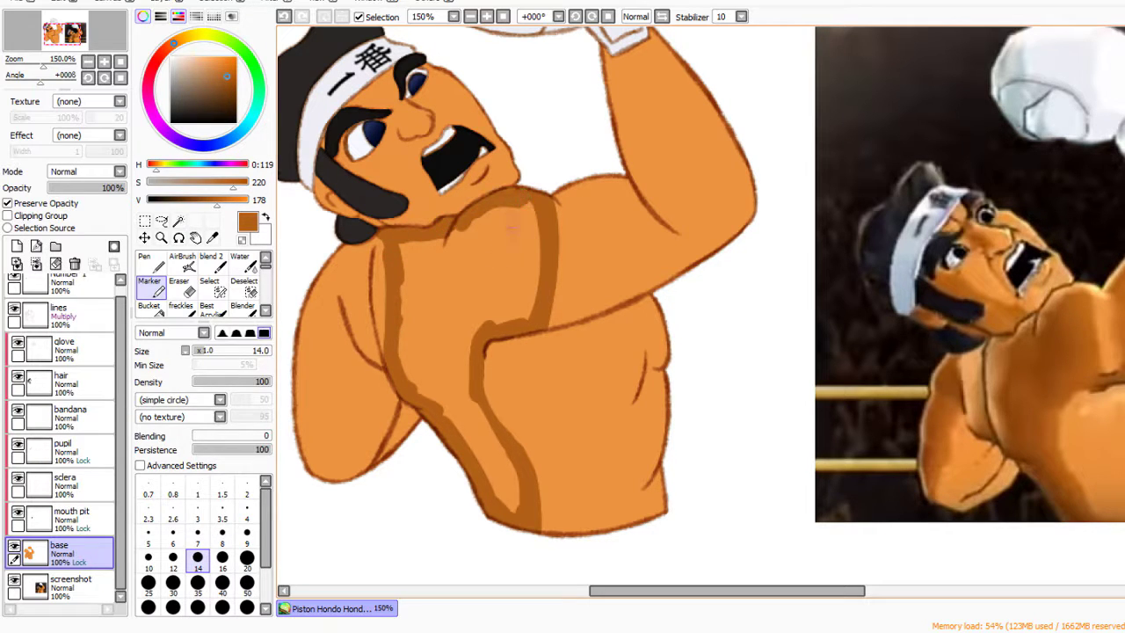
left_click(149, 305)
left_click(475, 352)
Clean up the chest shadow's edge and shade the outer half of the lowered arm in dark orange-brown, undoing stray strokes
scroll(430, 308, "up", 1)
left_click(149, 283)
left_click_drag(434, 374, 432, 236)
scroll(431, 307, "down", 1)
left_click_drag(384, 486, 402, 297)
key("ctrl+z")
key("ctrl+z")
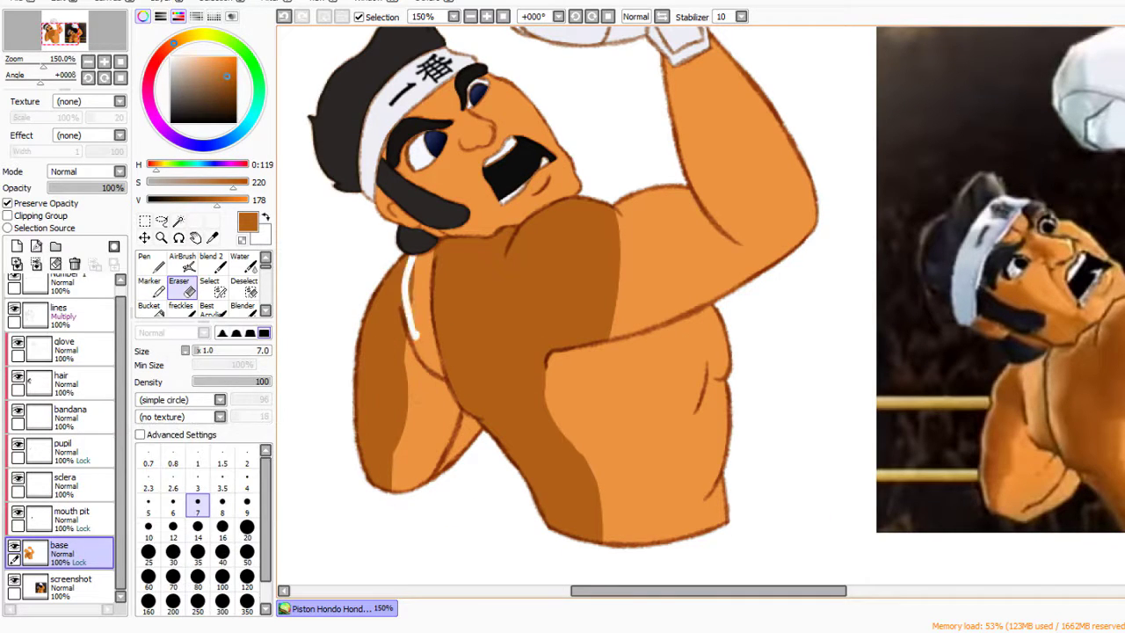
Paint a narrow brown shadow between the lowered arm and the chest line with the size 14 marker
left_click_drag(422, 427, 410, 423)
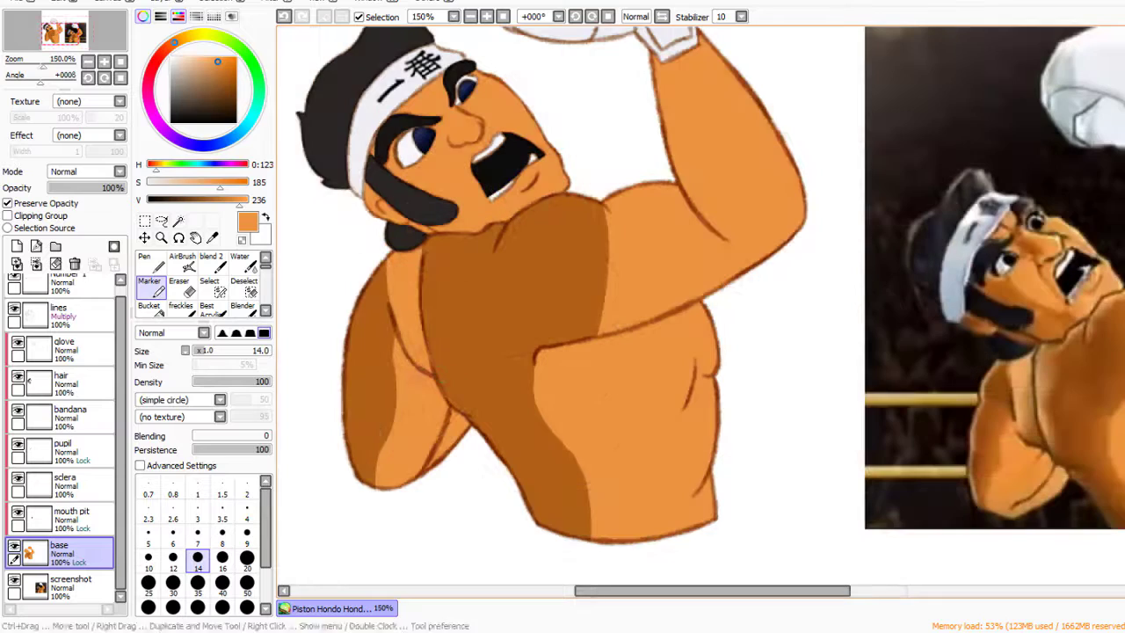
left_click(409, 423, "alt")
left_click_drag(413, 315, 432, 373)
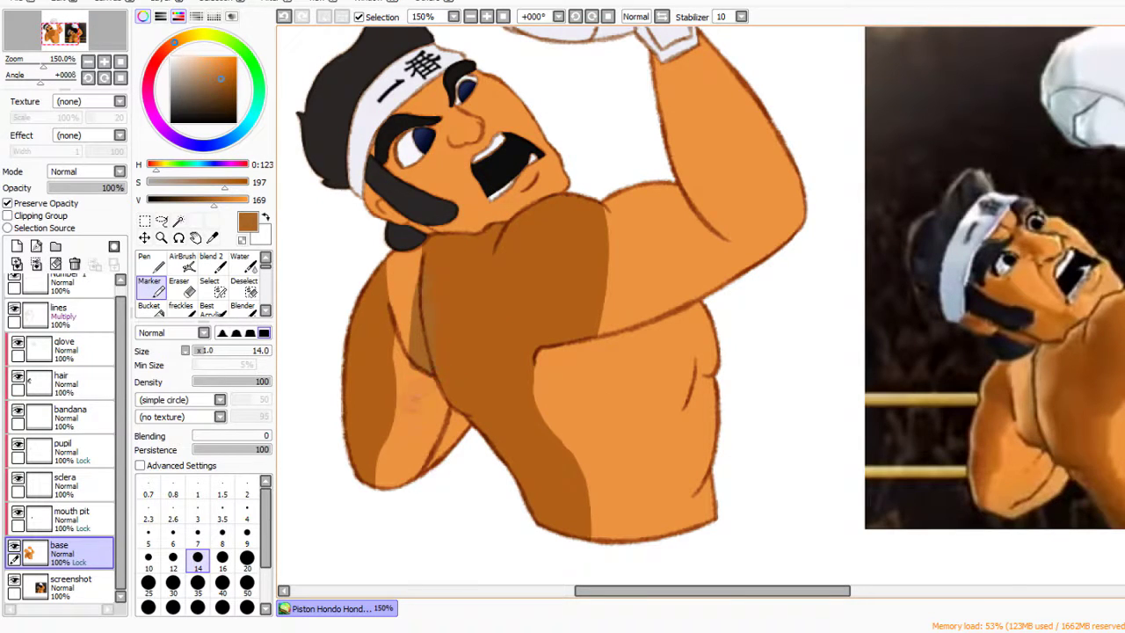
left_click(447, 402, "alt")
Soften the shadow edges on the lowered arm and beside the chest with the Blender at sizes 35 and 20
scroll(447, 402, "up", 1)
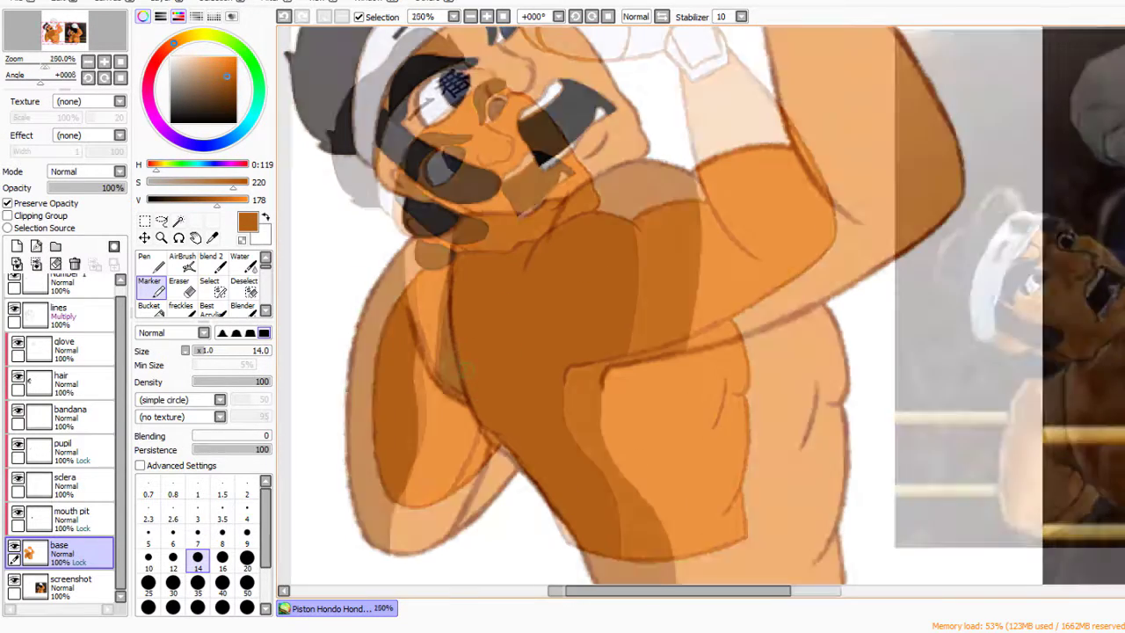
key("b")
left_click(197, 600)
left_click_drag(406, 400, 400, 527)
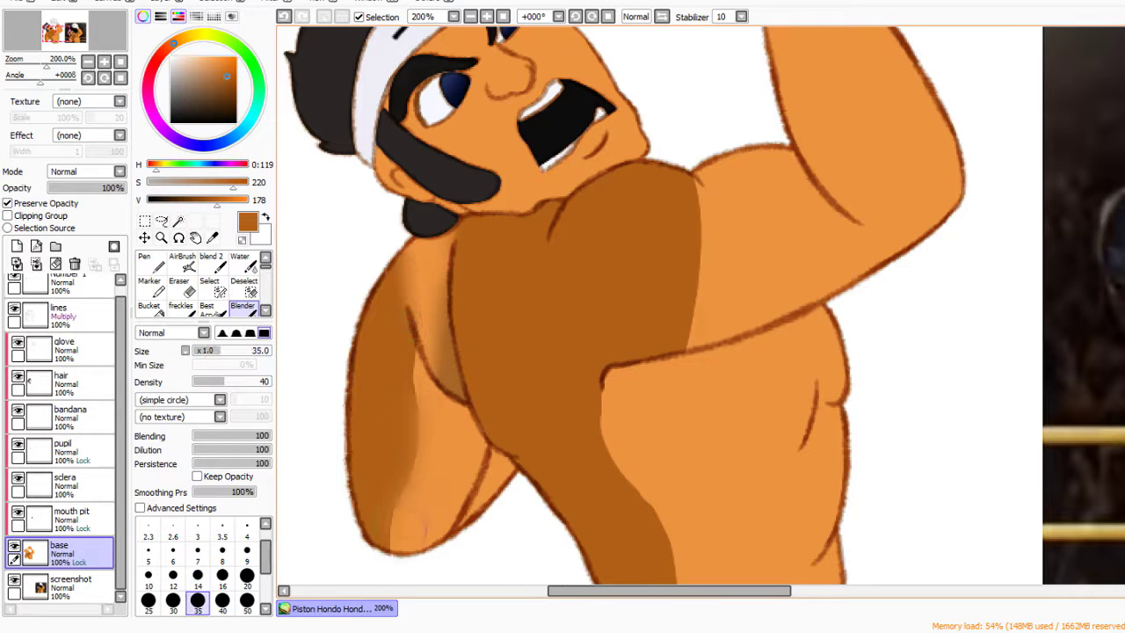
left_click_drag(417, 338, 435, 425)
left_click(247, 576)
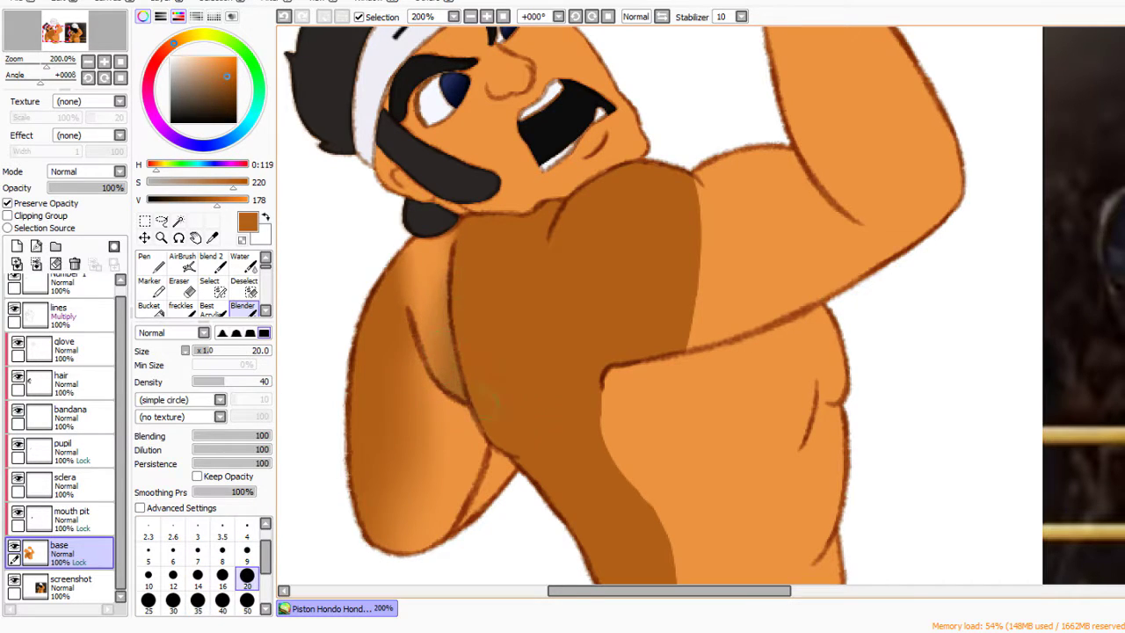
Paint thin orange-brown shadow strokes beside the side creases below the raised arm and near the waist with the Marker at size 7
scroll(489, 398, "down", 1)
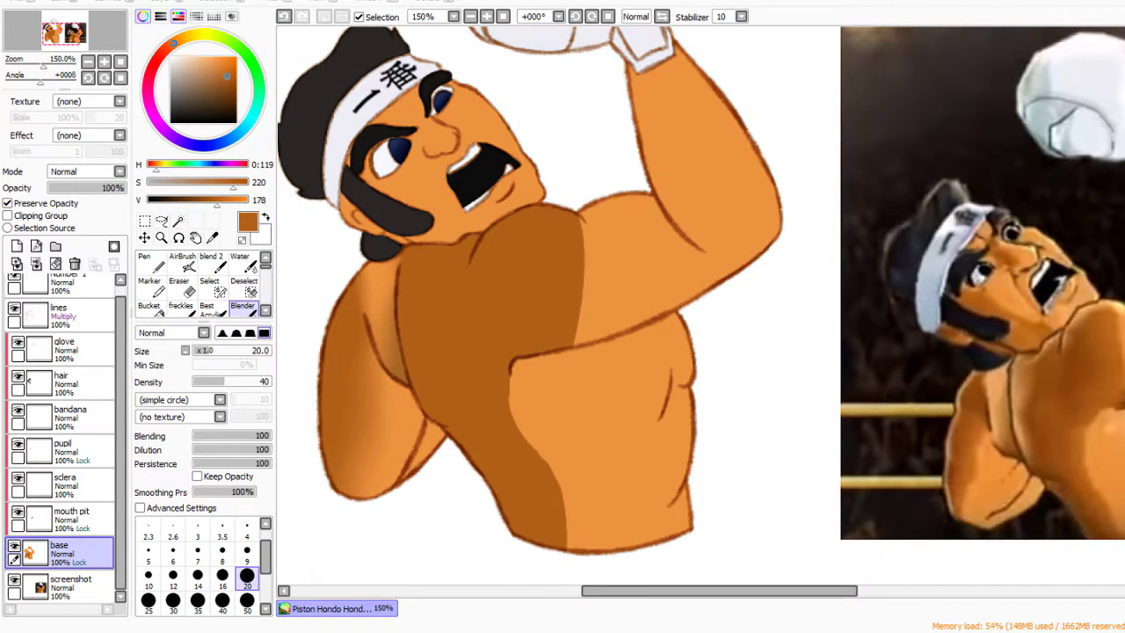
scroll(545, 264, "down", 1)
scroll(549, 237, "up", 2)
left_click(149, 285)
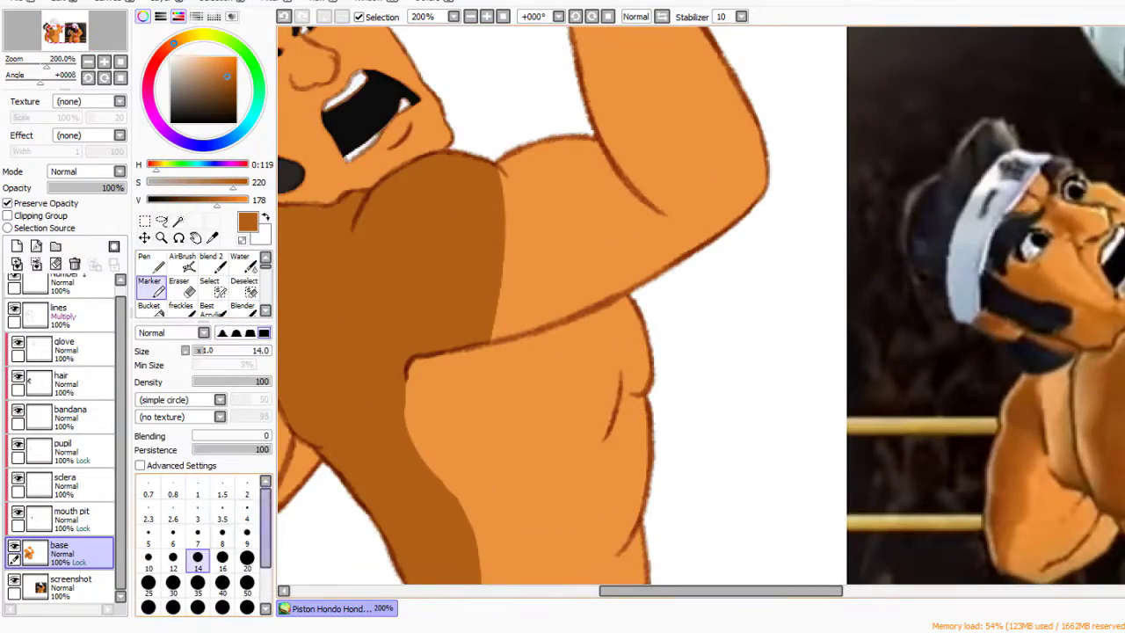
scroll(563, 308, "up", 1)
scroll(562, 308, "down", 2)
scroll(562, 308, "up", 2)
key("[")
key("[")
key("[")
key("[")
key("[")
left_click_drag(500, 246, 545, 360)
scroll(547, 294, "down", 1)
scroll(536, 378, "up", 1)
left_click_drag(556, 440, 521, 482)
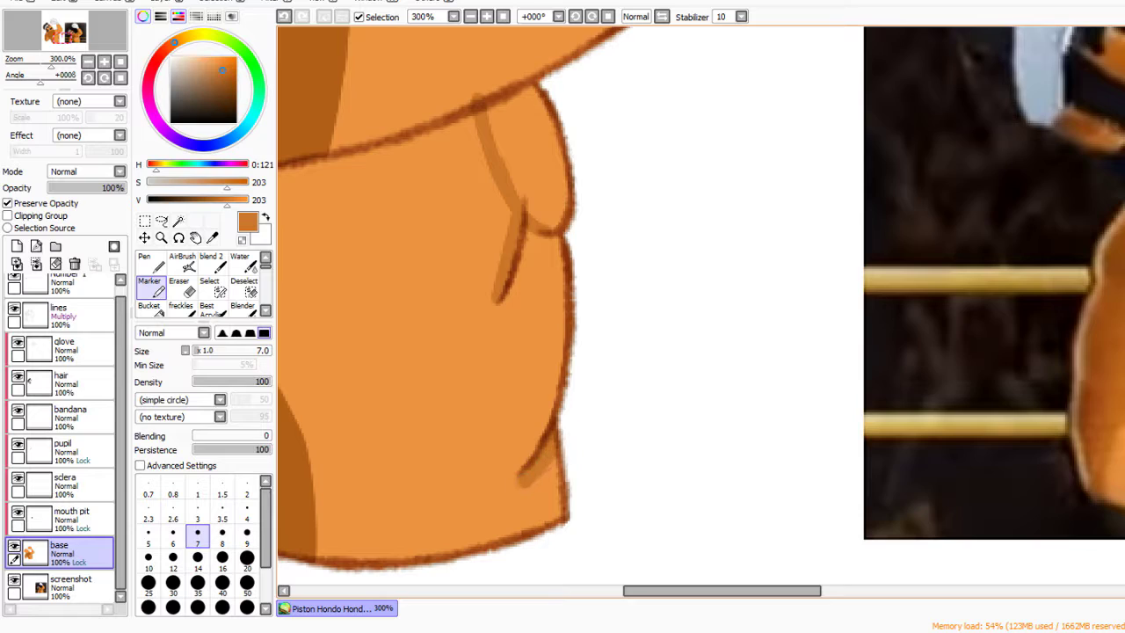
Soften the side crease shadows and the edges of the chest and waist shadow with the Blender at size 20
scroll(545, 352, "down", 1)
scroll(562, 264, "up", 1)
left_click(242, 305)
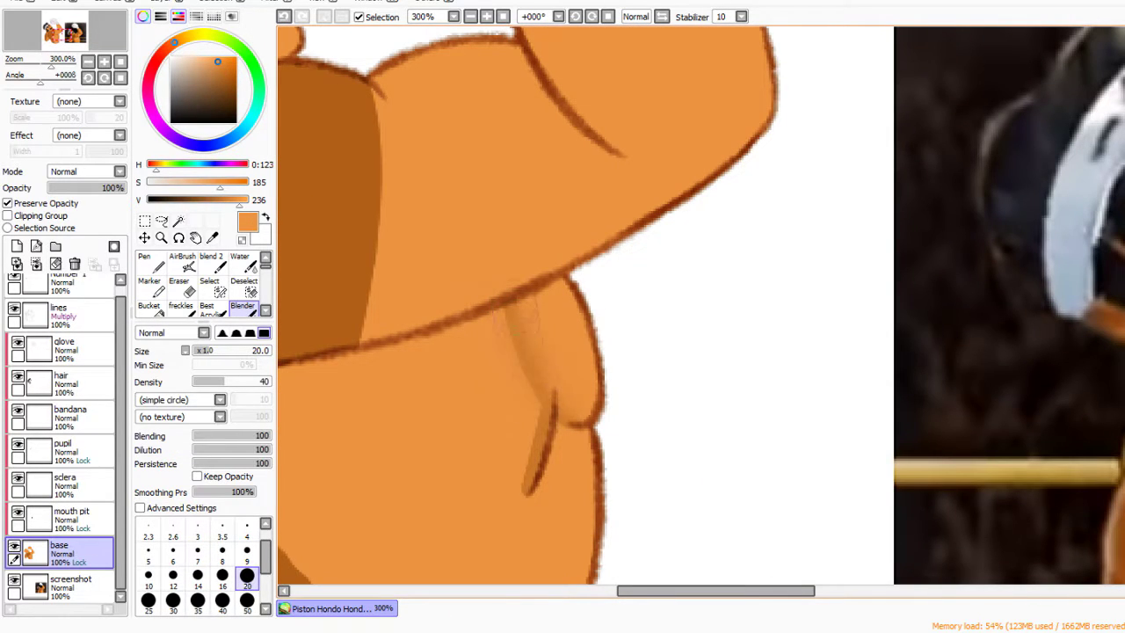
scroll(471, 302, "down", 1)
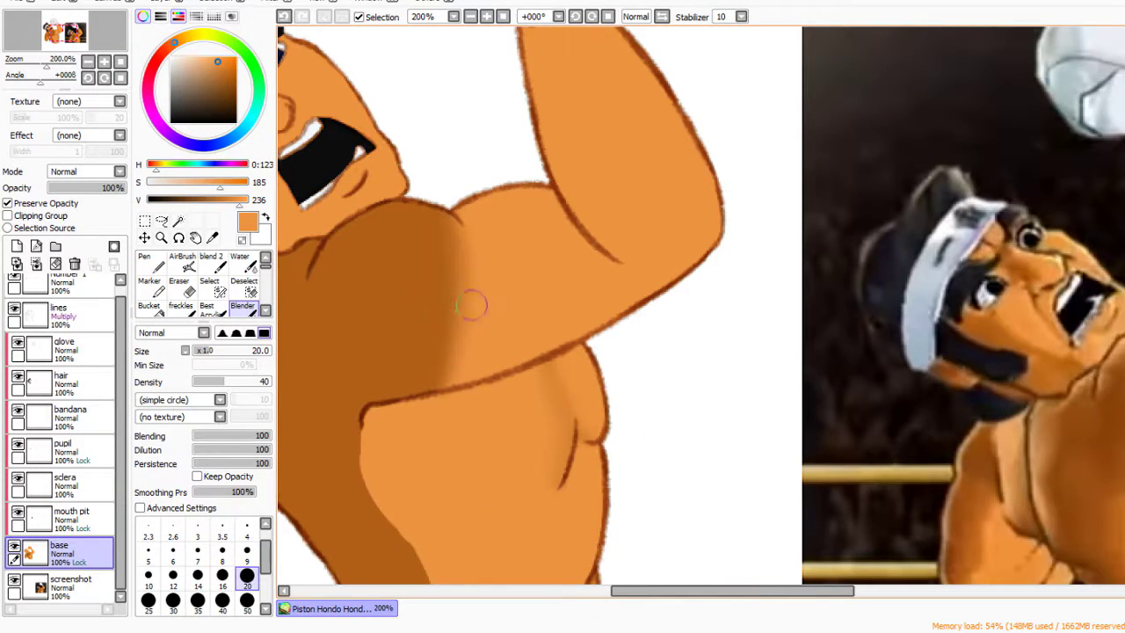
scroll(470, 302, "up", 1)
scroll(439, 334, "down", 1)
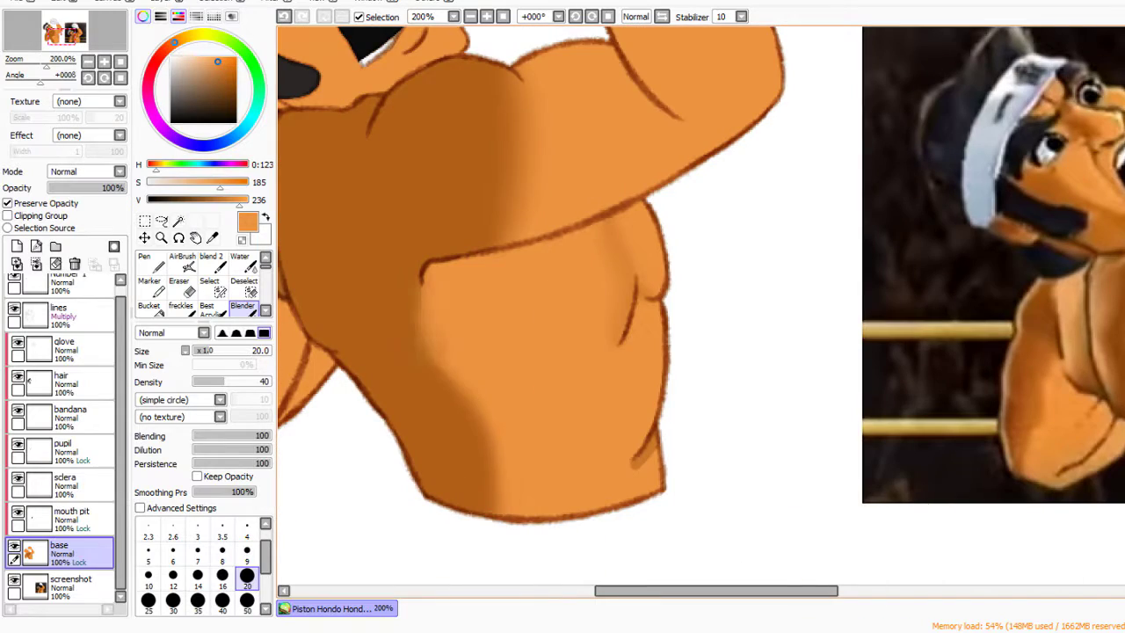
scroll(703, 308, "down", 1)
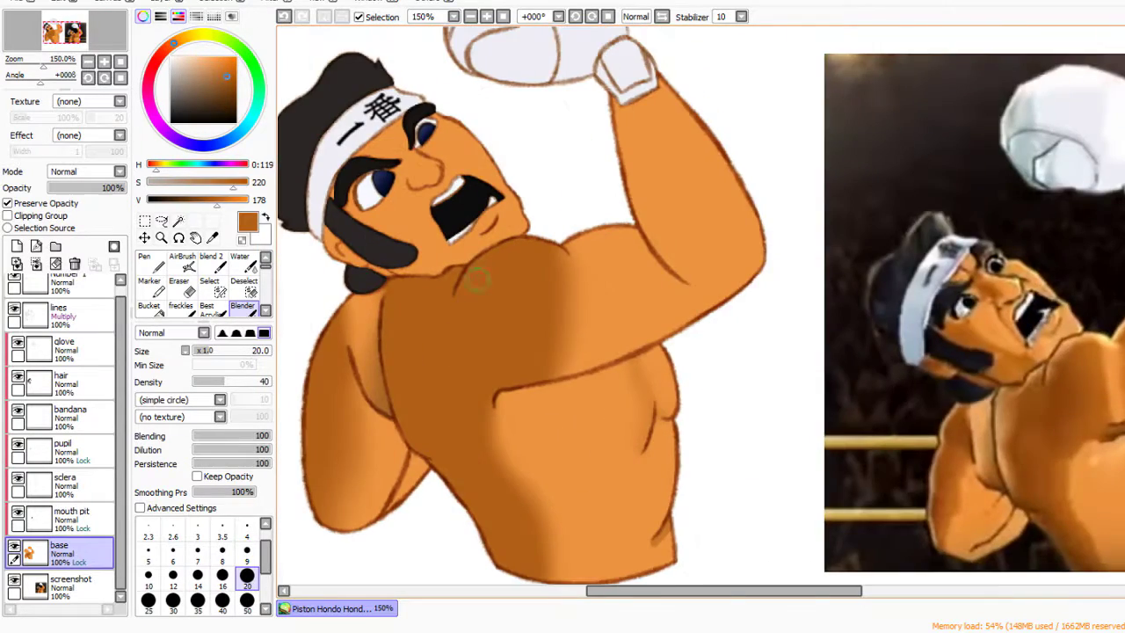
Paint a light orange highlight along the chest muscle's upper edge with the size 7 Marker and trim its underside in dark orange-brown
scroll(703, 307, "up", 2)
left_click(148, 280)
mouse_move(559, 225)
left_mouse_down()
mouse_move(438, 321)
mouse_move(655, 241)
mouse_move(443, 318)
left_mouse_up()
left_click(227, 78)
left_click_drag(607, 251, 523, 268)
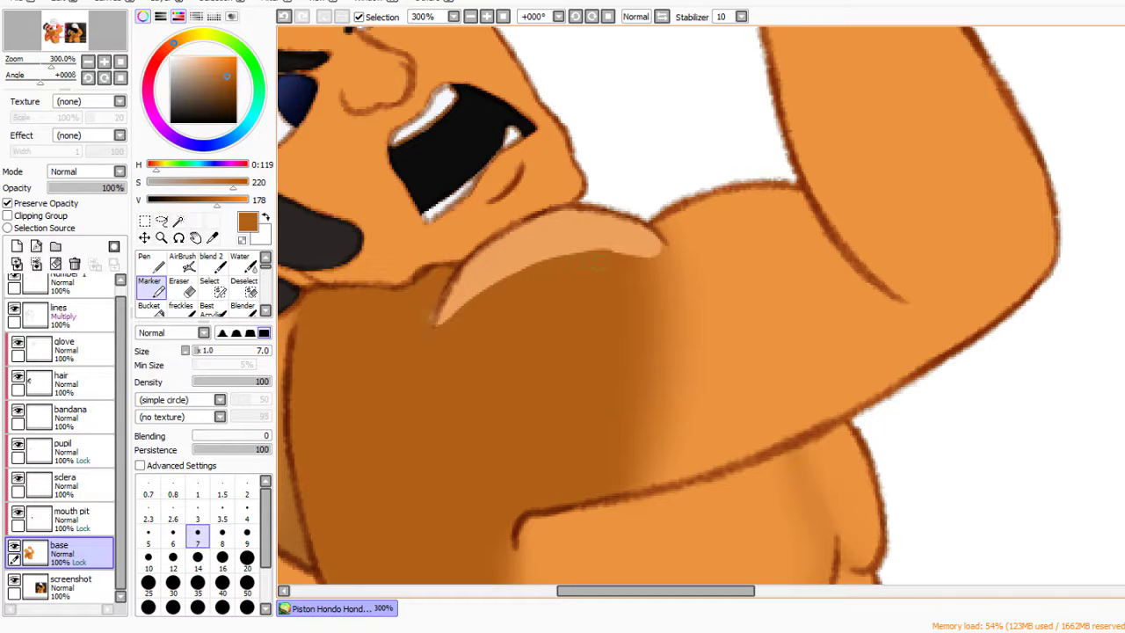
scroll(424, 327, "down", 1)
Blend the chest muscle highlight and the torso shadow's edge into the surrounding skin with the Blender at size 35
left_click(563, 264, "alt")
left_click_drag(613, 264, 659, 331)
key("b")
mouse_move(479, 303)
left_mouse_down()
mouse_move(567, 259)
mouse_move(620, 277)
left_mouse_up()
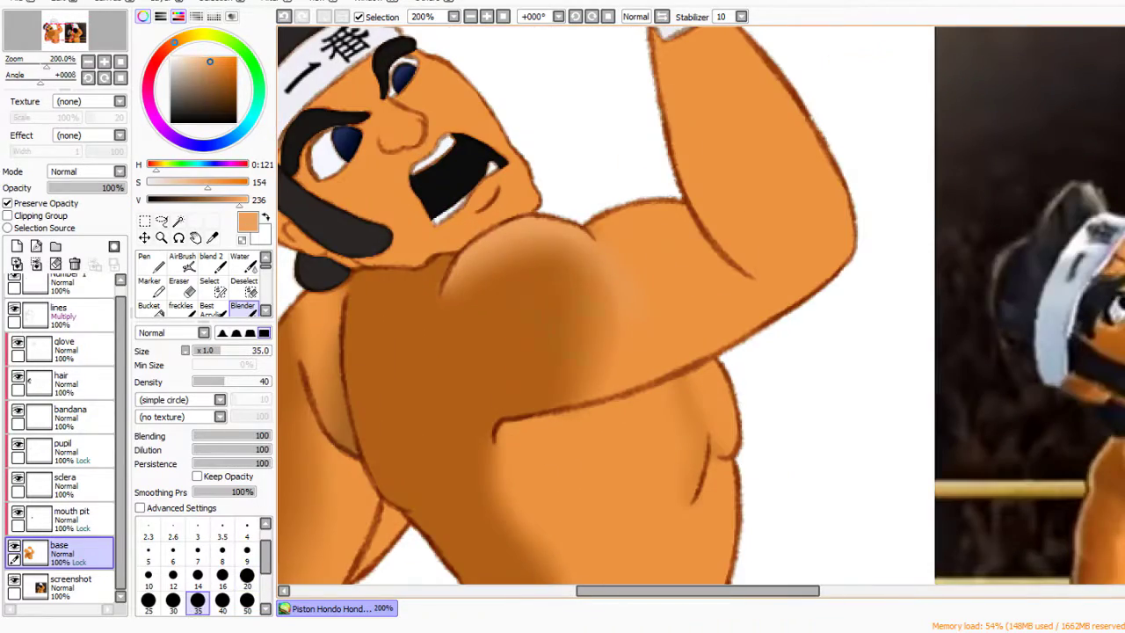
scroll(563, 308, "down", 3)
scroll(701, 305, "left", 3)
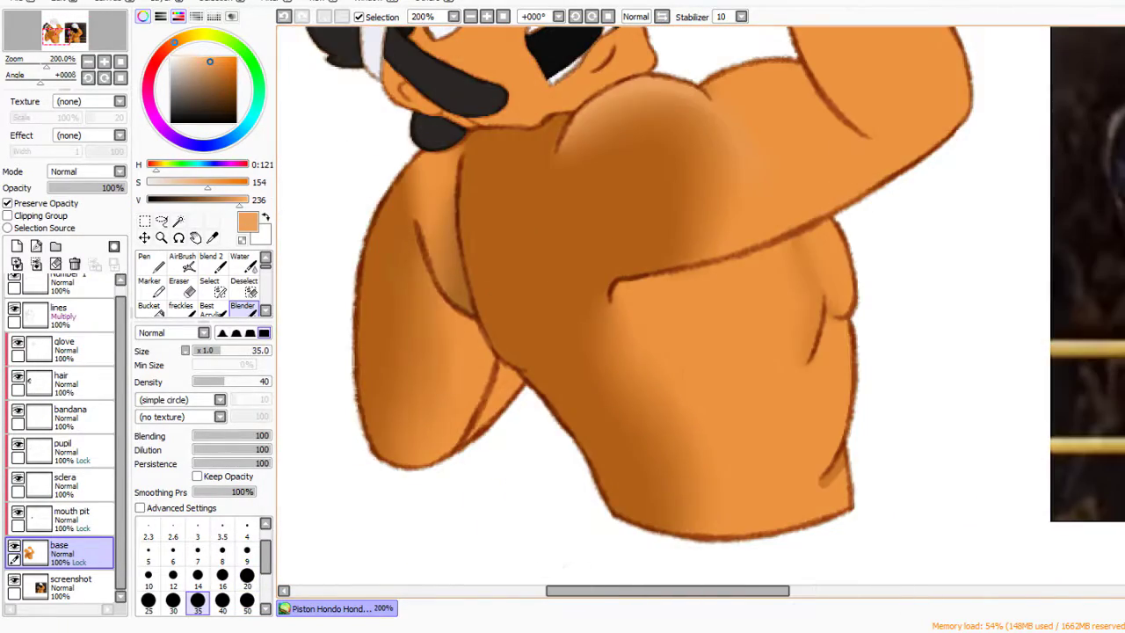
Extend the light rim around the chest muscle with the size 7 Marker and blend it into the shadow
scroll(700, 305, "up", 3)
scroll(701, 305, "right", 2)
key("m")
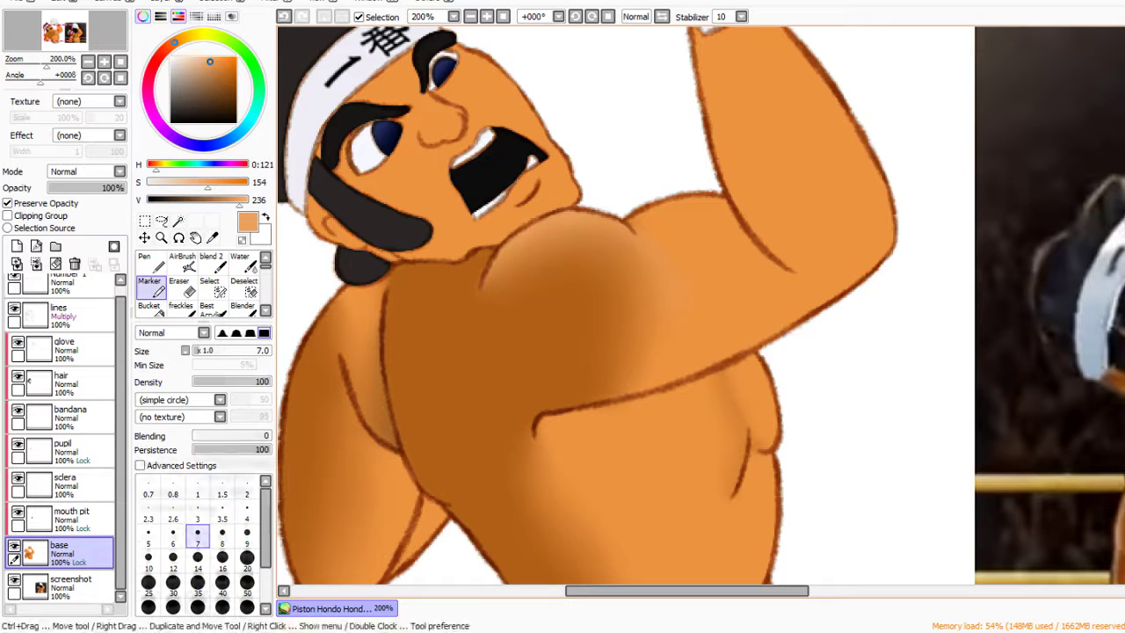
mouse_move(497, 263)
left_mouse_down()
mouse_move(629, 230)
mouse_move(650, 277)
left_mouse_up()
key("b")
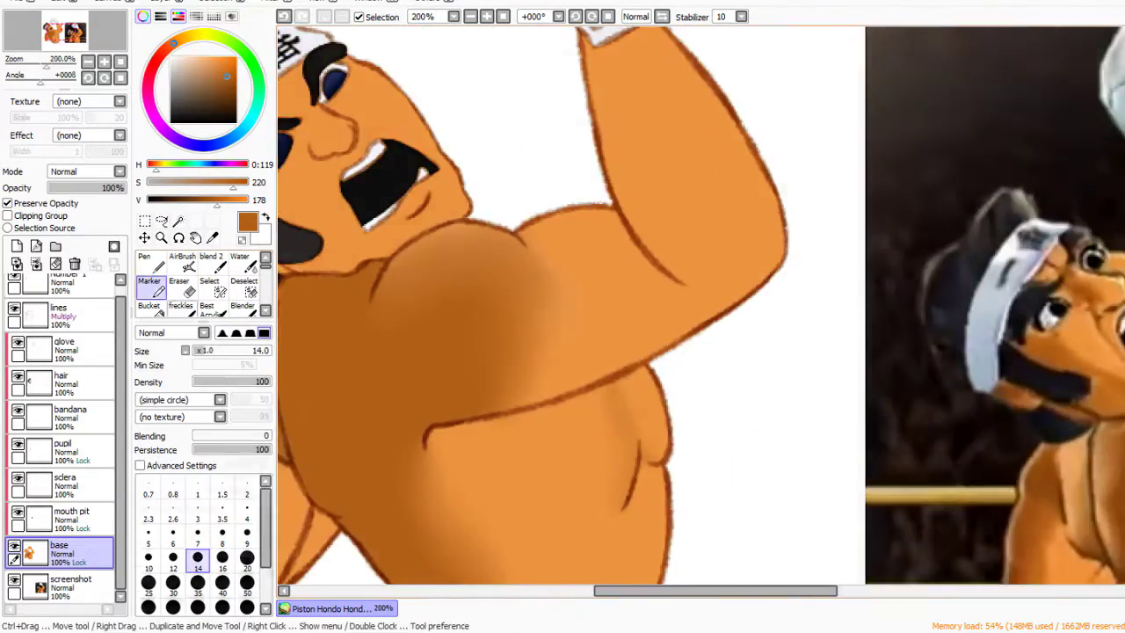
Shade the raised upper arm between the chest muscle and elbow crease in dark orange-brown with the size 14 Marker, undoing stray strokes
left_click_drag(594, 189, 594, 319)
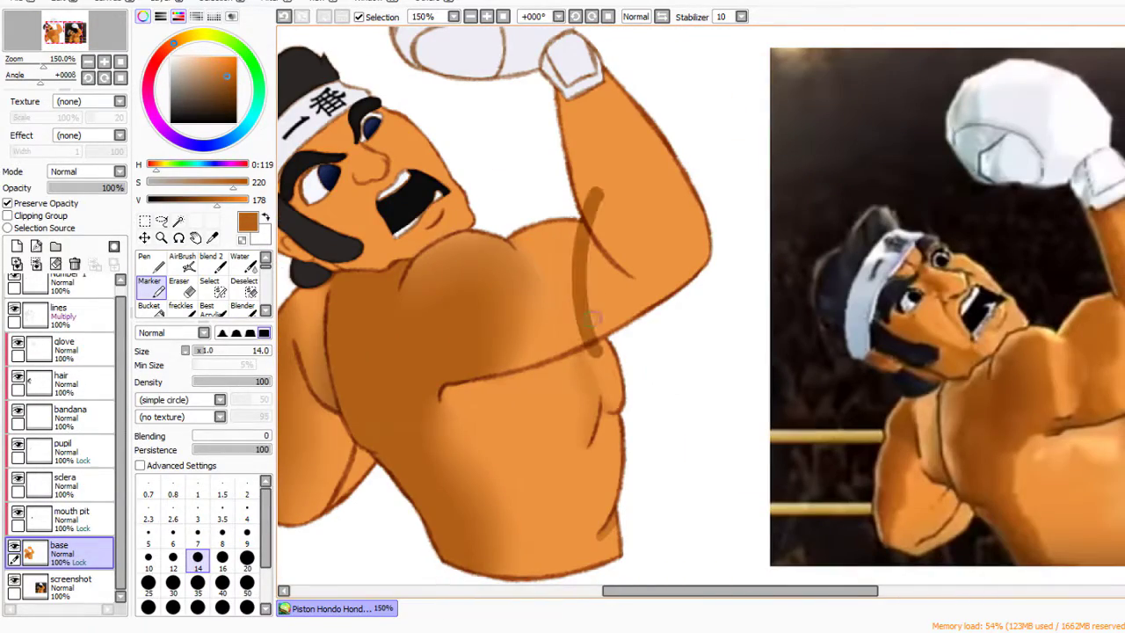
key("ctrl+z")
left_click_drag(526, 231, 548, 406)
left_click_drag(538, 341, 536, 376)
key("ctrl+z")
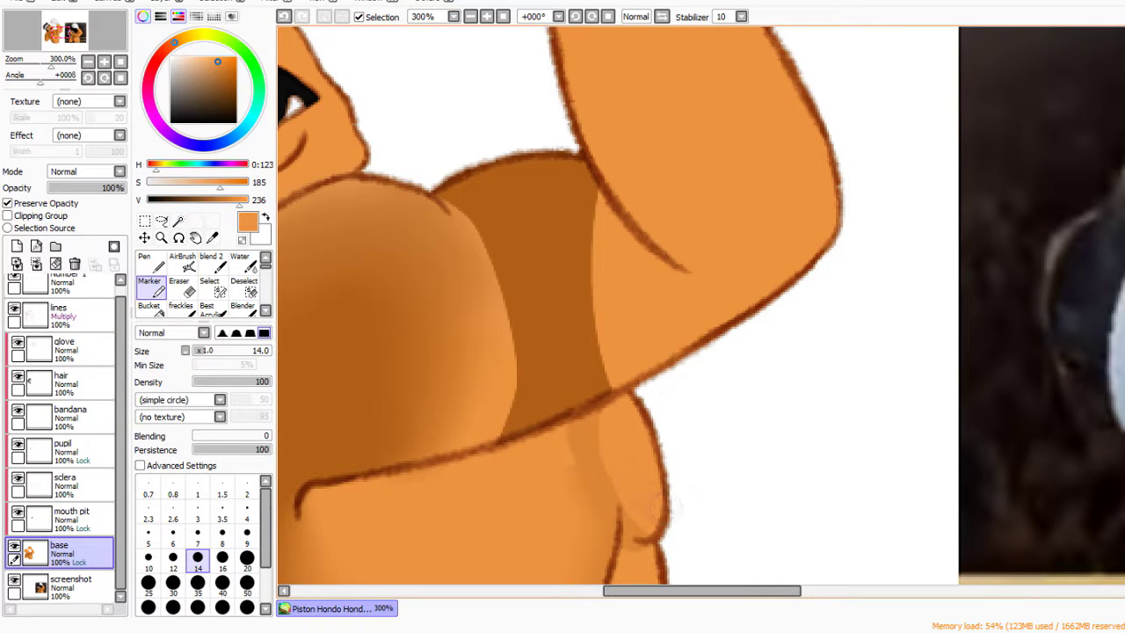
Soften the raised upper arm's shadow with the Blender at size 35 and shade the forearm's inner edge in orange-brown
key("b")
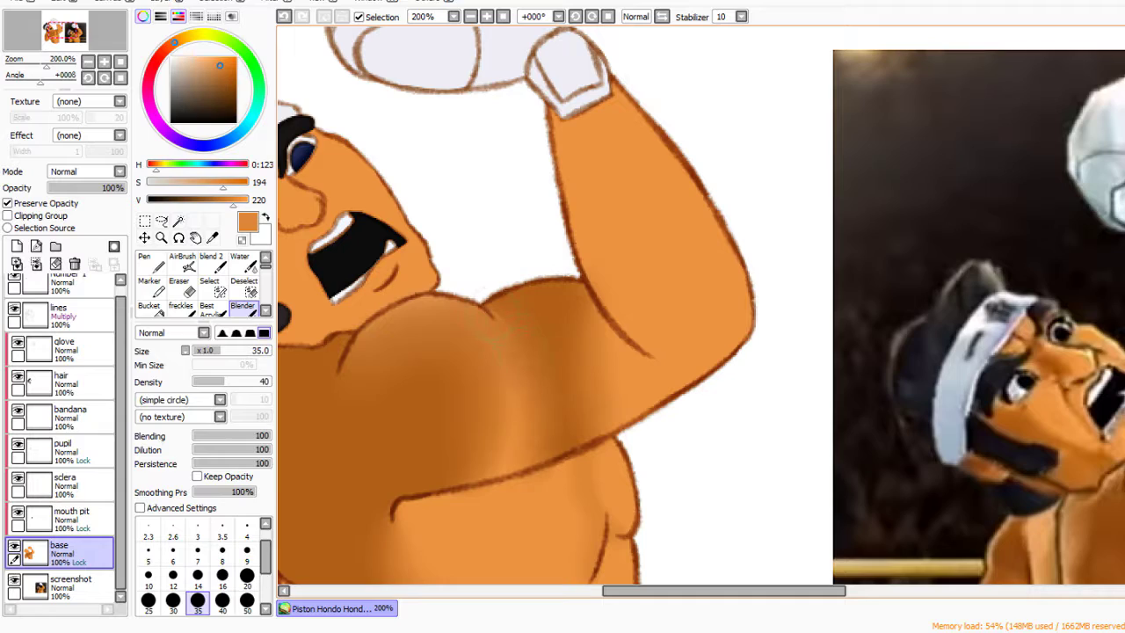
key("m")
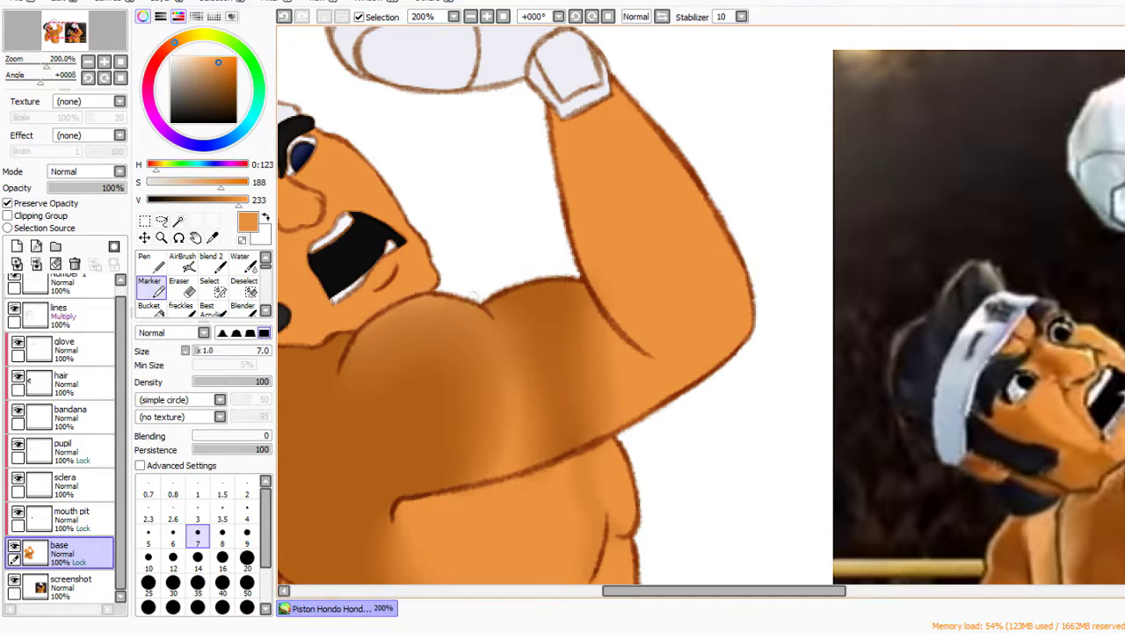
key("b")
left_click_drag(508, 303, 533, 453)
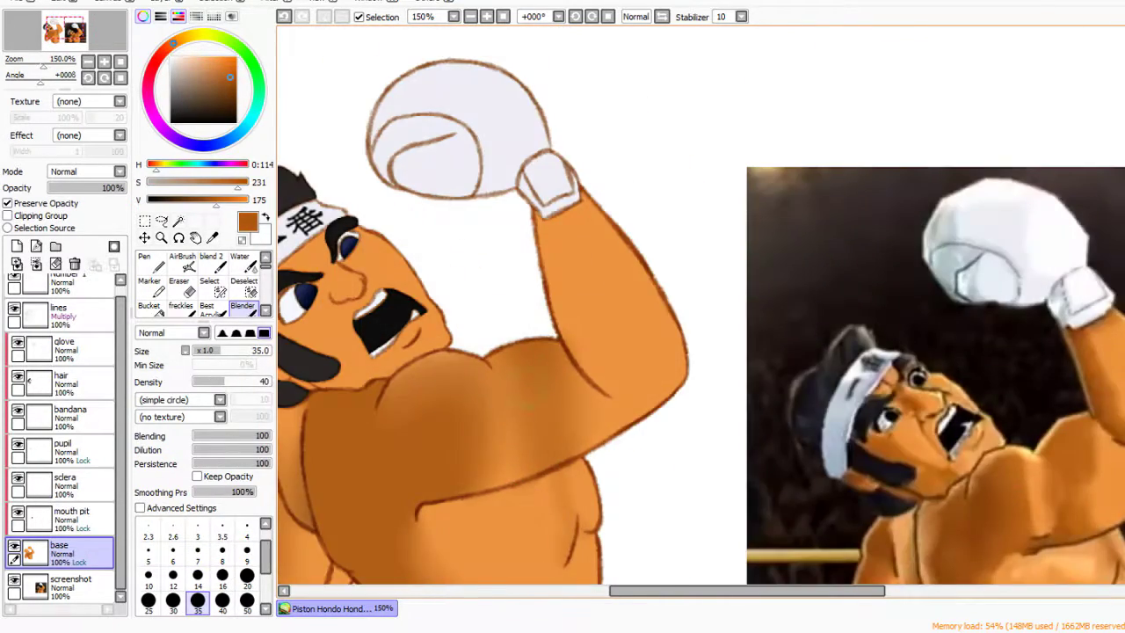
key("m")
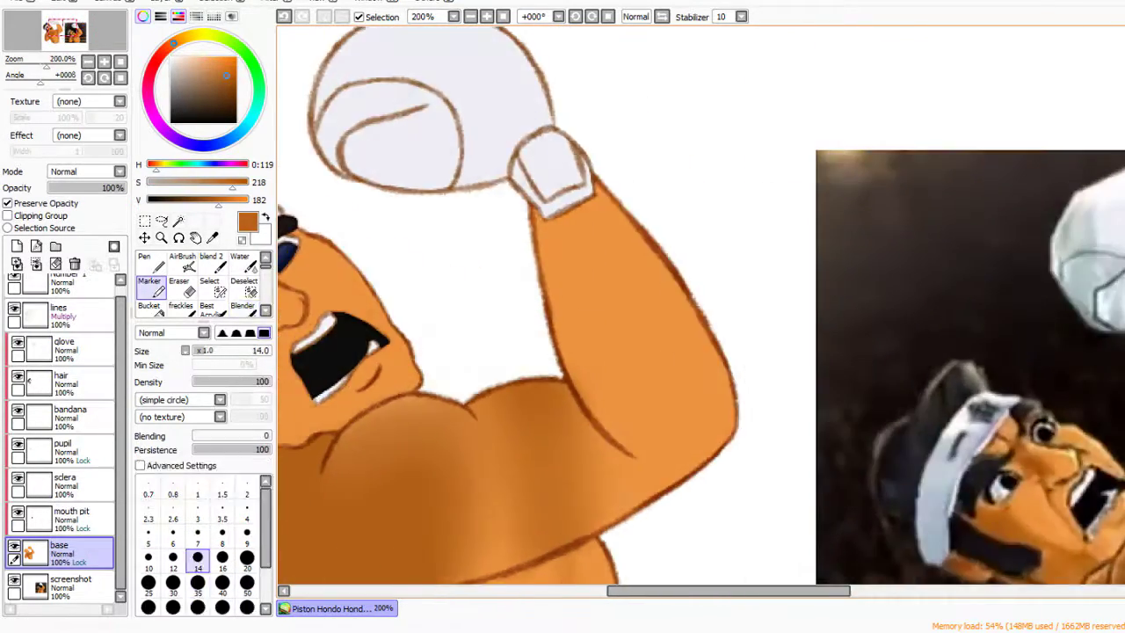
left_click_drag(634, 450, 534, 213)
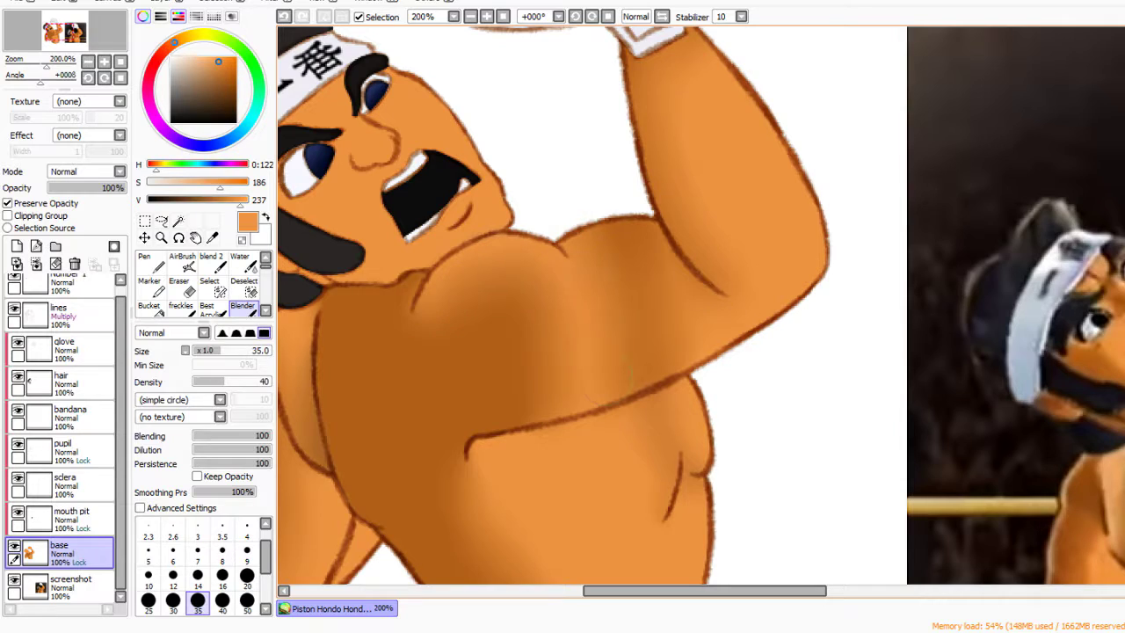
Paint an orange-brown shadow from below the near eye across the cheek to the jaw with the Marker at size 7
key("m")
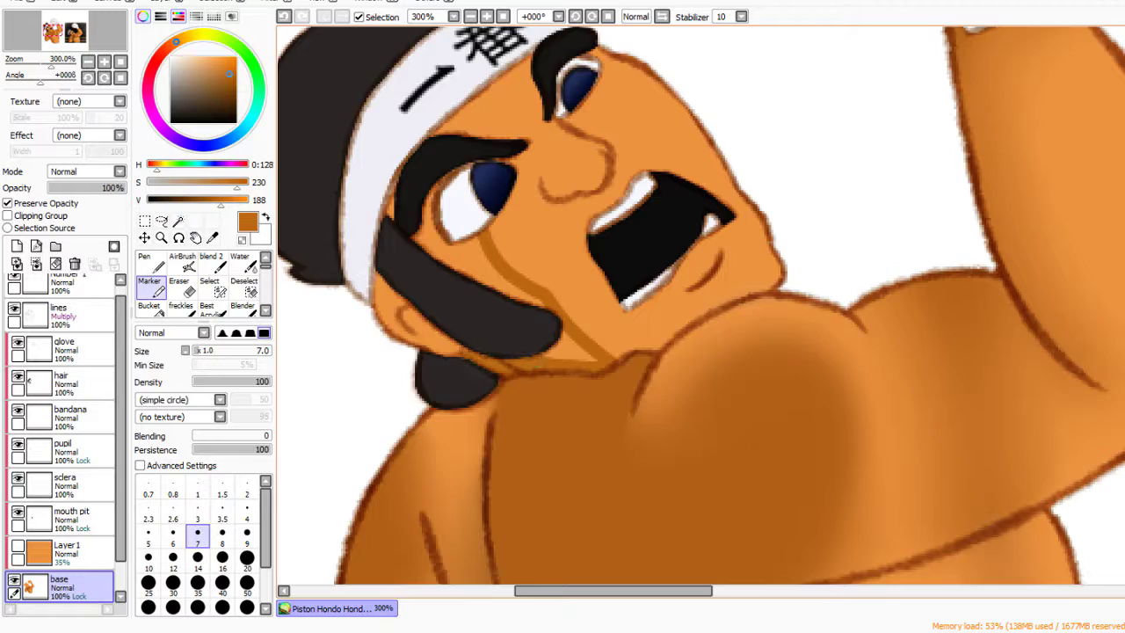
scroll(518, 158, "up", 1)
left_click_drag(380, 265, 541, 347)
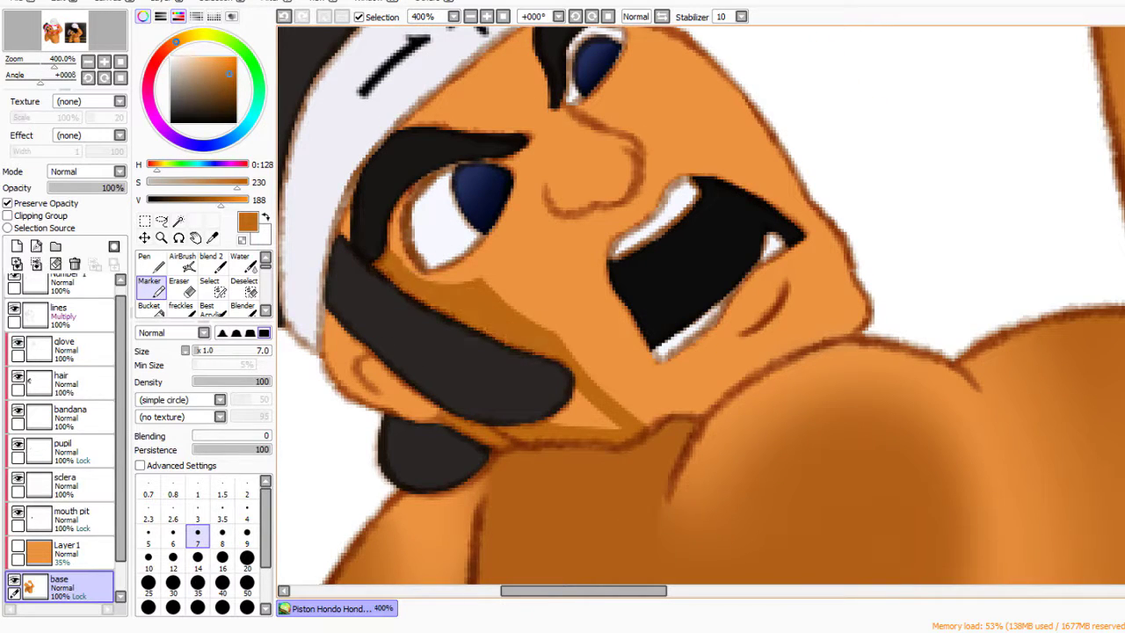
scroll(434, 364, "down", 1)
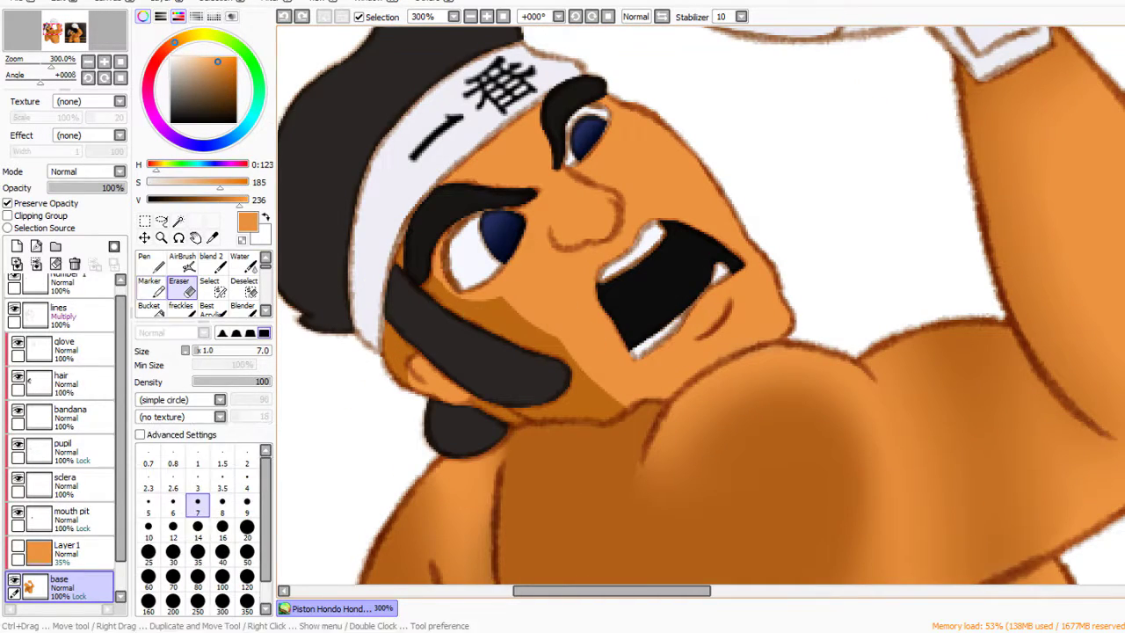
Shape small shadows beside the nose and between the eyebrows, trimming them with the sampled skin orange and a finer Marker
left_click(646, 401, "alt")
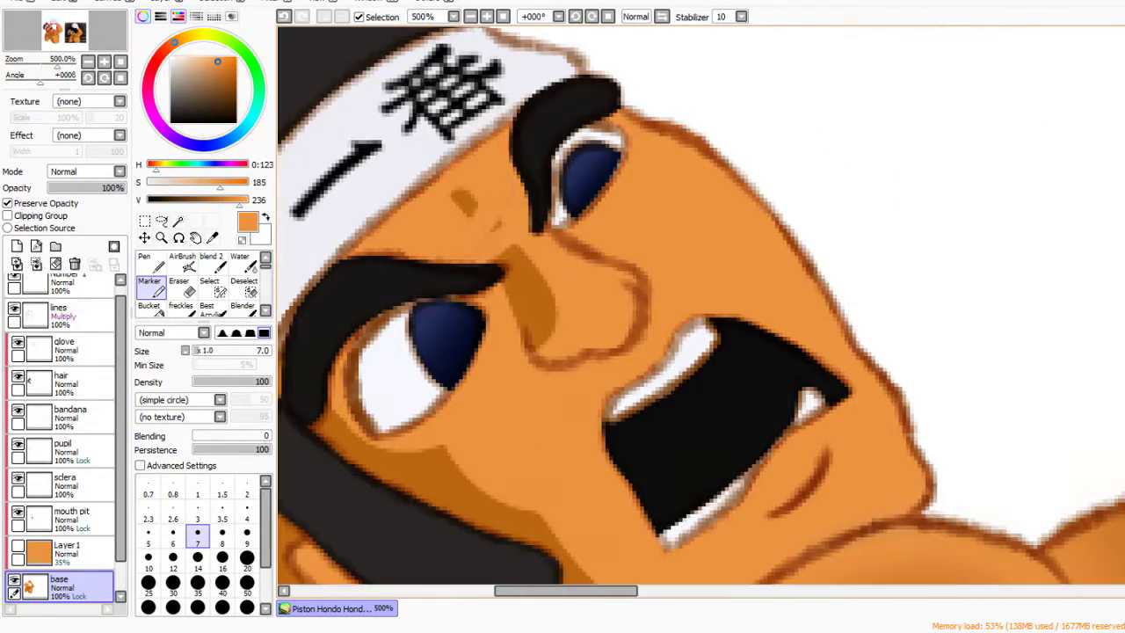
left_click(197, 518)
left_click(483, 192, "alt")
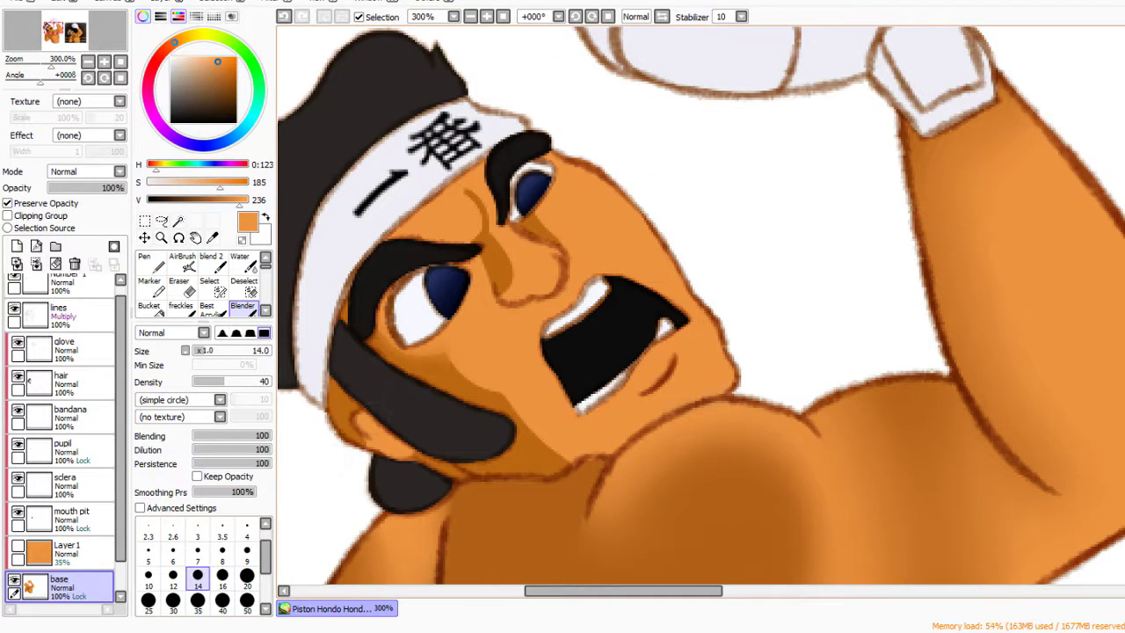
Soften the cheek, nose and brow shadows with the Blender at size 14 and prepare the size 3 Marker for facial details
left_click_drag(492, 413, 598, 457)
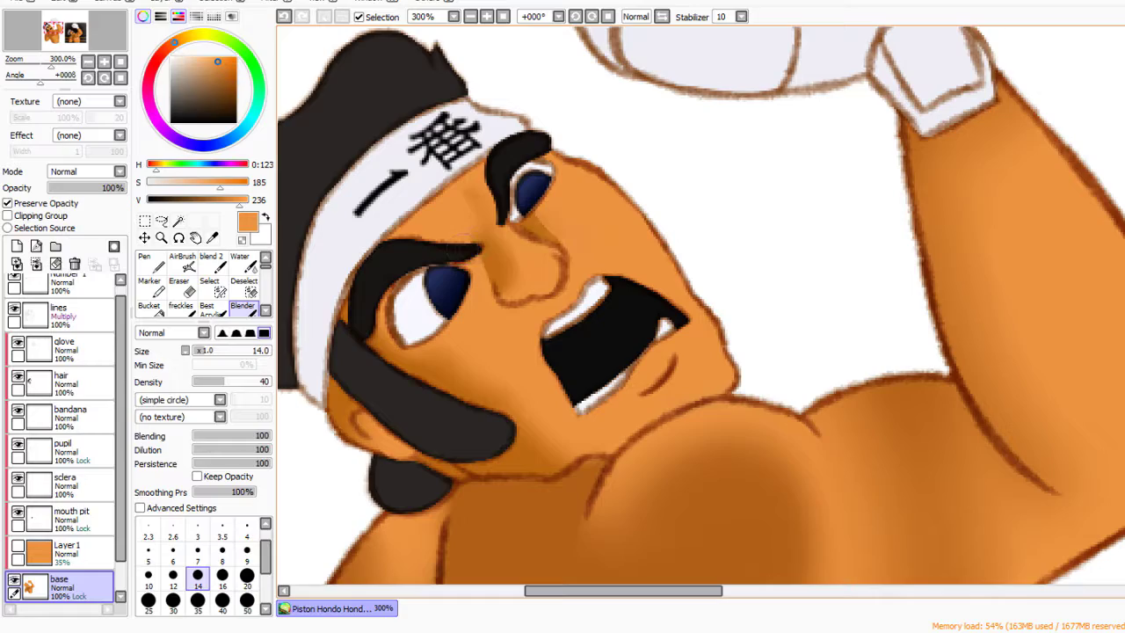
key("ctrl+plus")
left_click(197, 549)
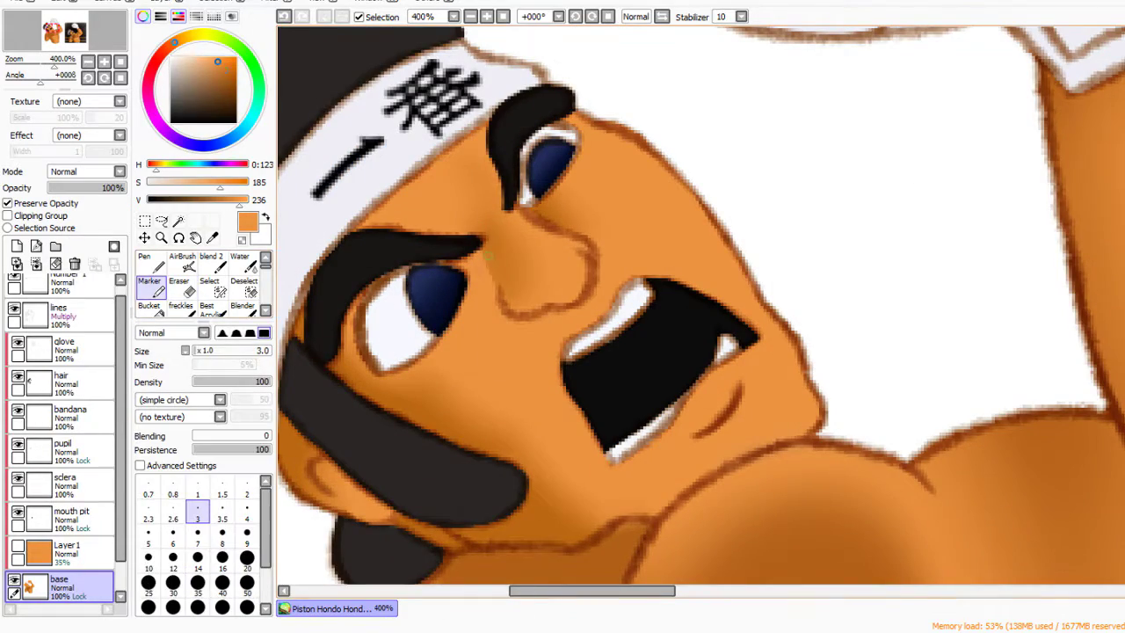
left_click(469, 193, "alt")
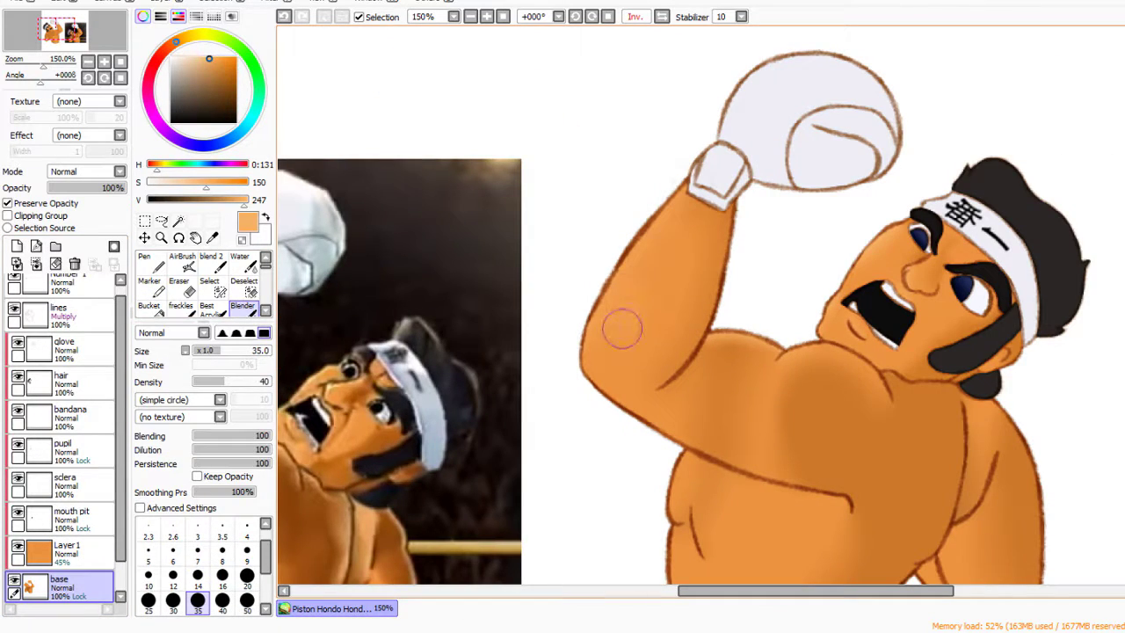
Set the orange Layer1 overlay's opacity to 56% and merge it into the base layer
left_click(197, 575)
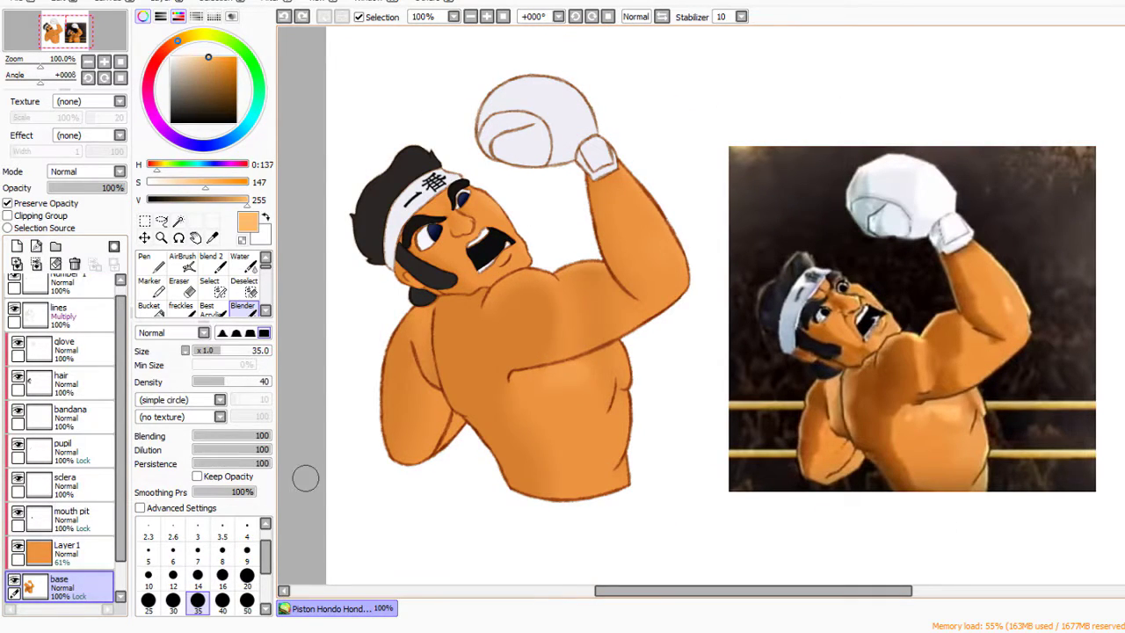
left_click(65, 552)
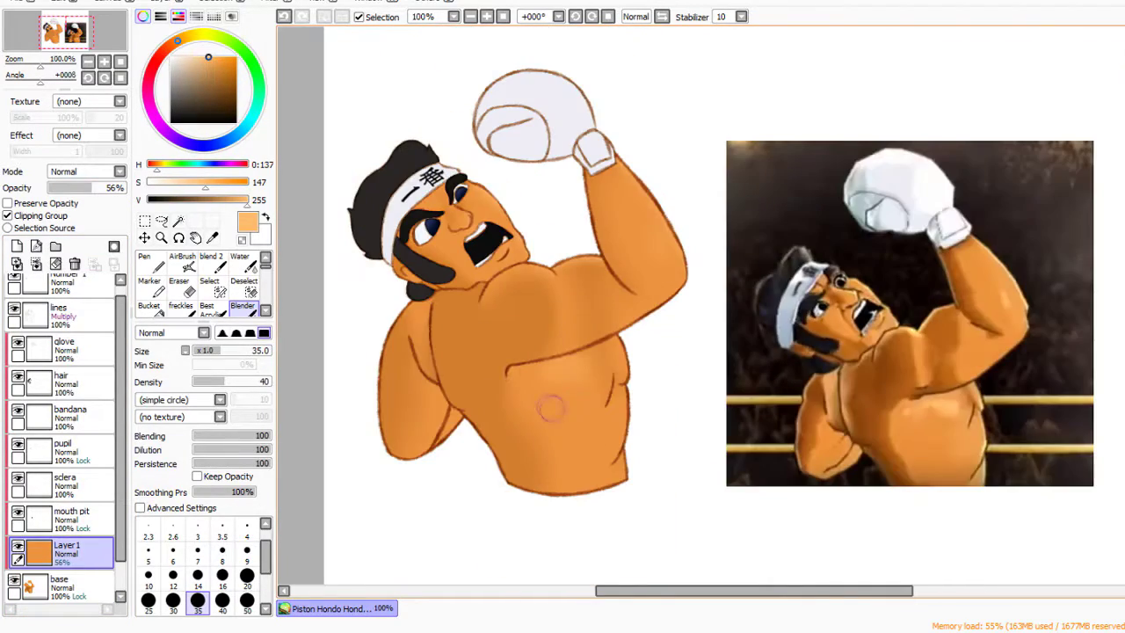
key("ctrl+e")
Paint a dark brown shadow down the chest side and torso edge on a new layer clipped to the base, using the size 14 Marker
scroll(533, 254, "up", 2)
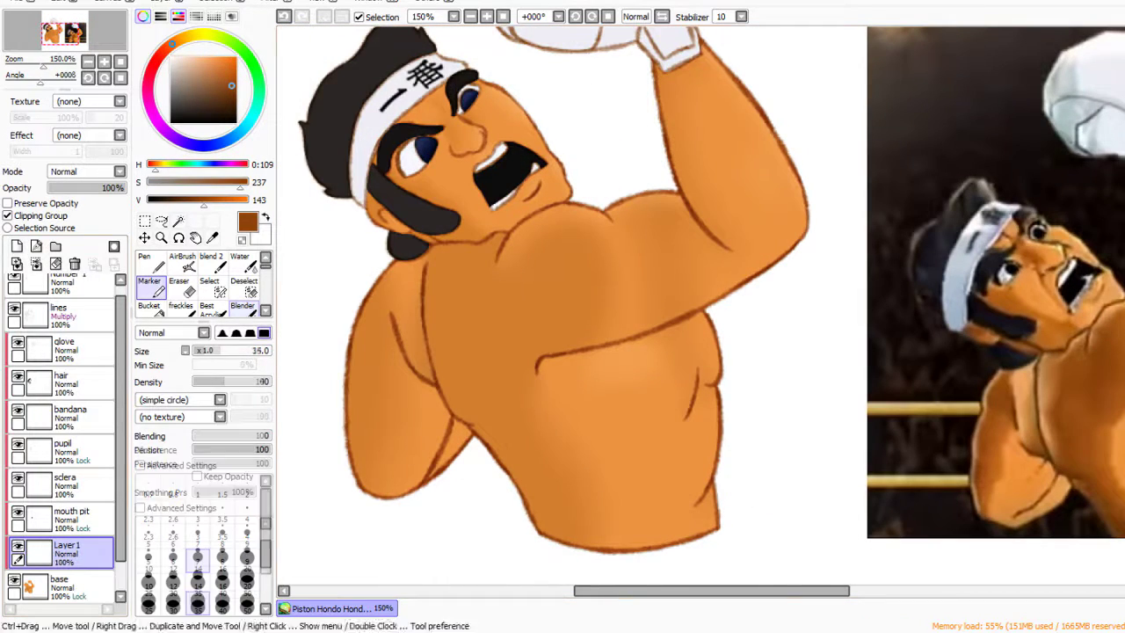
mouse_move(444, 289)
left_mouse_down()
mouse_move(497, 453)
mouse_move(547, 536)
left_mouse_up()
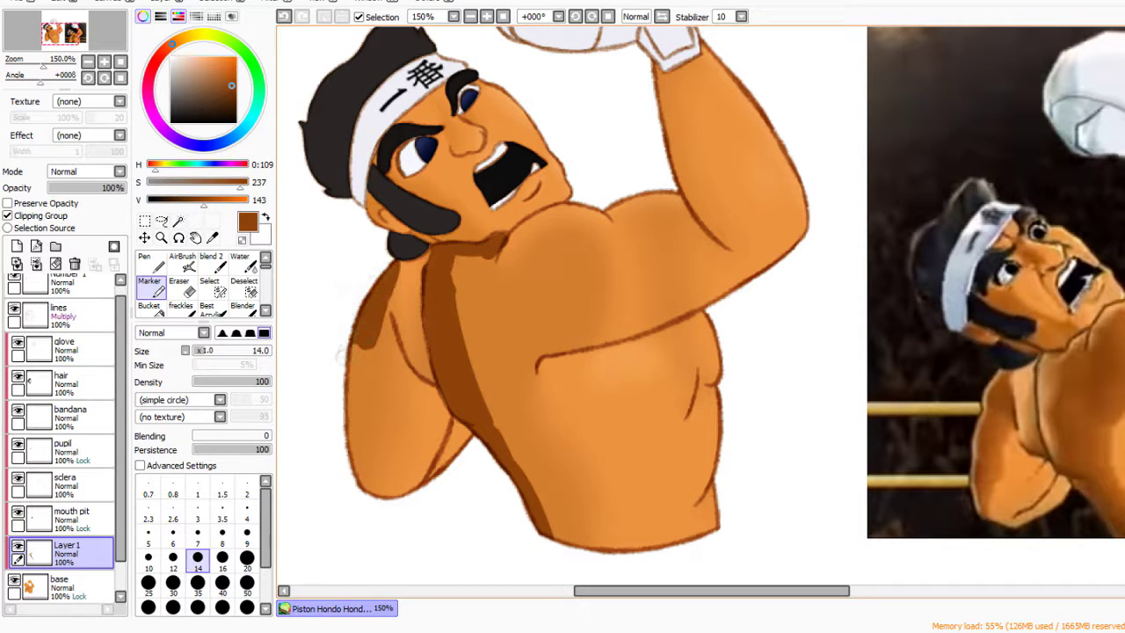
Blend the dark brown shadows on the lowered arm and torso edge, with Layer1 set to Multiply at 32% opacity
left_click(243, 305)
mouse_move(370, 299)
left_mouse_down()
mouse_move(396, 325)
mouse_move(465, 255)
mouse_move(496, 440)
mouse_move(527, 528)
left_mouse_up()
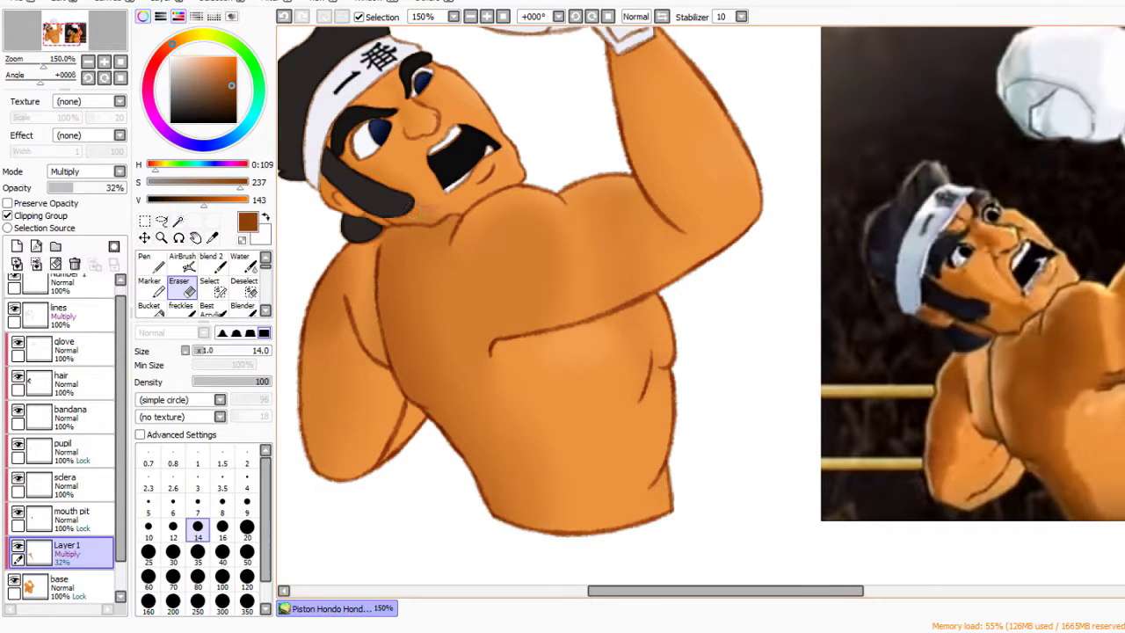
Add dark brown patches to the chest muscle and raised upper arm with the size 35 Marker and soften them with the Blender
left_click(150, 281)
left_click(198, 551)
left_click_drag(503, 269, 518, 279)
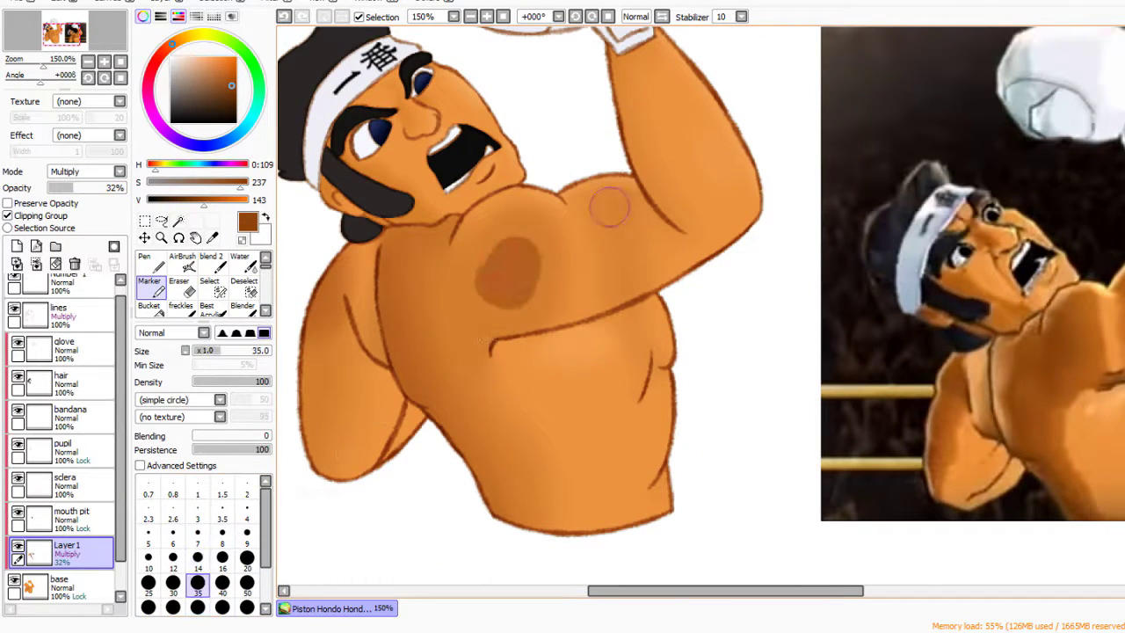
left_click_drag(611, 209, 617, 216)
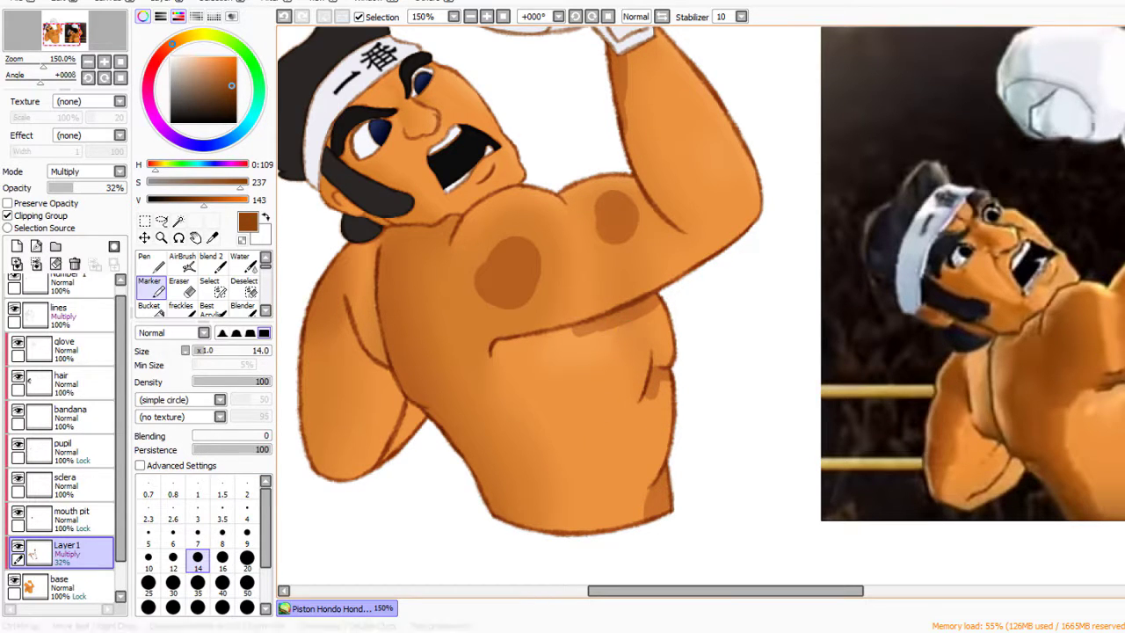
left_click(242, 306)
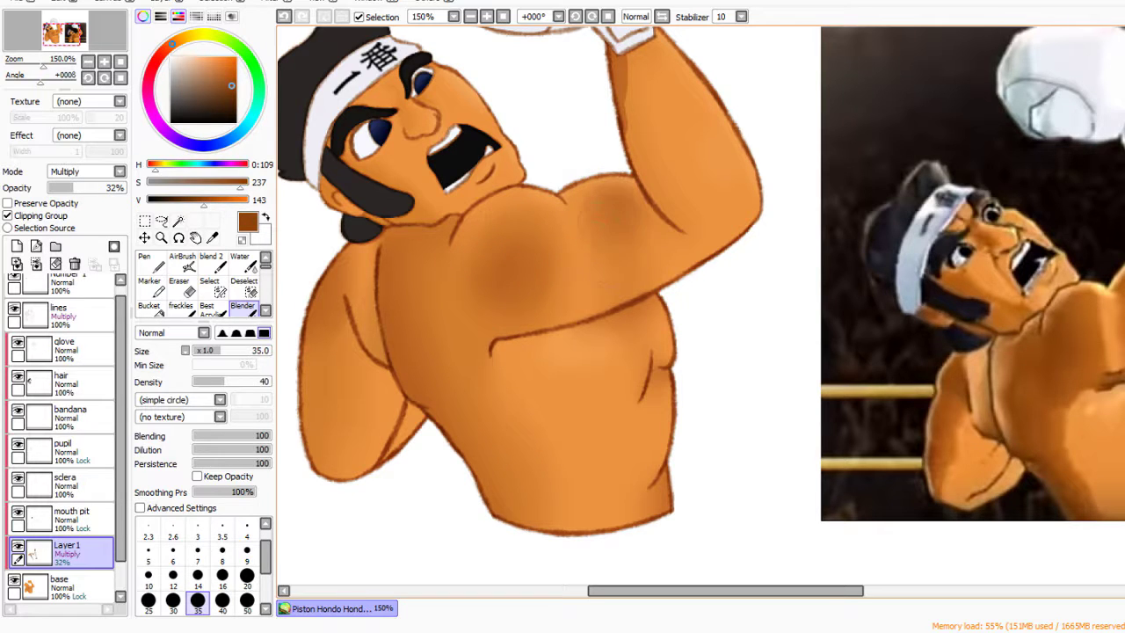
Add a soft shadow beneath the chest fold on the clipped Multiply layer and set Layer1's opacity to 22%
key("minus")
key("minus")
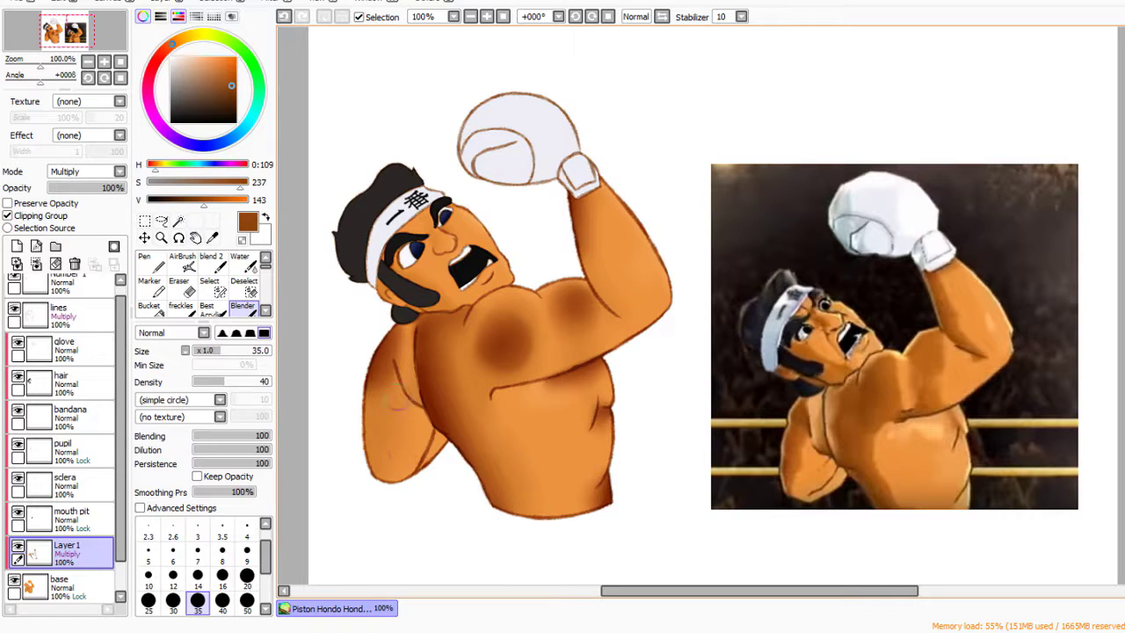
key("e")
key("b")
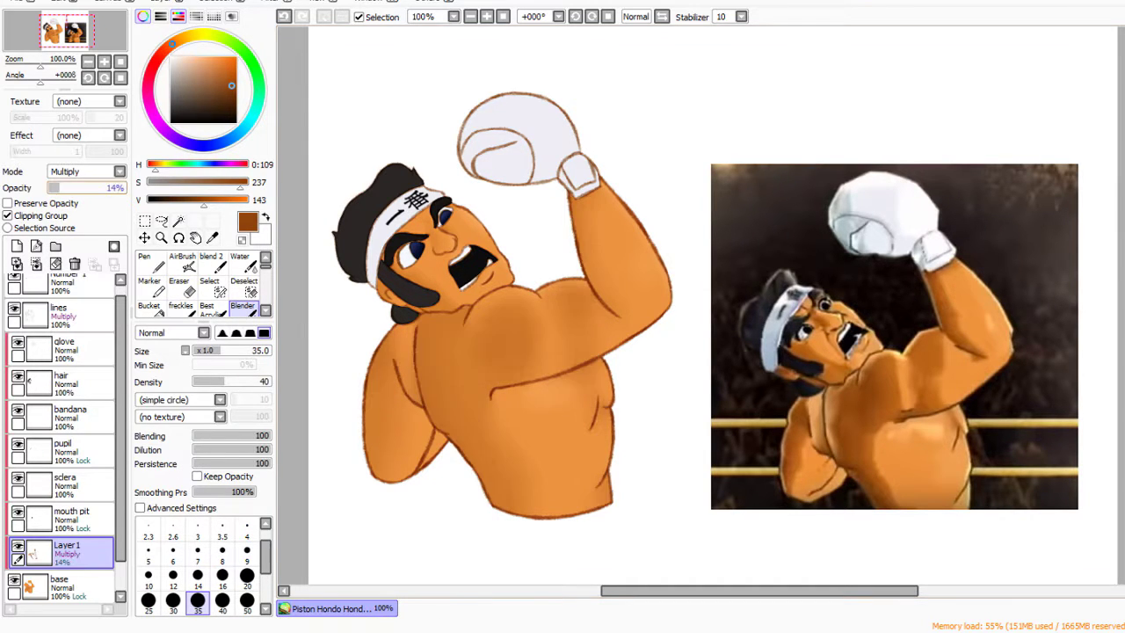
key("plus")
key("plus")
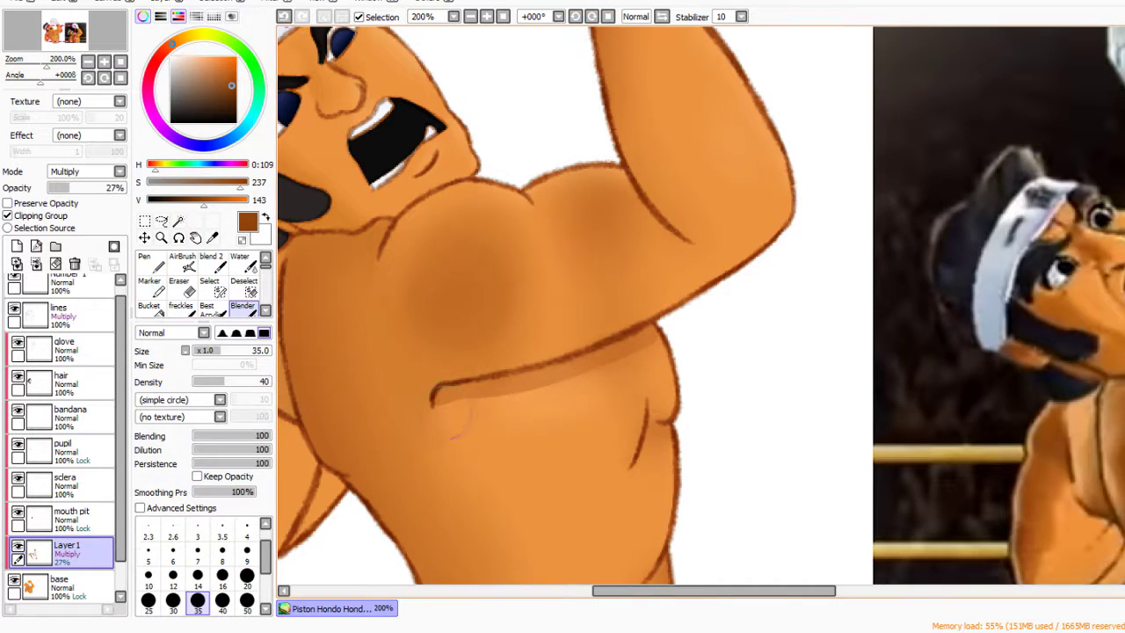
key("minus")
key("minus")
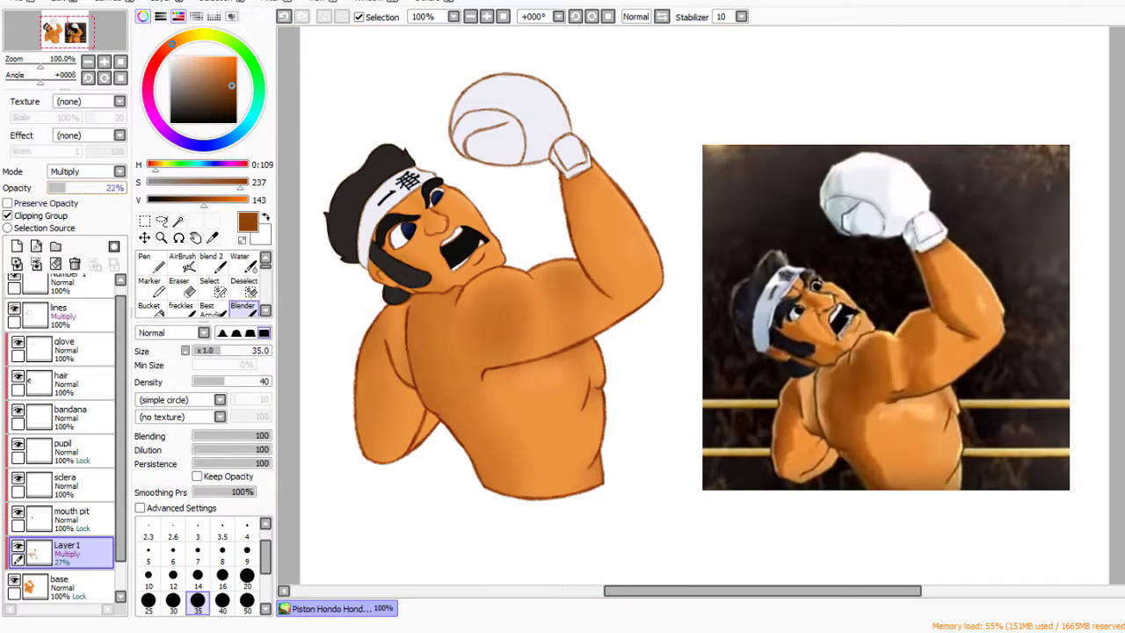
Paint an orange-brown shadow along the cheek beside the sideburn with the size 14 Marker and soften it with the size 20 Blender
scroll(695, 308, "up", 1)
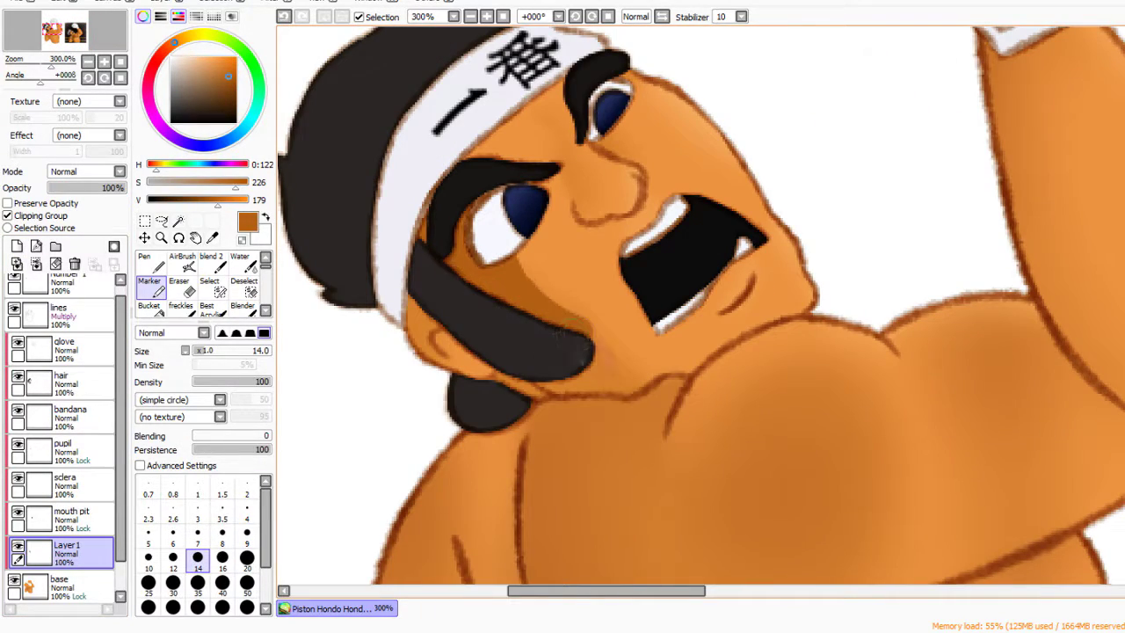
left_click(242, 303)
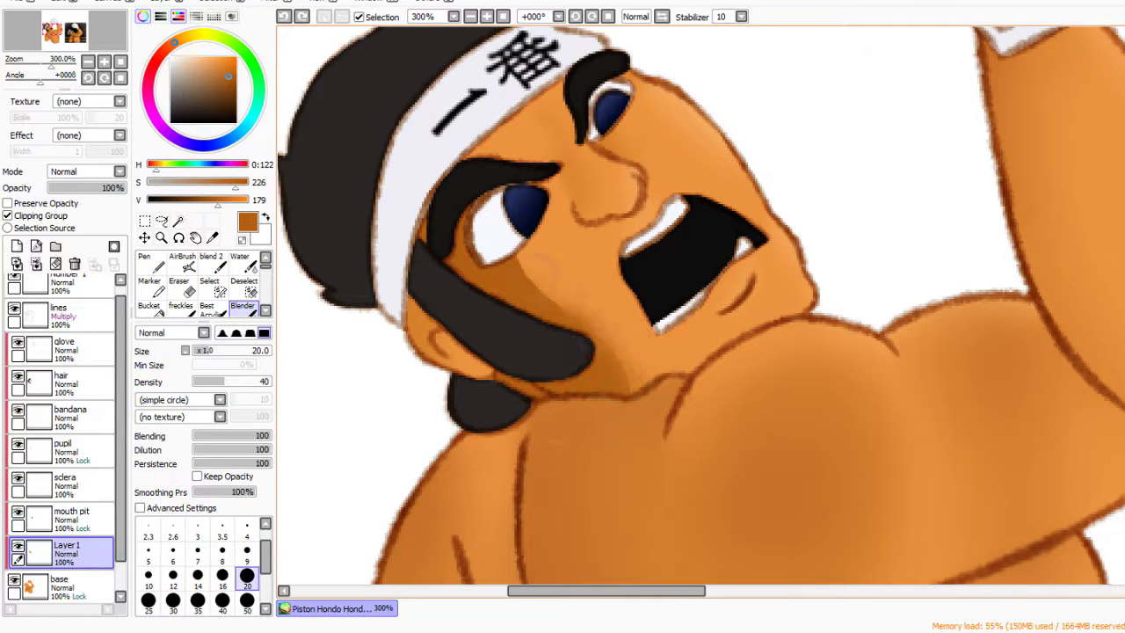
left_click_drag(537, 272, 497, 233)
Add size 7 Marker shadows around the nose, mouth corner and chin crease, and soften them with the Blender
left_click(150, 285)
left_click_drag(552, 172, 573, 211)
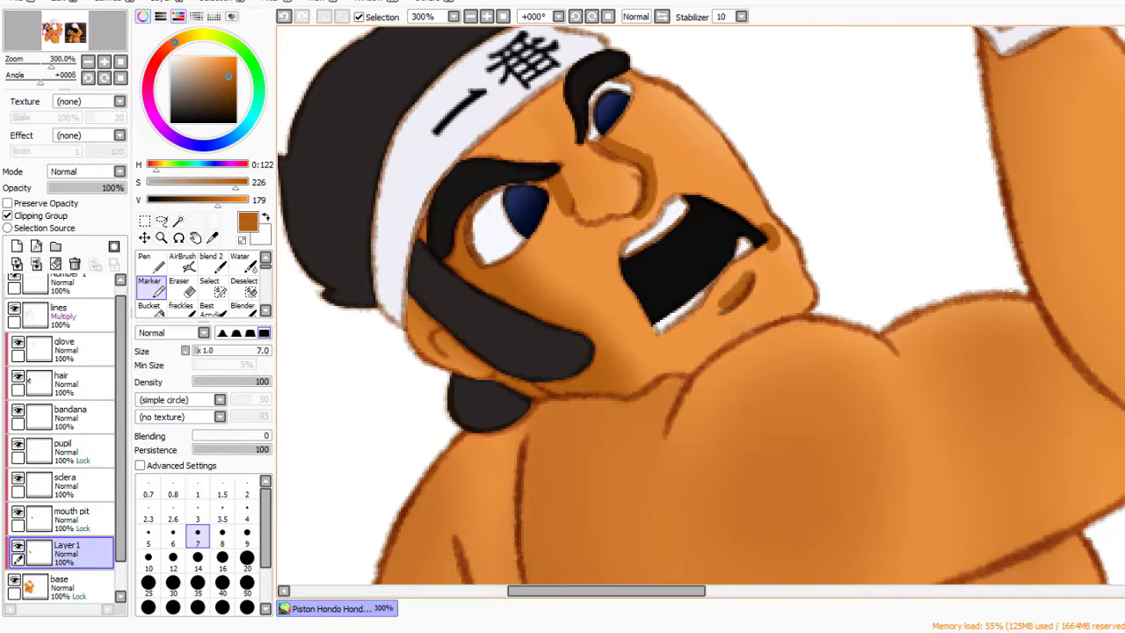
left_click(243, 304)
left_click_drag(620, 140, 633, 211)
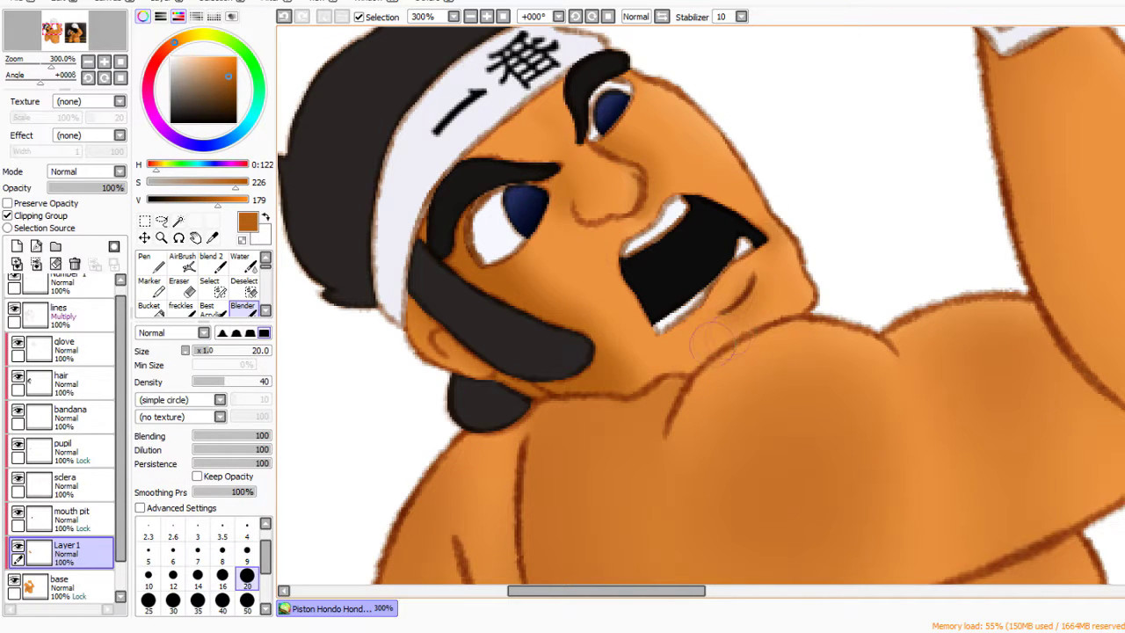
key("e")
key("b")
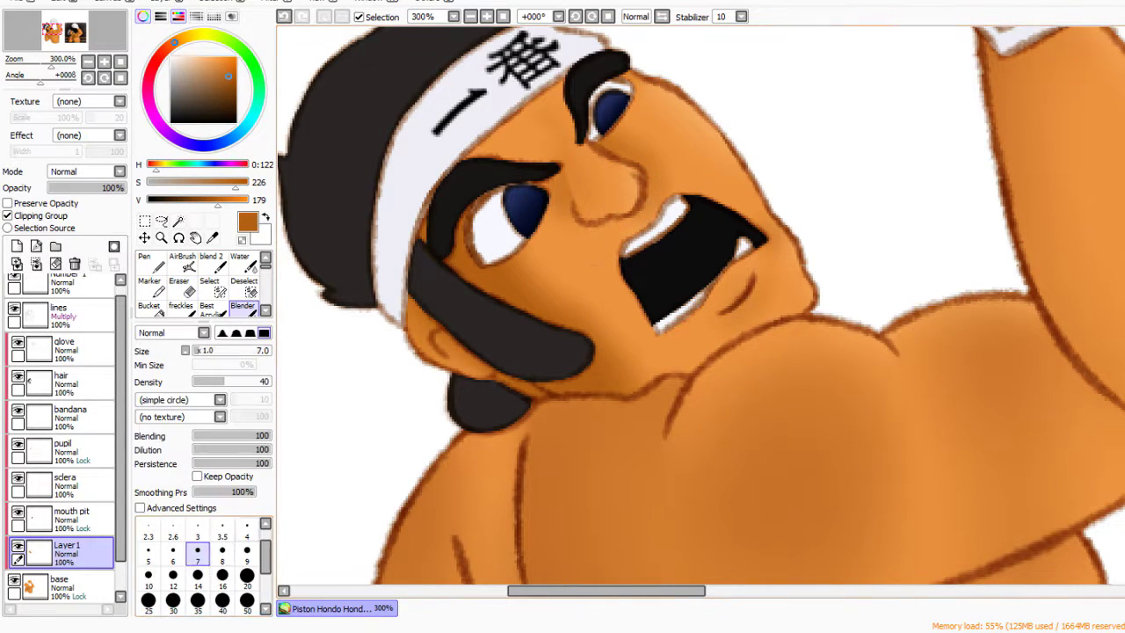
Paint pale yellow highlights on the nose and along the face's outer edge with the size 7 Marker on the clipped Layer1
scroll(378, 257, "down", 3)
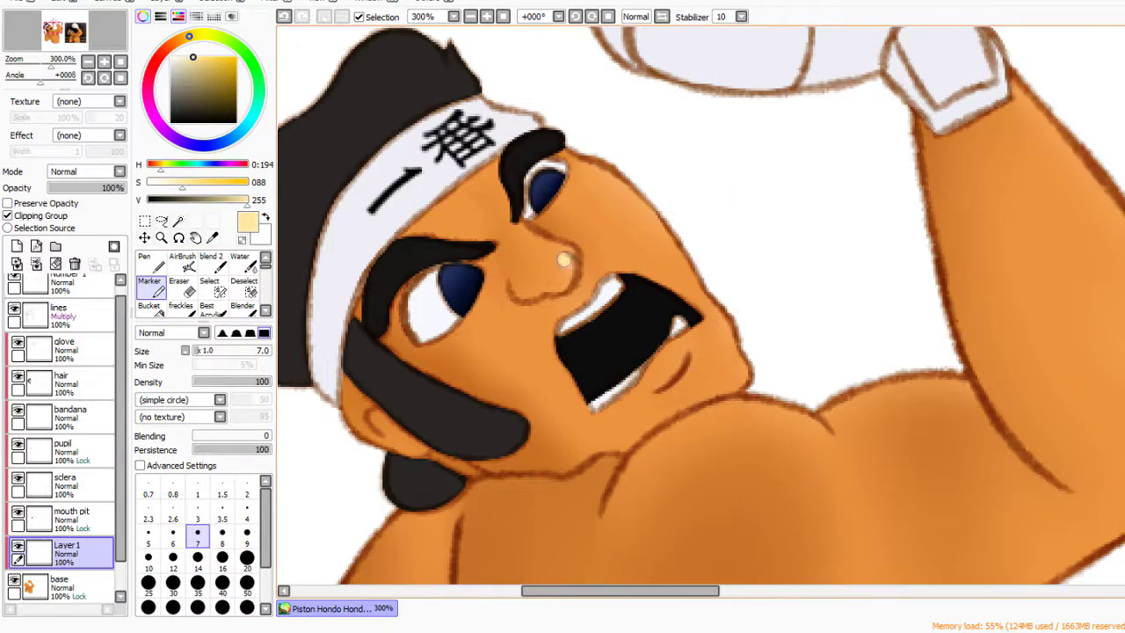
left_click_drag(560, 253, 567, 269)
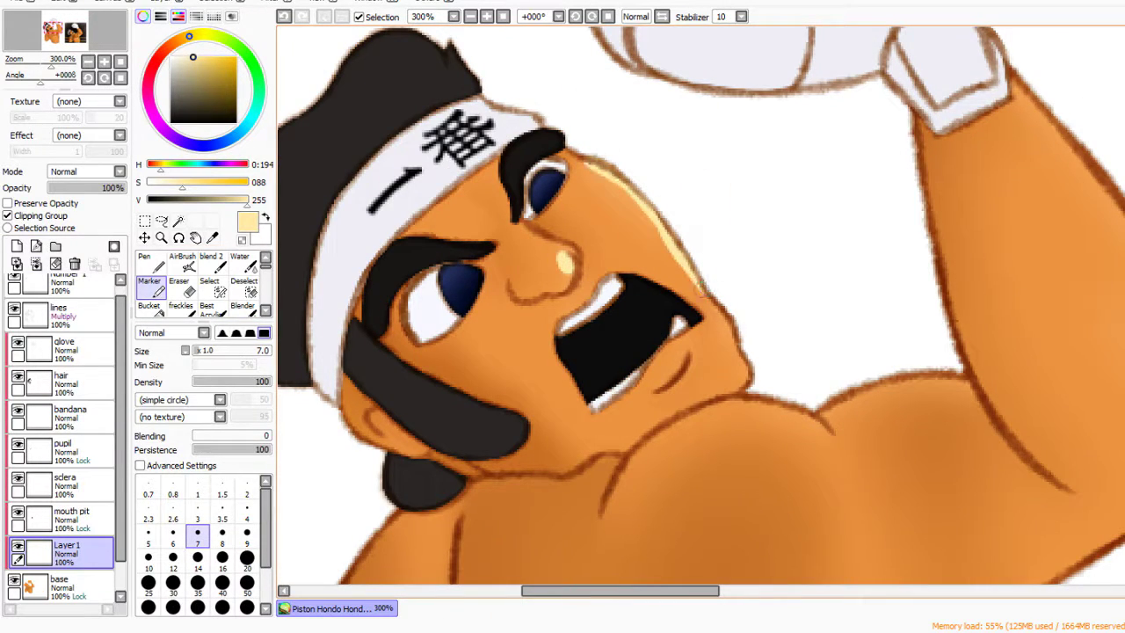
key("e")
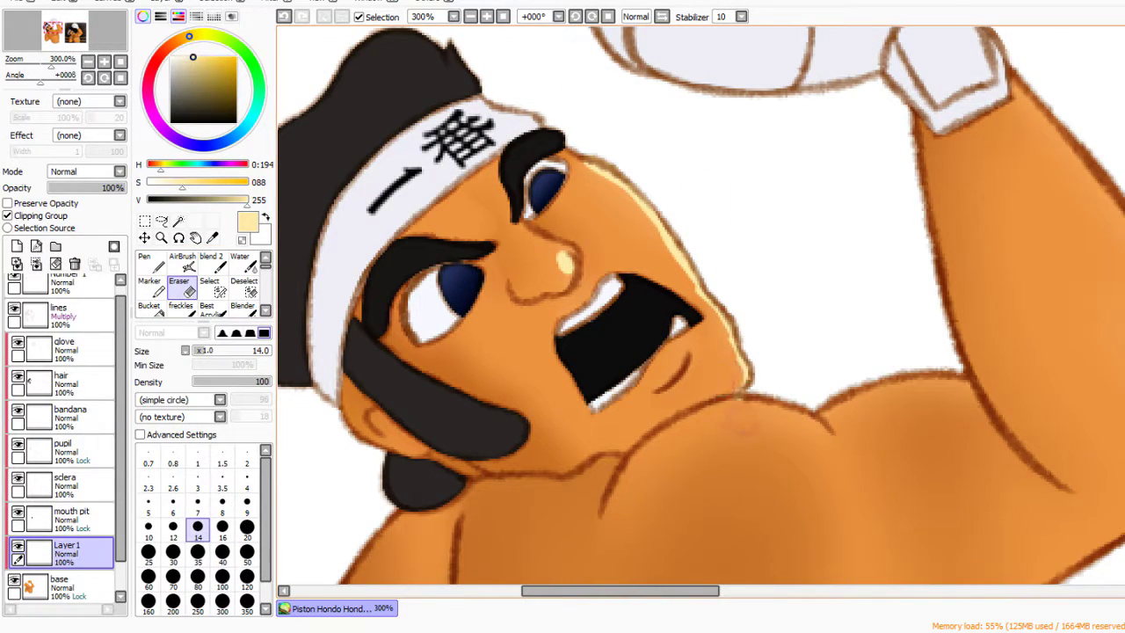
left_click_drag(703, 352, 605, 297)
key("e")
left_click_drag(435, 185, 469, 227)
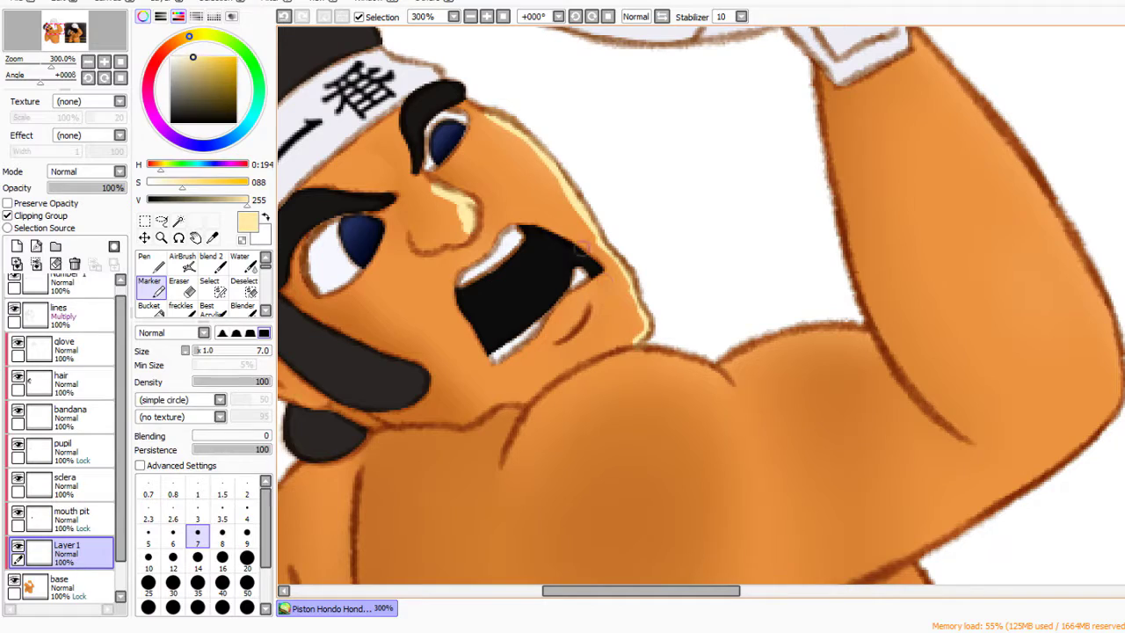
Paint pale yellow rim highlights along the shoulder, raised arm and side of the torso with the size 7 Marker
key("ctrl+minus")
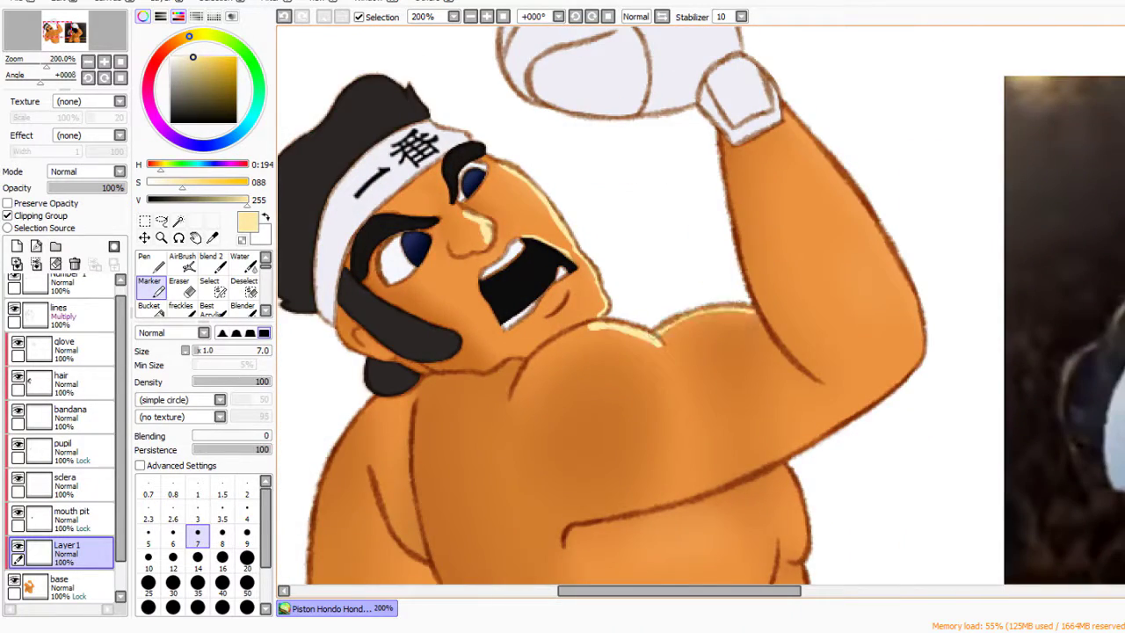
key("h")
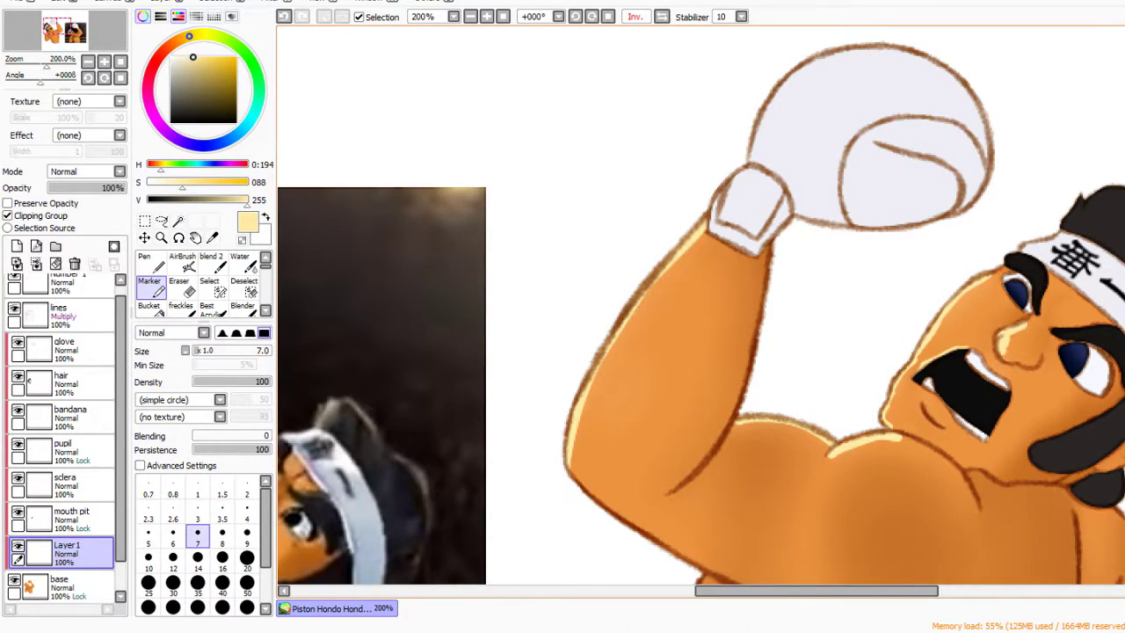
key("h")
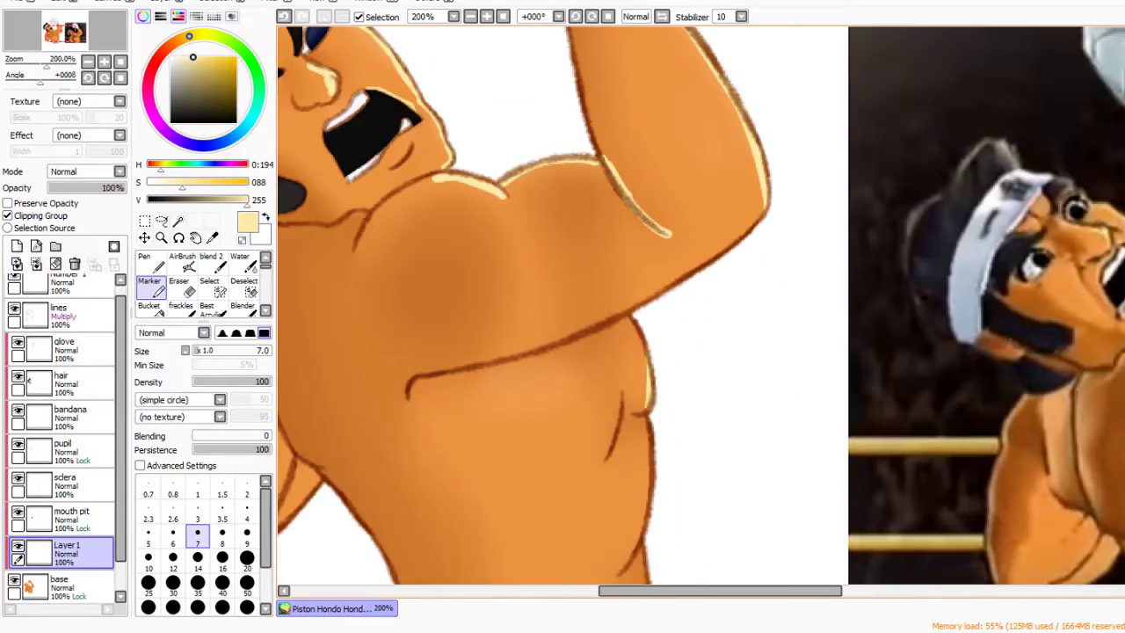
scroll(563, 307, "down", 3)
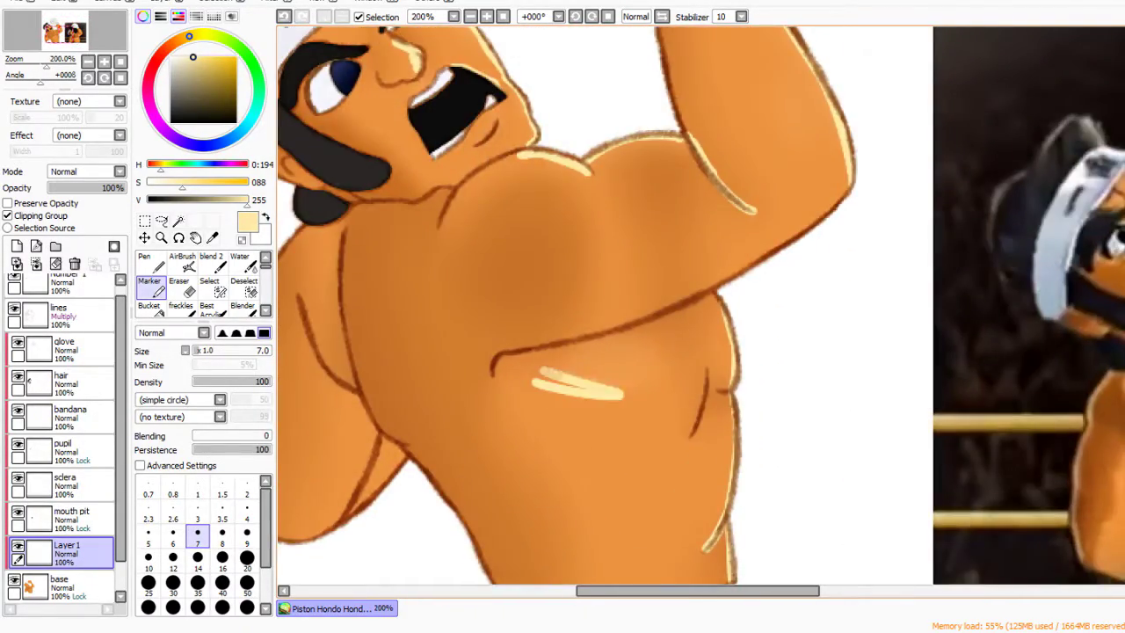
Add a pale yellow highlight below the chest fold and soften the body highlights with the size 14 and 20 Blender
left_click_drag(541, 378, 659, 351)
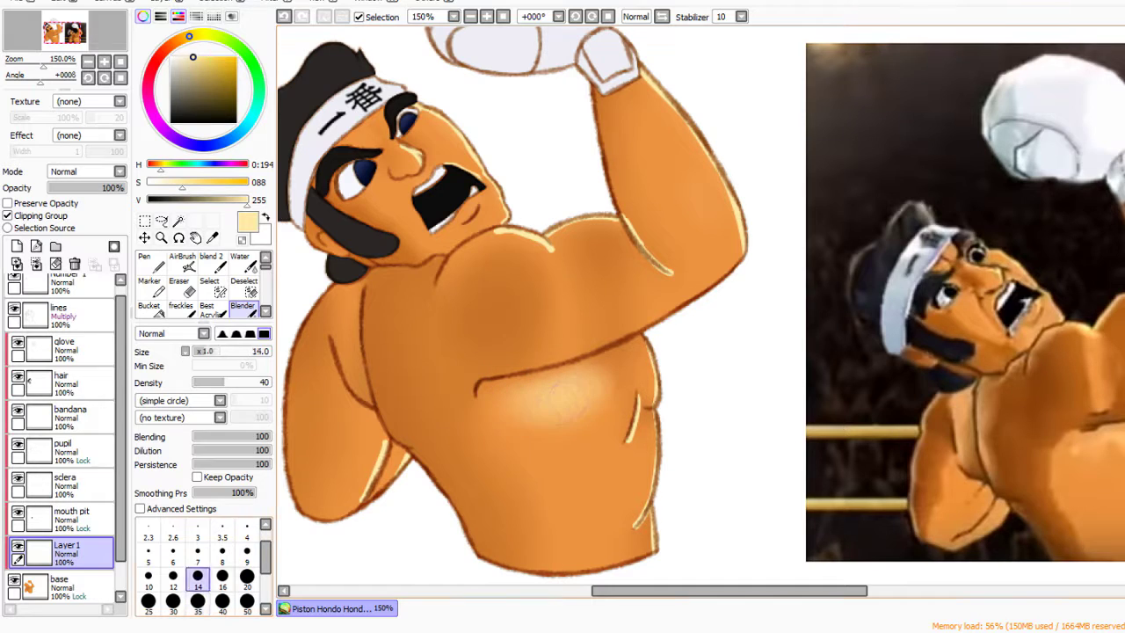
scroll(563, 307, "up", 1)
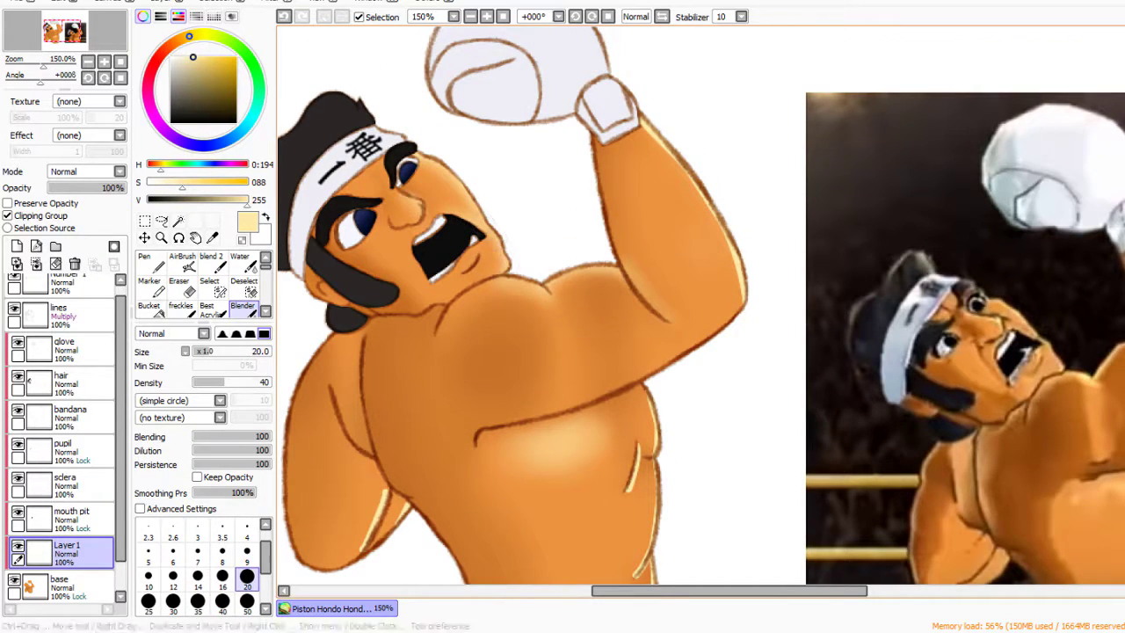
scroll(513, 306, "down", 2)
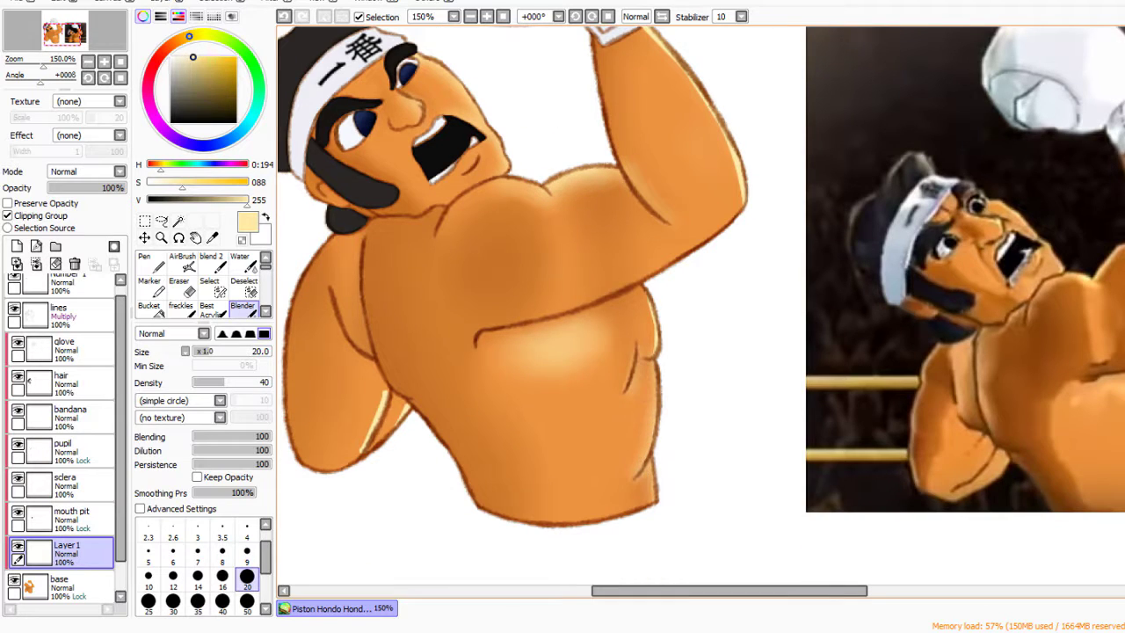
scroll(527, 307, "up", 2)
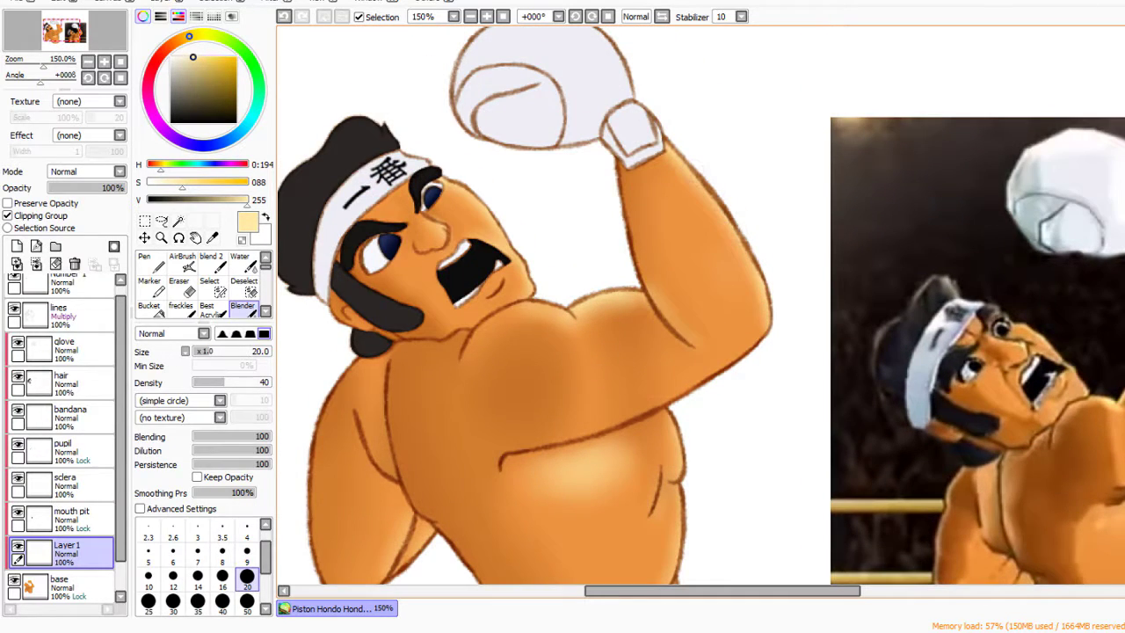
Add and blend a pale yellow highlight along the shoulder curve, then lower Layer1's opacity to 25%
scroll(457, 334, "up", 2)
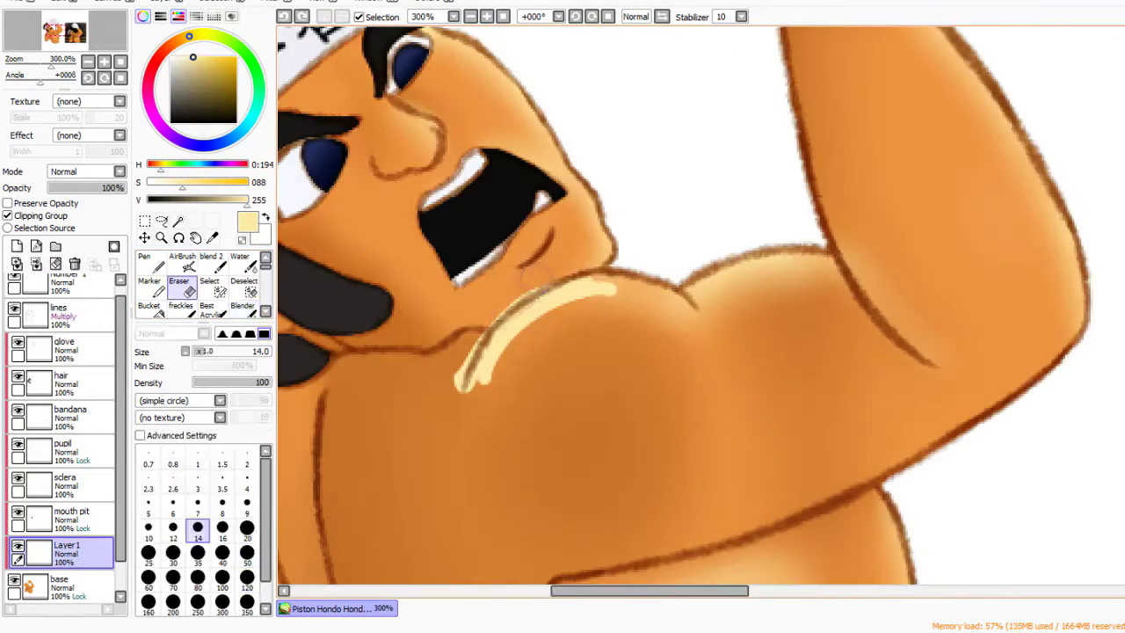
scroll(525, 280, "down", 5)
scroll(528, 290, "up", 4)
scroll(528, 290, "down", 3)
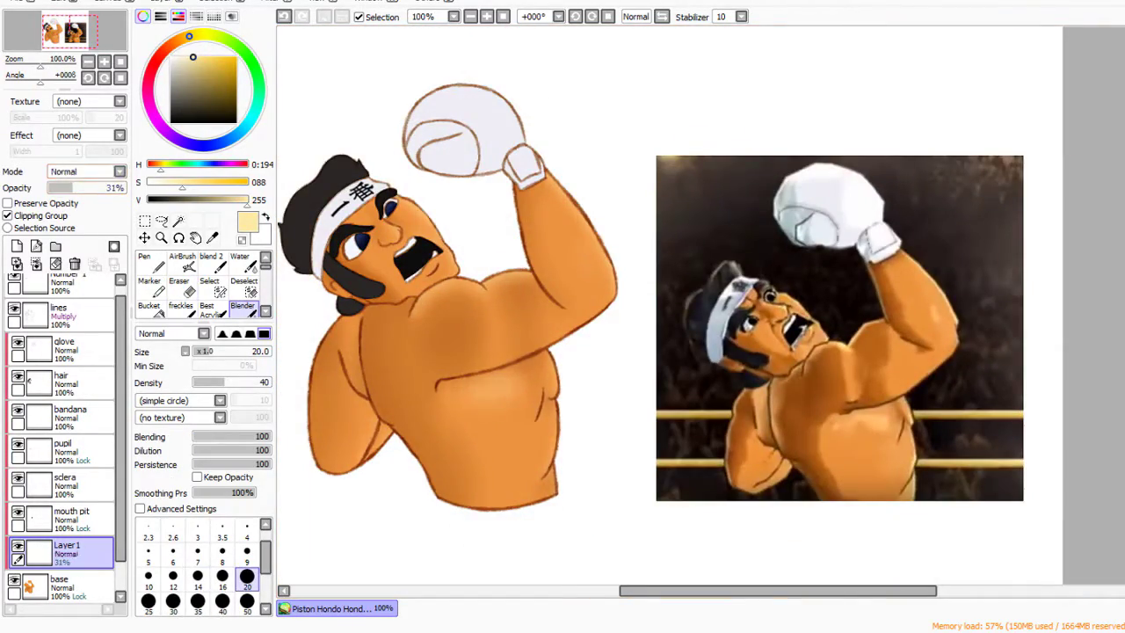
scroll(472, 392, "up", 2)
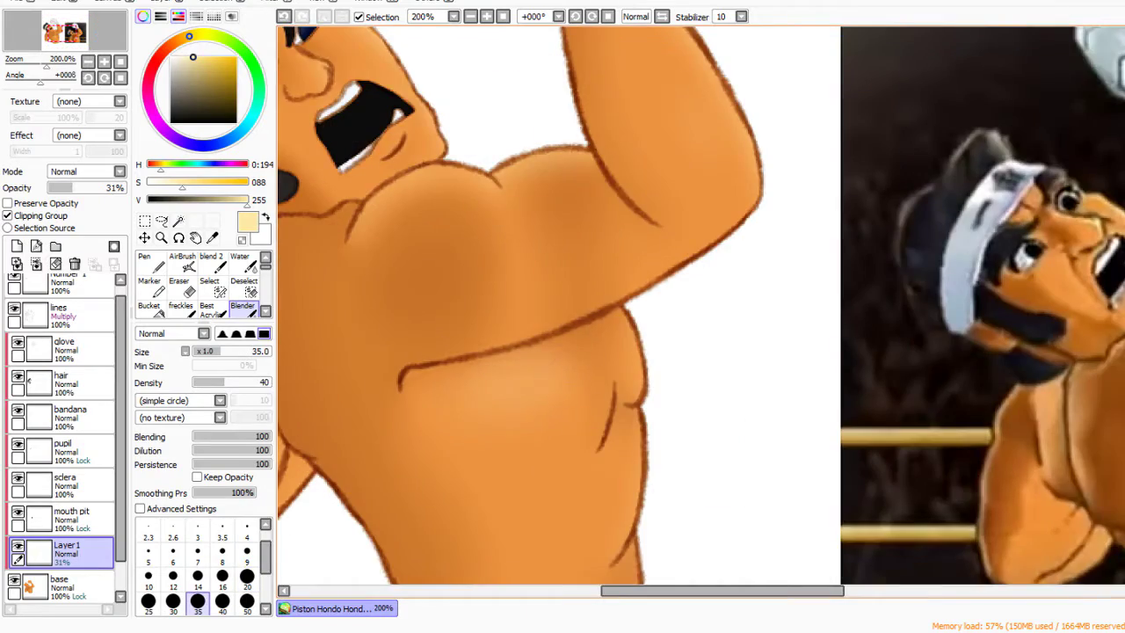
scroll(562, 308, "down", 2)
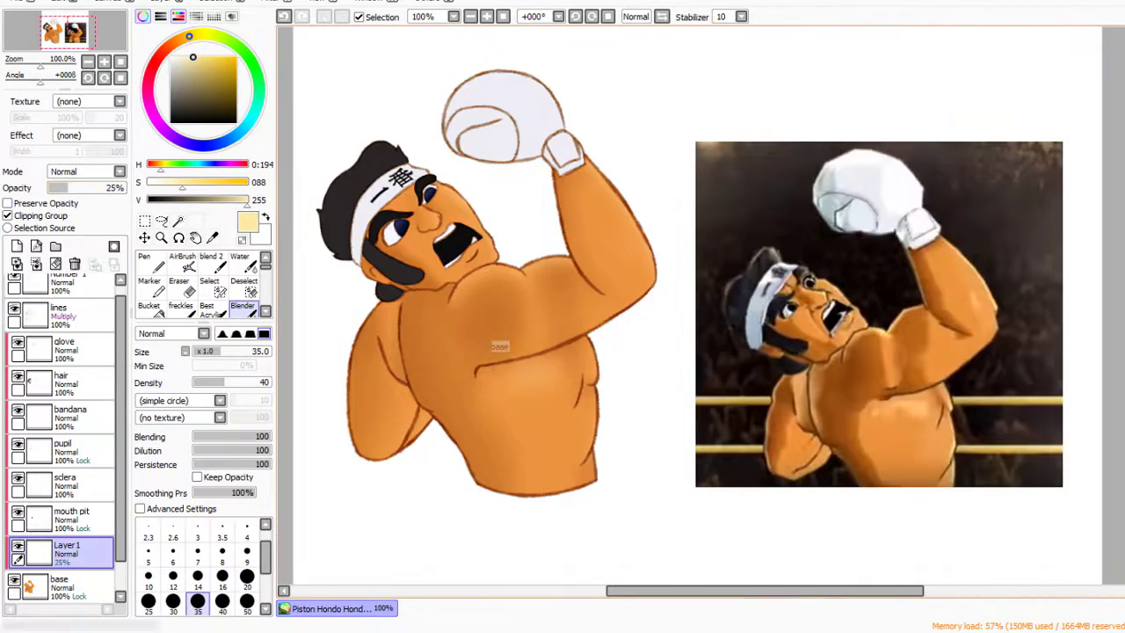
left_click(500, 347, "alt")
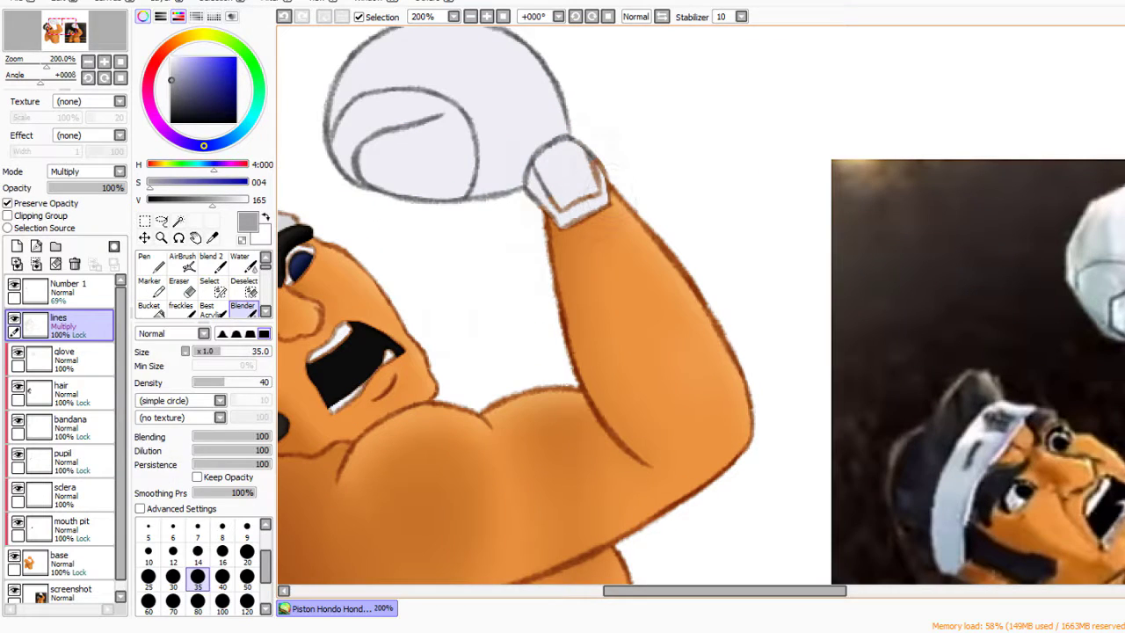
Recolour the glove cuff's outline grey on the lines layer with its opacity preserved
key("s")
mouse_move(562, 219)
left_mouse_down()
mouse_move(576, 171)
mouse_move(541, 202)
mouse_move(554, 132)
left_mouse_up()
key("m")
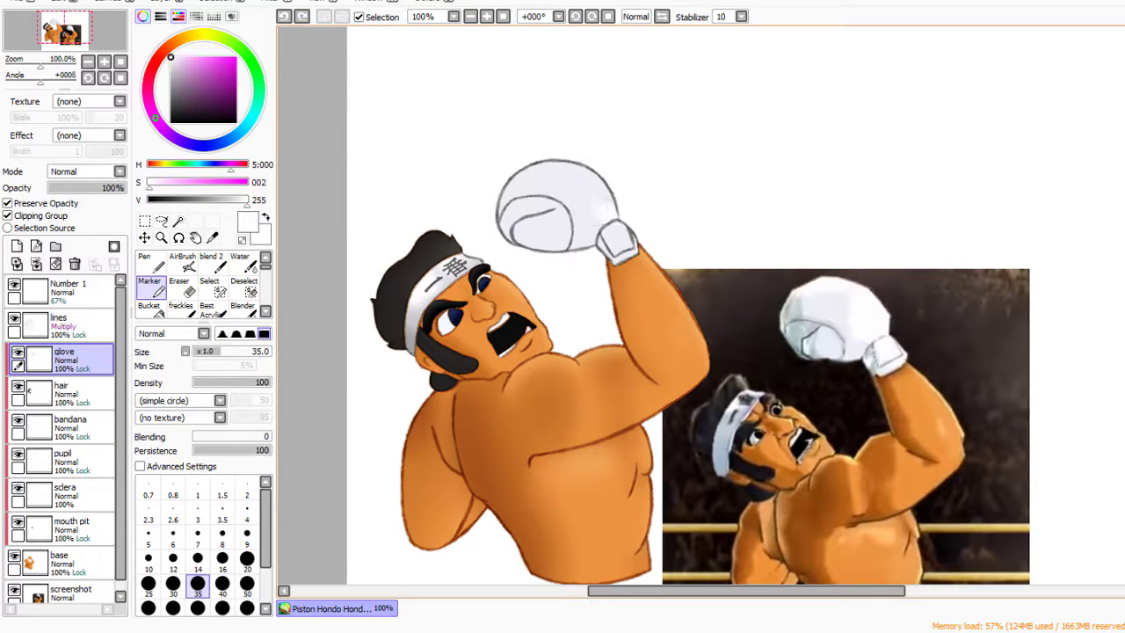
Paint a white highlight and a grey shadow sampled from the reference on opposite sides of the glove with the size 35 Marker
left_click_drag(588, 201, 601, 210)
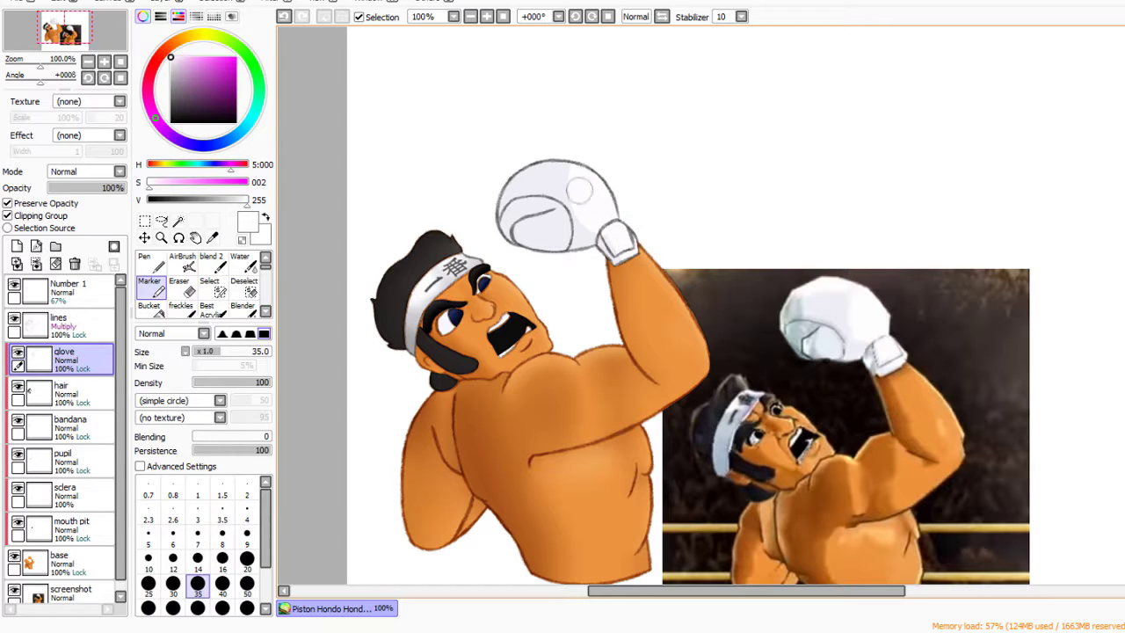
left_click(842, 310, "alt")
left_click(781, 323, "alt")
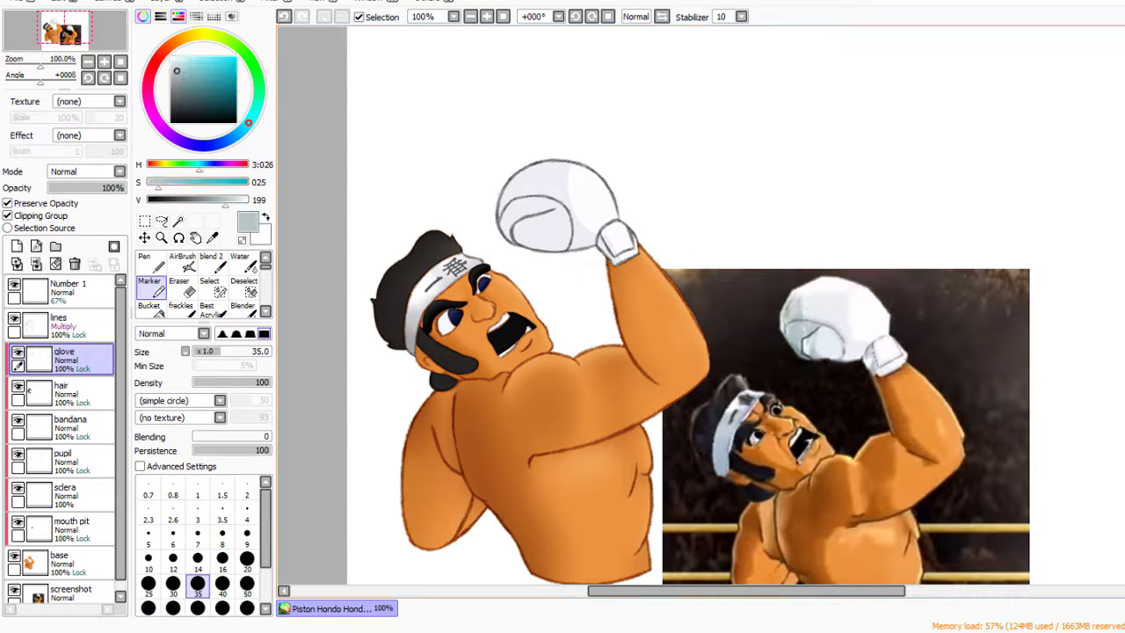
left_click_drag(504, 230, 518, 206)
scroll(545, 255, "up", 2)
left_click(532, 231, "alt")
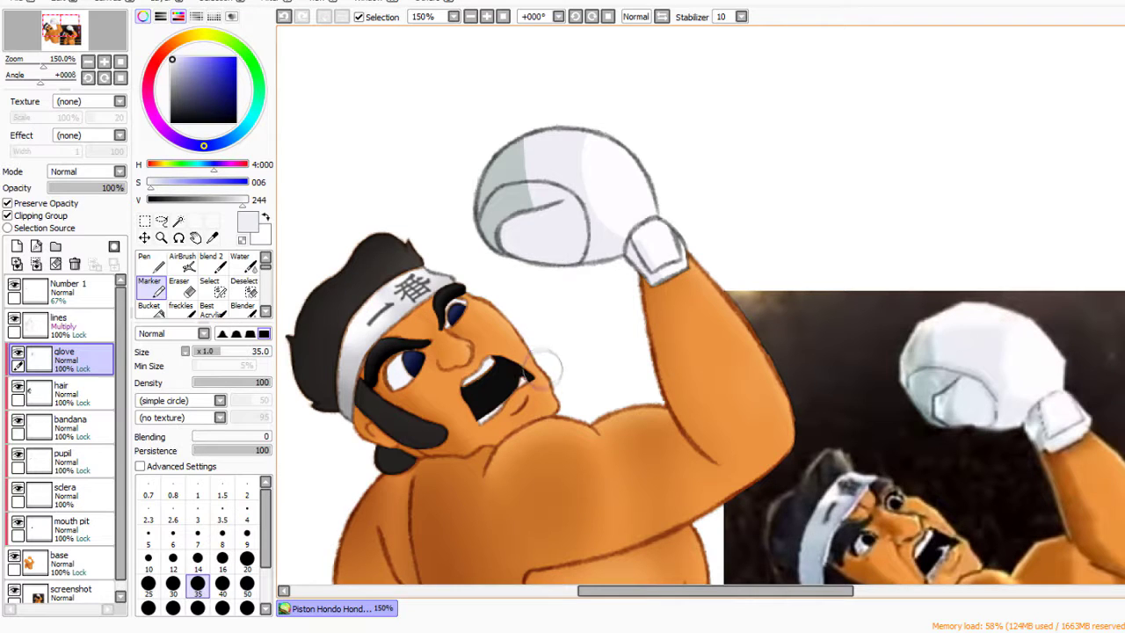
Paint light bluish-grey tones sampled from the reference over the glove's shaded side and thumb area, and smooth them with the size 35 Blender
left_click(930, 340, "alt")
mouse_move(502, 187)
left_mouse_down()
mouse_move(497, 132)
mouse_move(524, 235)
left_mouse_up()
left_click(549, 230, "alt")
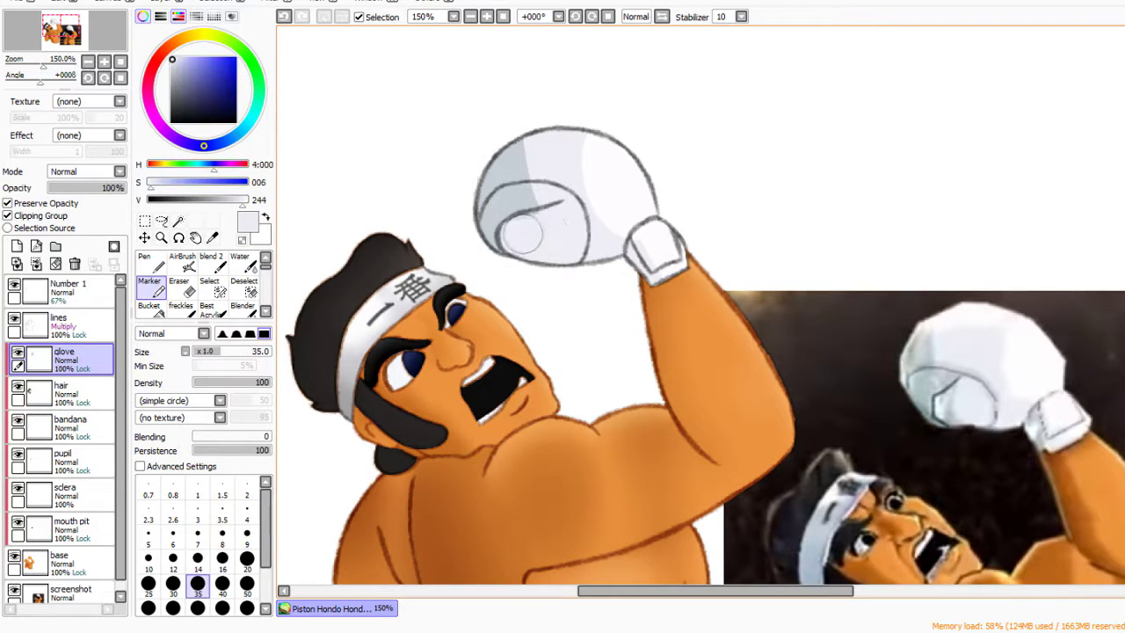
left_click(482, 211, "alt")
left_click(611, 192, "alt")
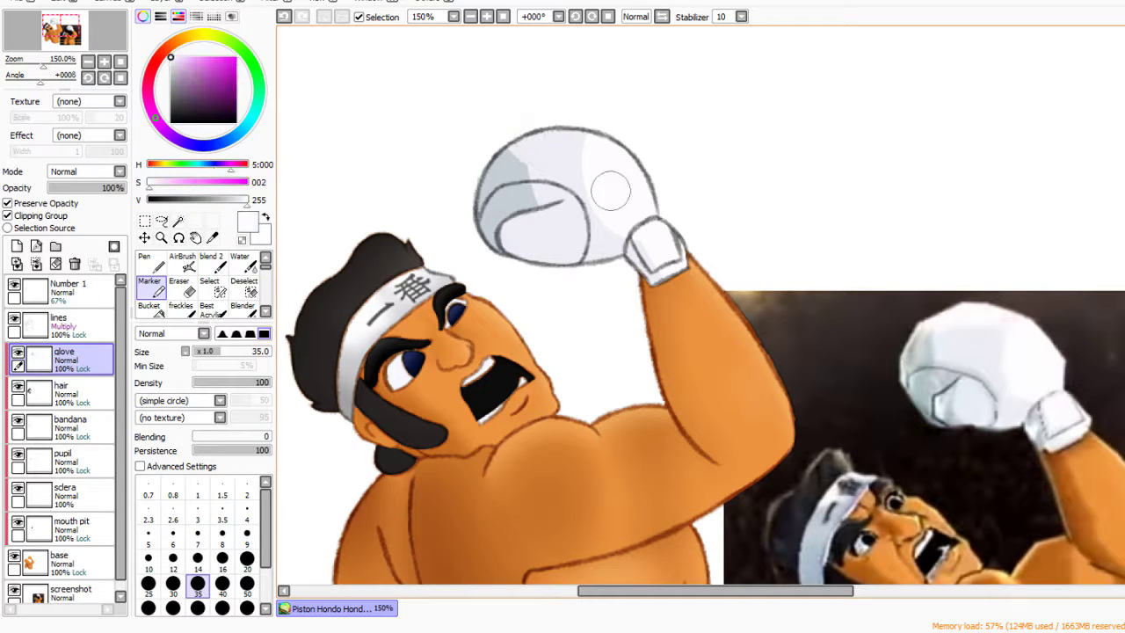
key("b")
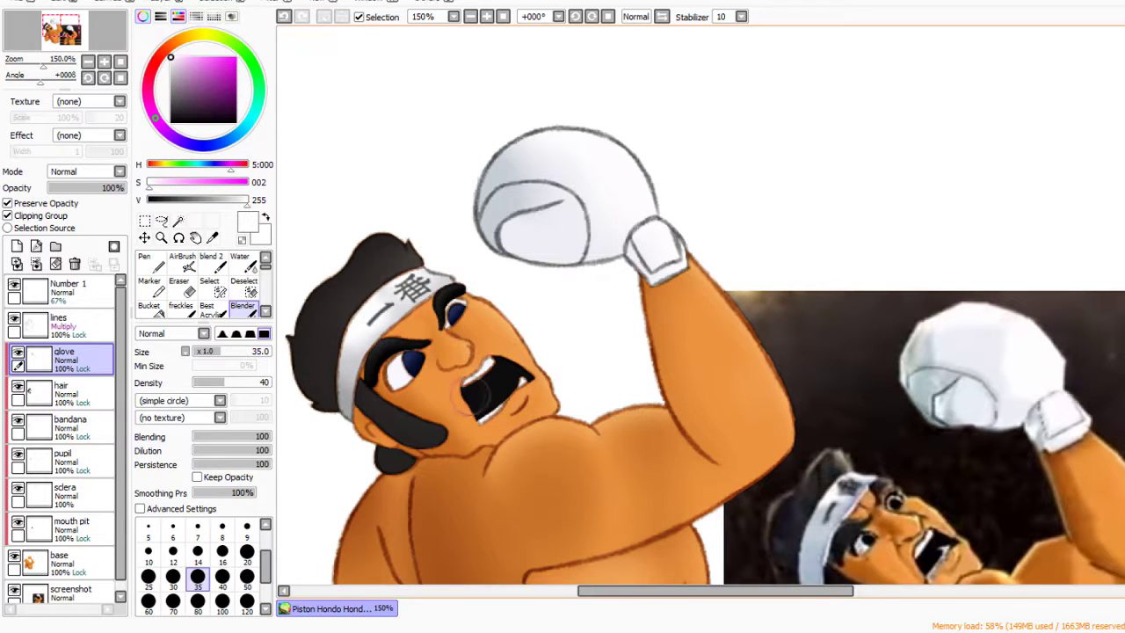
Reinforce the grey shadow on the glove's upper shaded side with the Marker and smooth it with the Blender
key("b")
left_click_drag(527, 145, 505, 202)
left_click(536, 236, "alt")
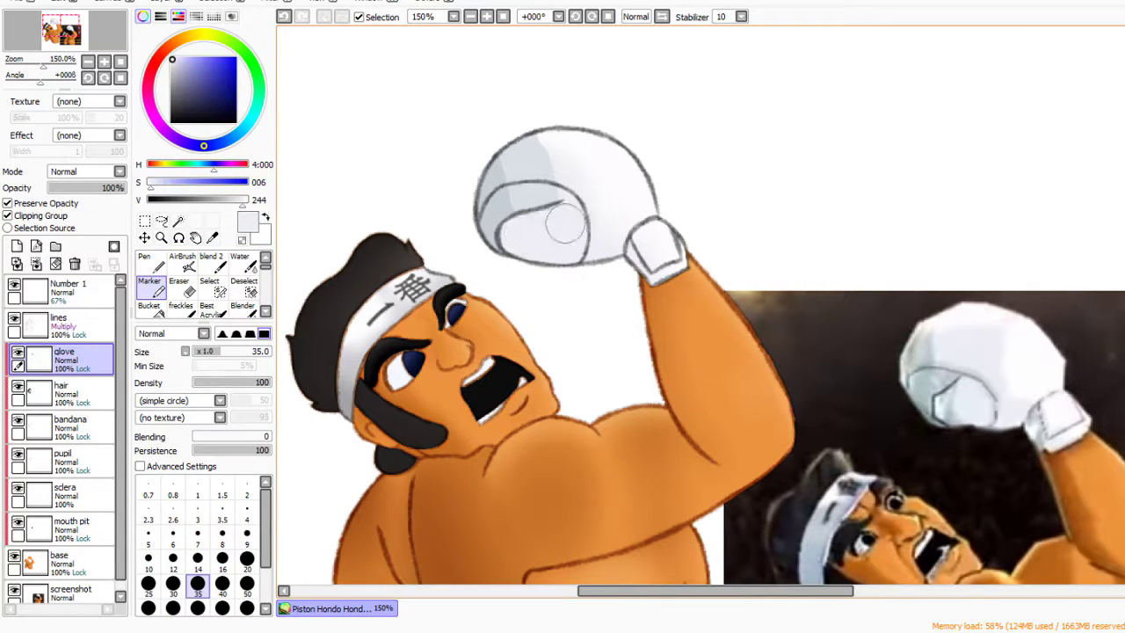
key("b")
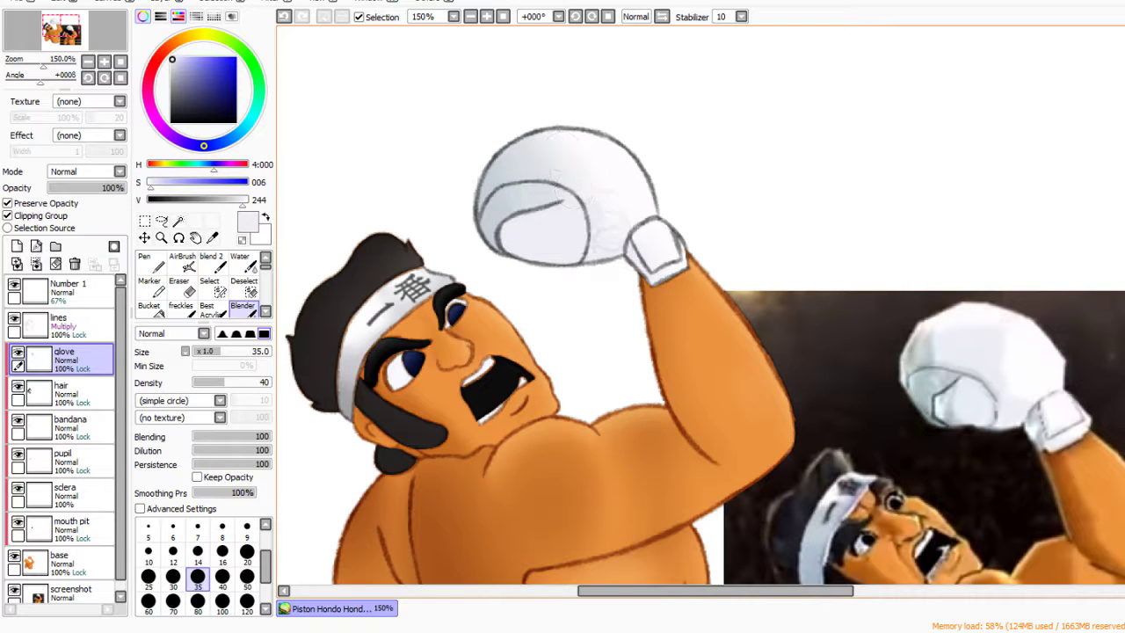
Paint light grey tones over the glove's upper shaded side and thumb area with the size 35 Marker
key("b")
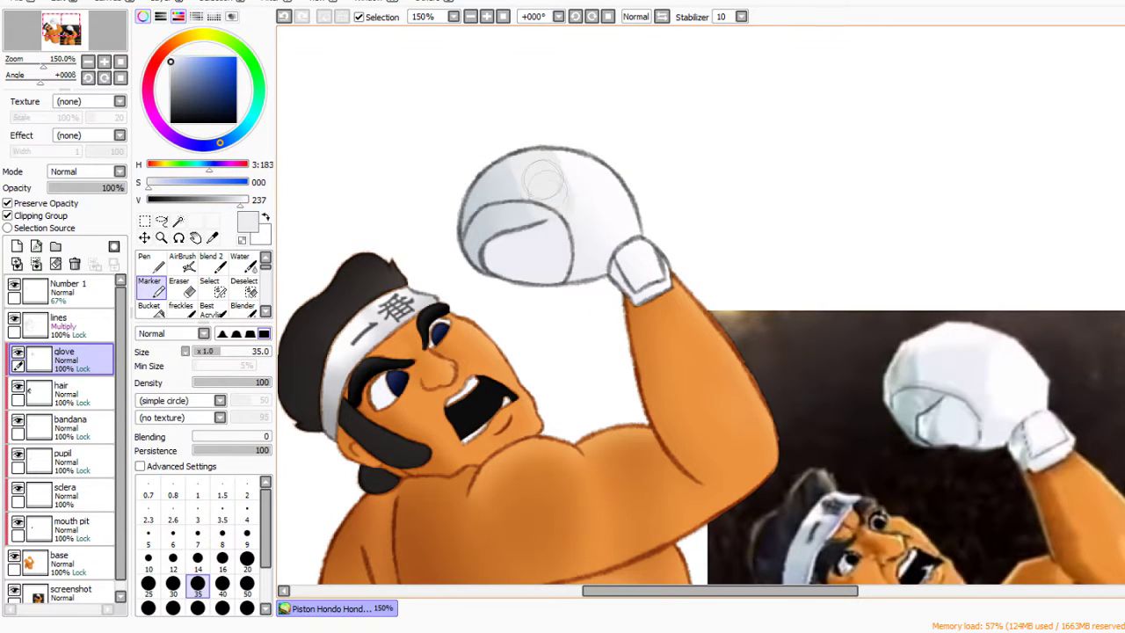
left_click(528, 189, "alt")
mouse_move(528, 198)
left_mouse_down()
mouse_move(506, 227)
mouse_move(475, 226)
left_mouse_up()
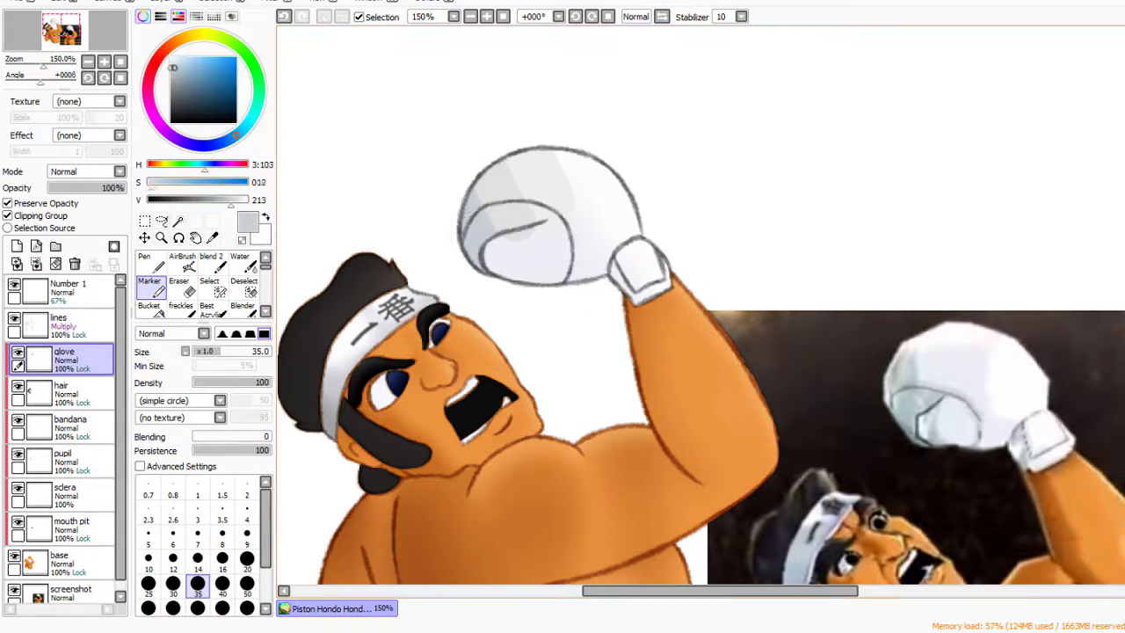
left_click(501, 255, "alt")
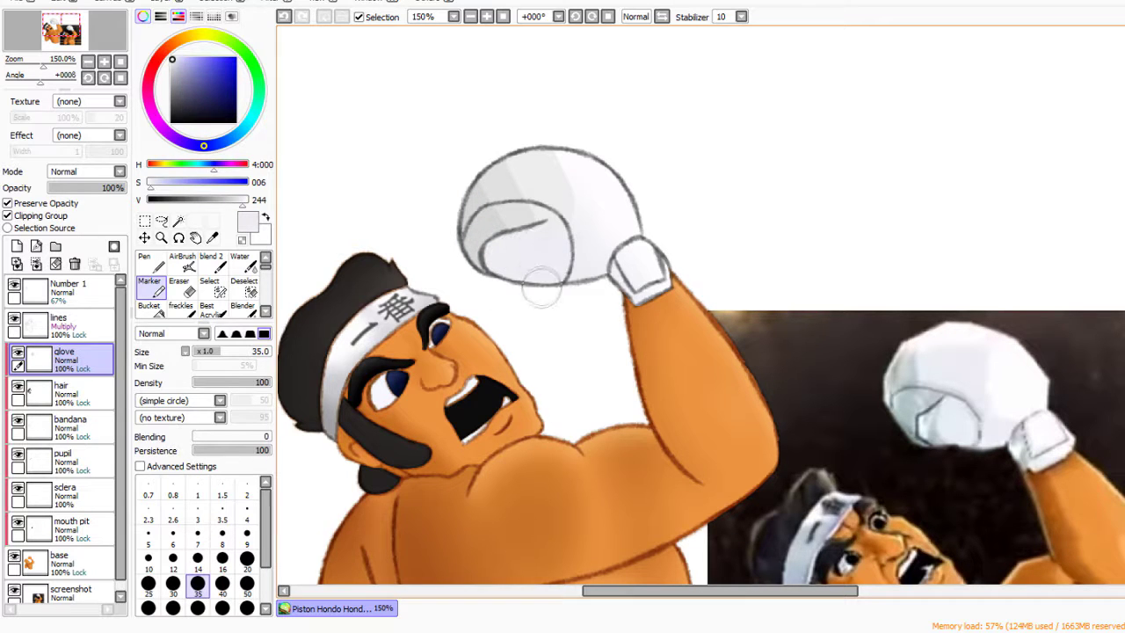
Add light grey to the glove's thumb area with the size 14 Marker and smooth the glove shading with the size 35 Blender
left_click(198, 558)
key("ctrl+plus")
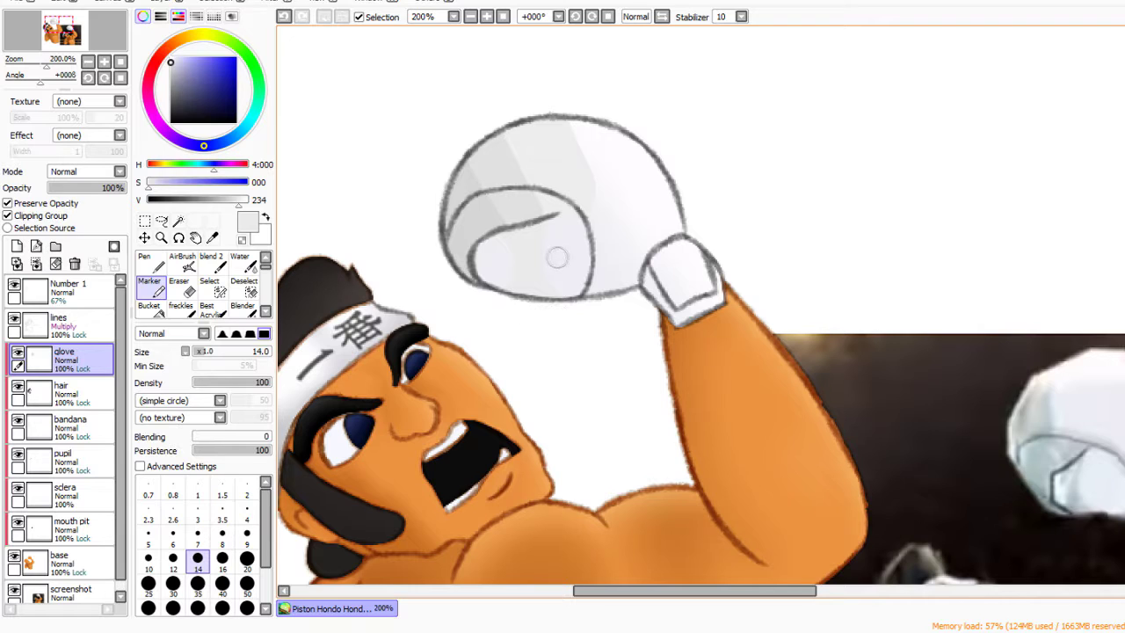
key("b")
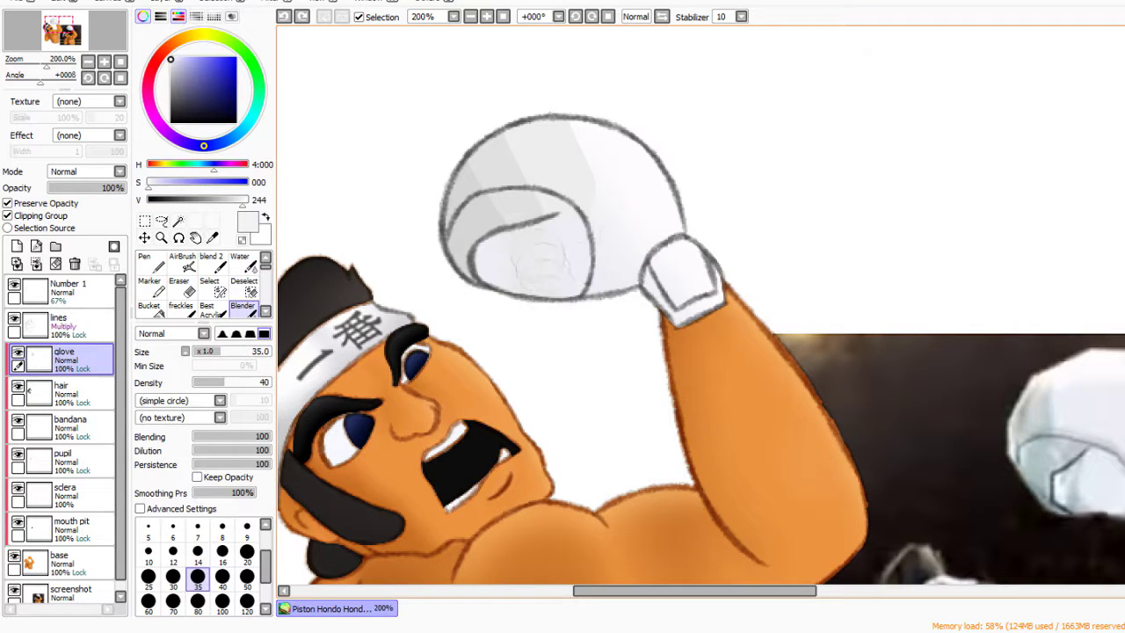
scroll(700, 352, "right", 1)
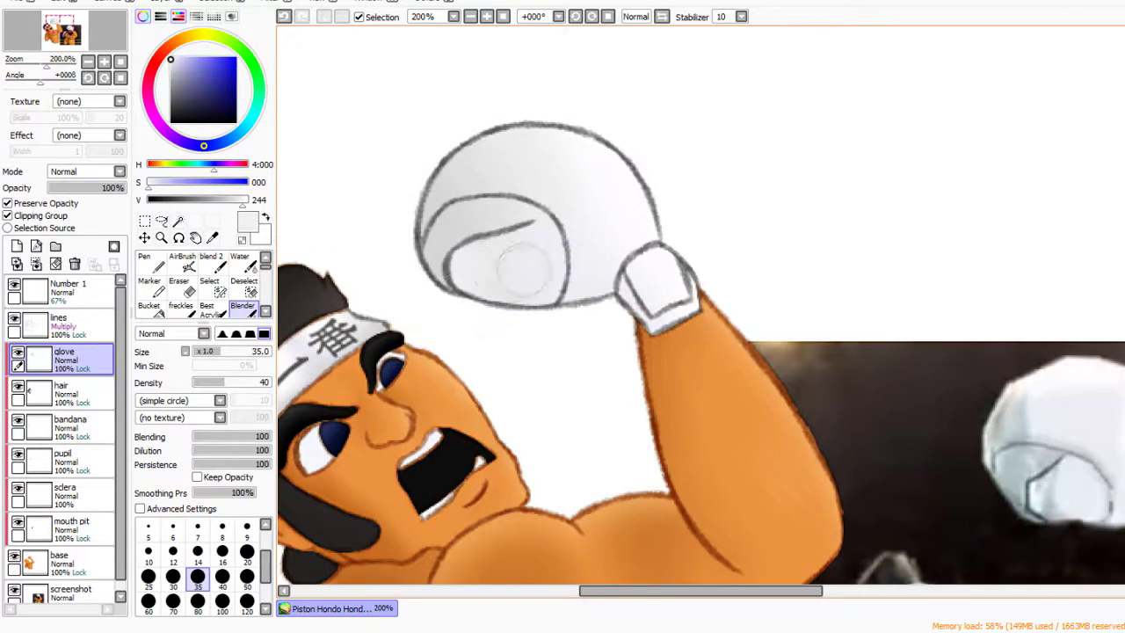
key("m")
key("b")
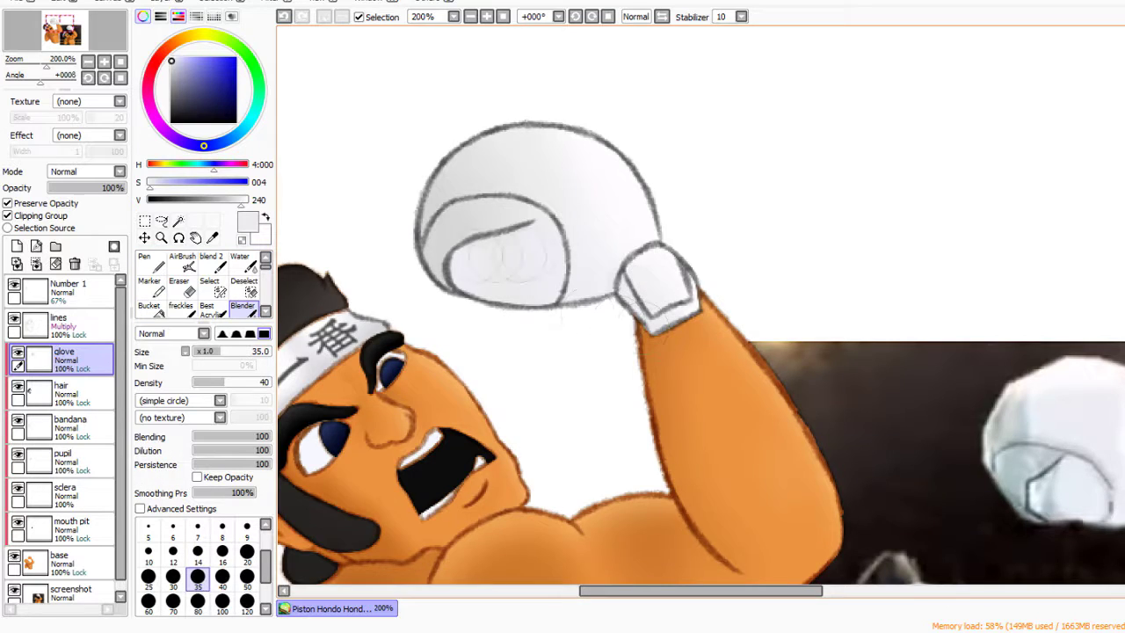
Paint a darker grey shadow above the glove's thumb crease with the size 14 Marker and smooth it with the size 14 Blender
key("ctrl+minus")
key("ctrl+plus")
key("ctrl+plus")
left_click(444, 276, "alt")
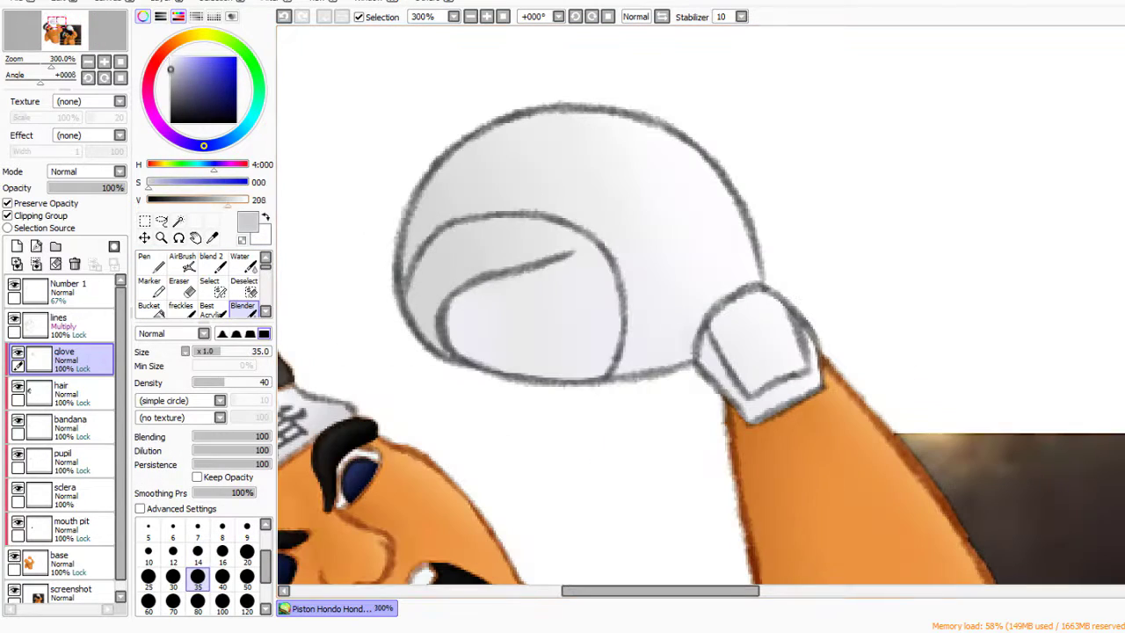
key("m")
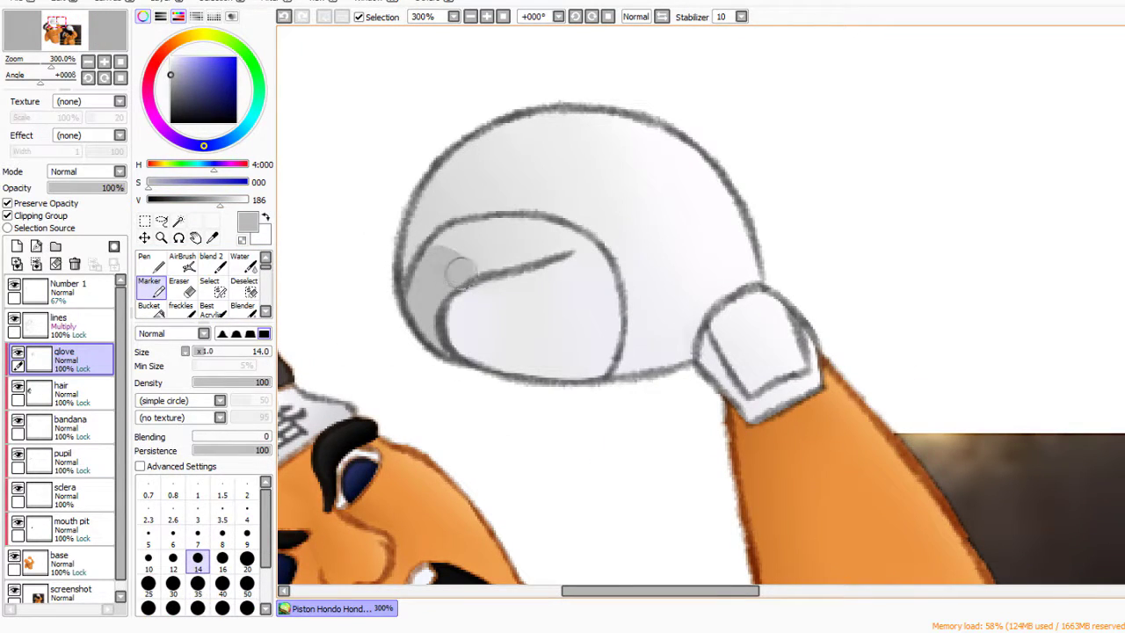
left_click(467, 301, "alt")
key("b")
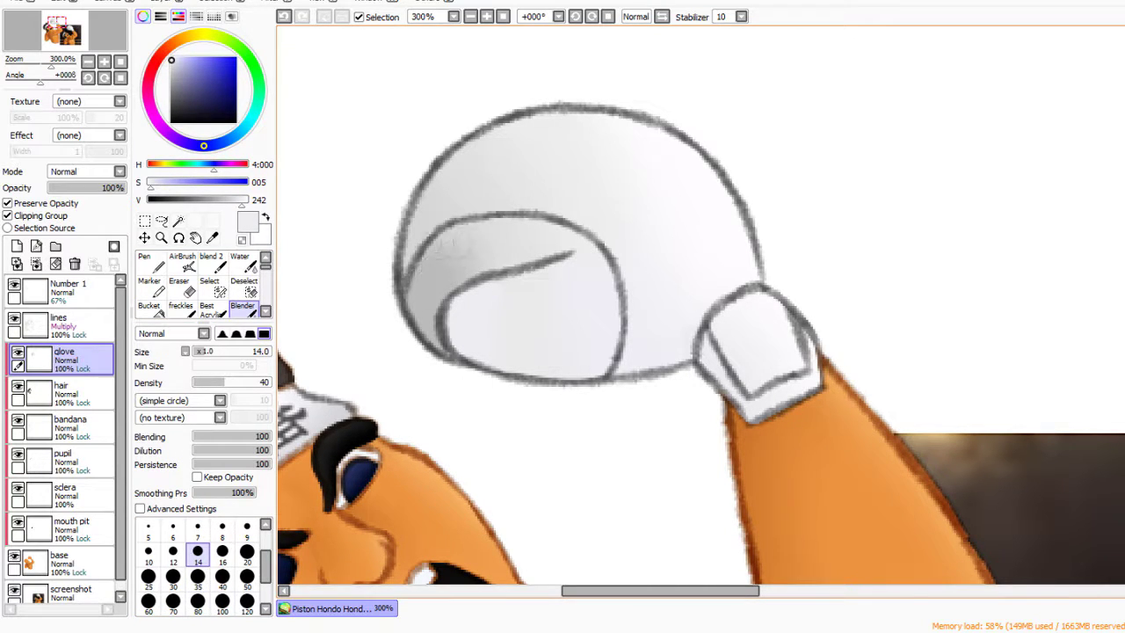
Paint a white highlight inside the glove's thumb with the size 20 Marker and soften it with the size 35 Blender
key("ctrl+minus")
key("ctrl+minus")
key("ctrl+plus")
key("ctrl+plus")
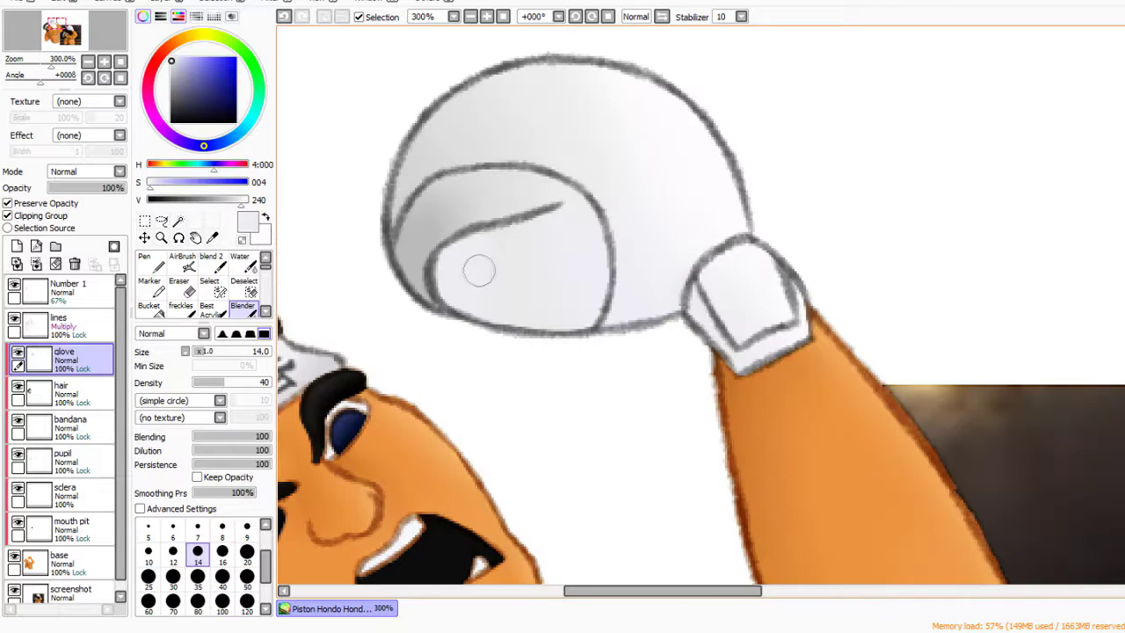
key("m")
left_click_drag(479, 264, 562, 281)
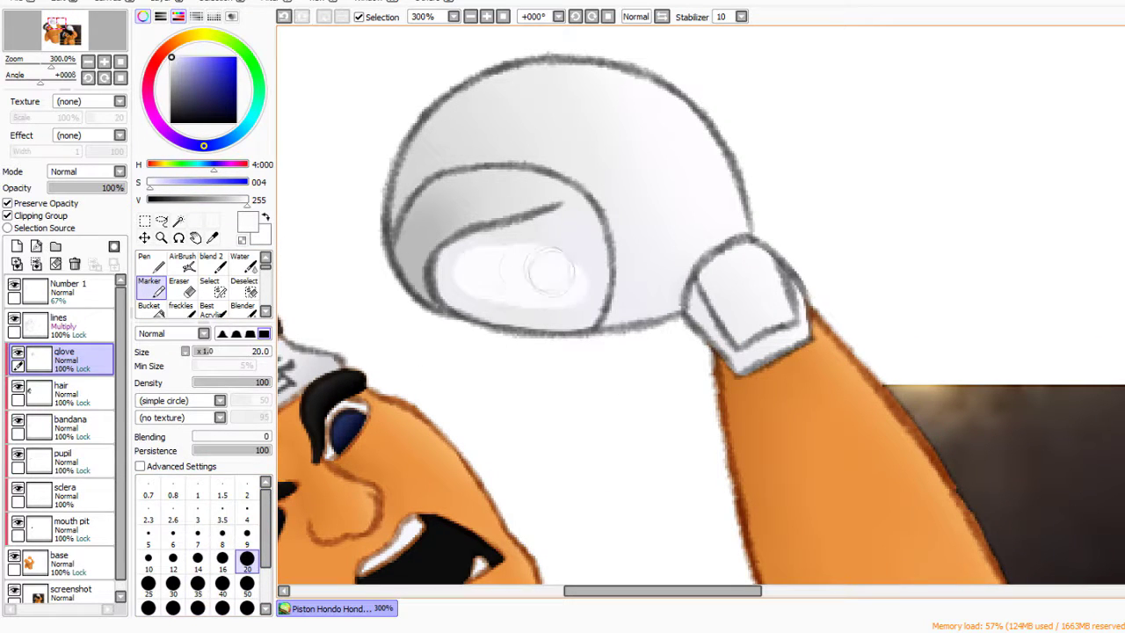
key("b")
key("ctrl+minus")
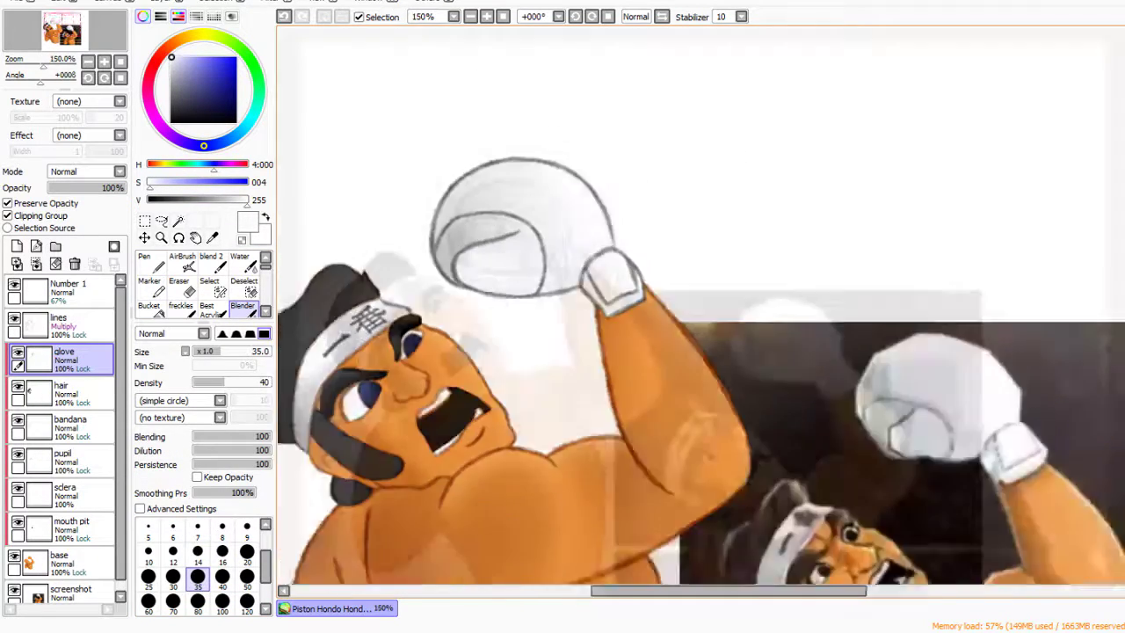
Add a light grey shadow beside the glove's thumb with the size 20 Marker and smooth it with the size 35 Blender
key("m")
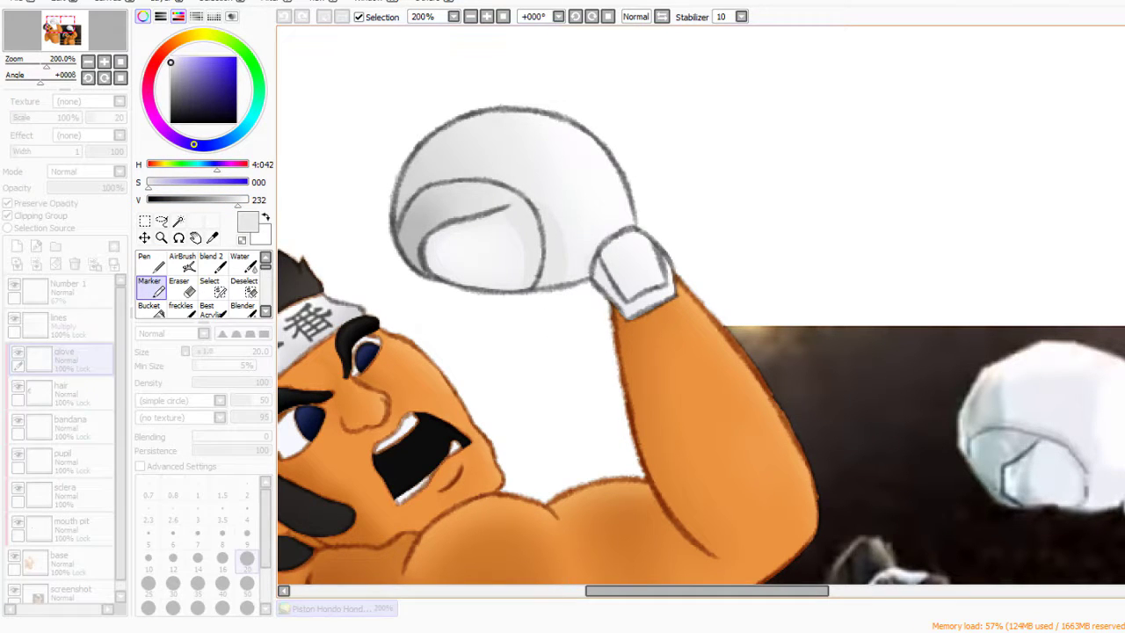
key("b")
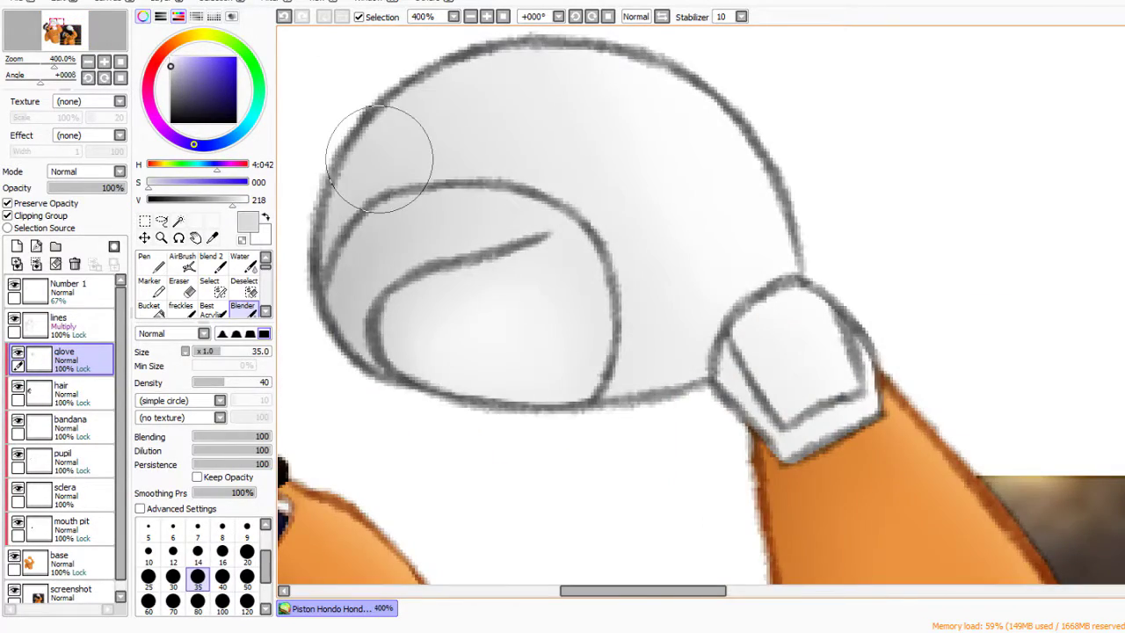
Shade the glove cuff with grey using the size 3 Marker, add a white highlight at size 14, and blend both tones
key("m")
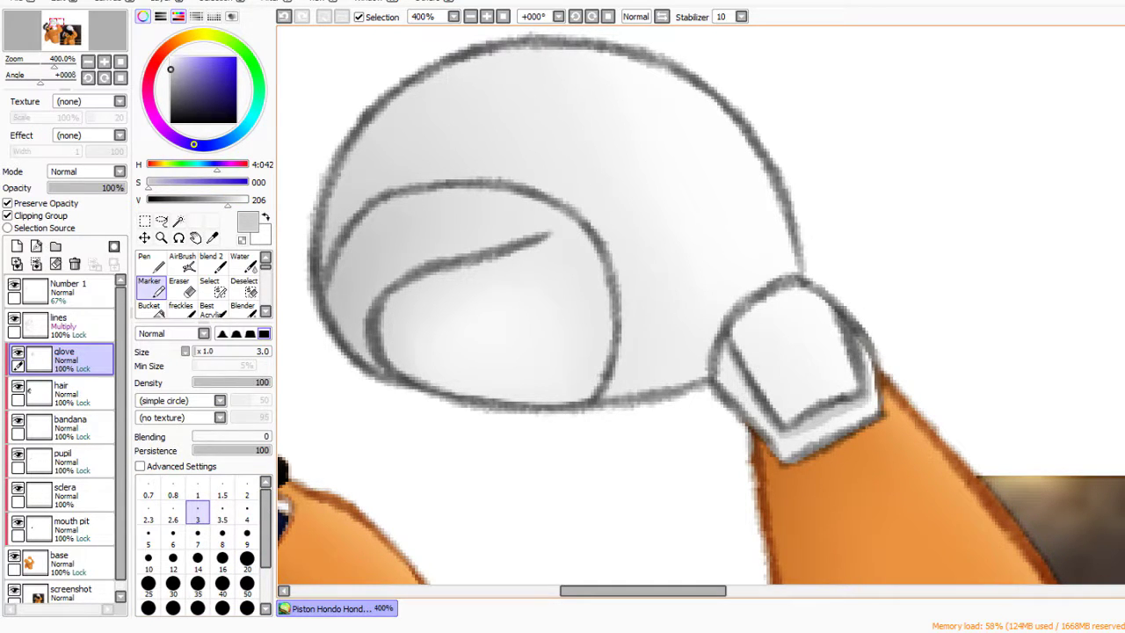
key("b")
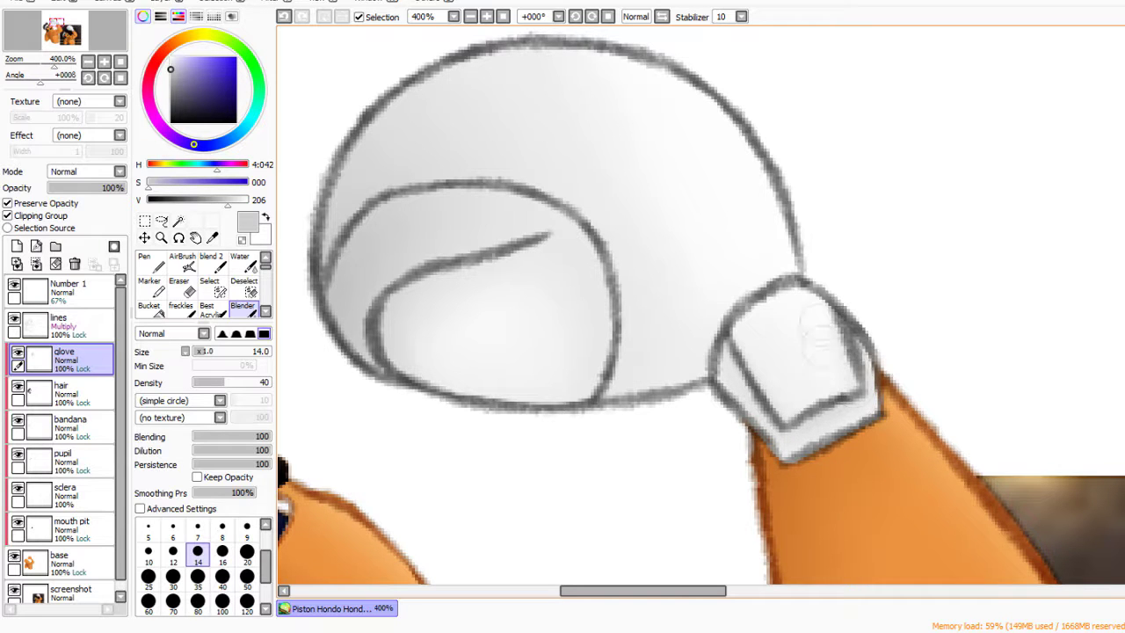
left_click(673, 99, "alt")
key("m")
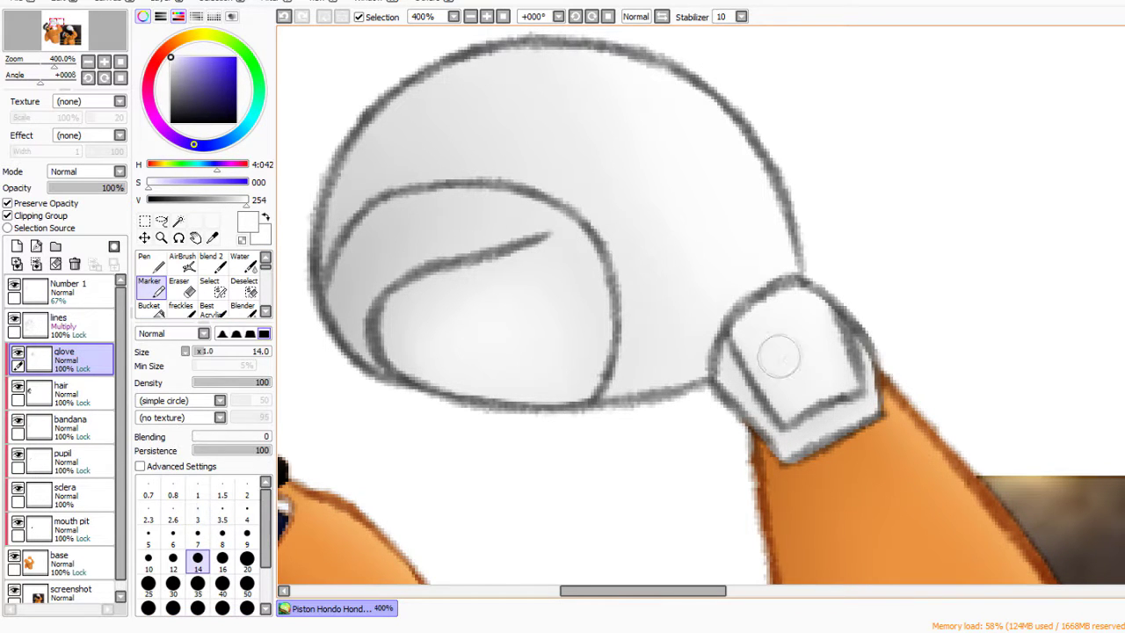
key("b")
scroll(429, 333, "down", 2)
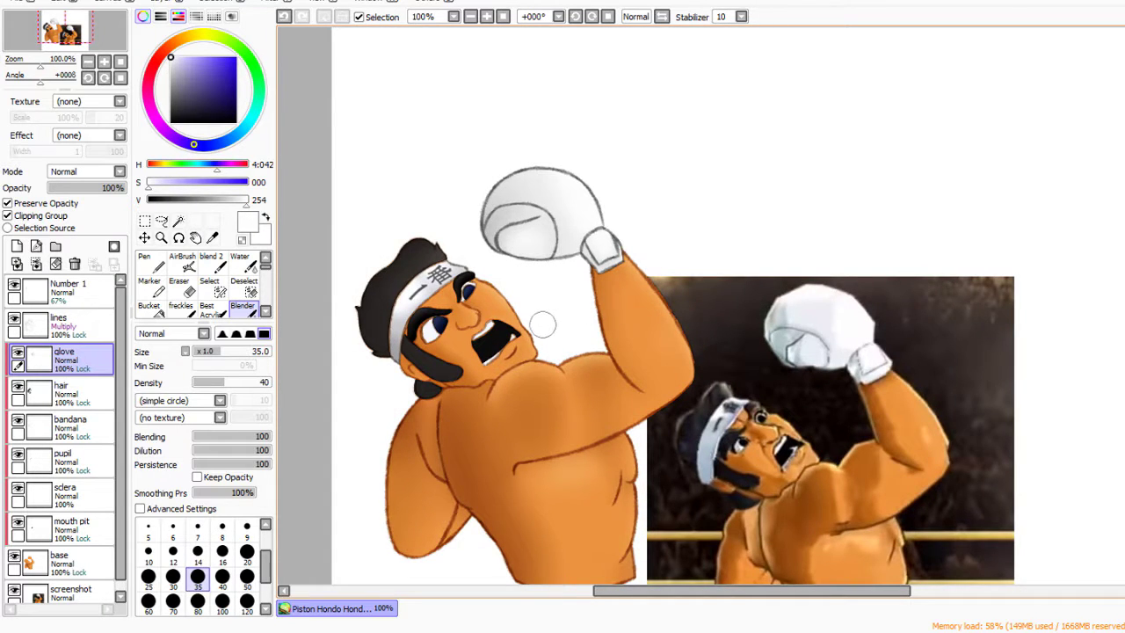
Rework the glove and cuff outline on the lines layer and soften it with the size 35 Blender
scroll(554, 323, "up", 2)
left_click(58, 320)
left_click(209, 286)
mouse_move(615, 263)
left_mouse_down()
mouse_move(694, 167)
mouse_move(527, 158)
mouse_move(492, 87)
mouse_move(492, 172)
left_mouse_up()
left_click(243, 305)
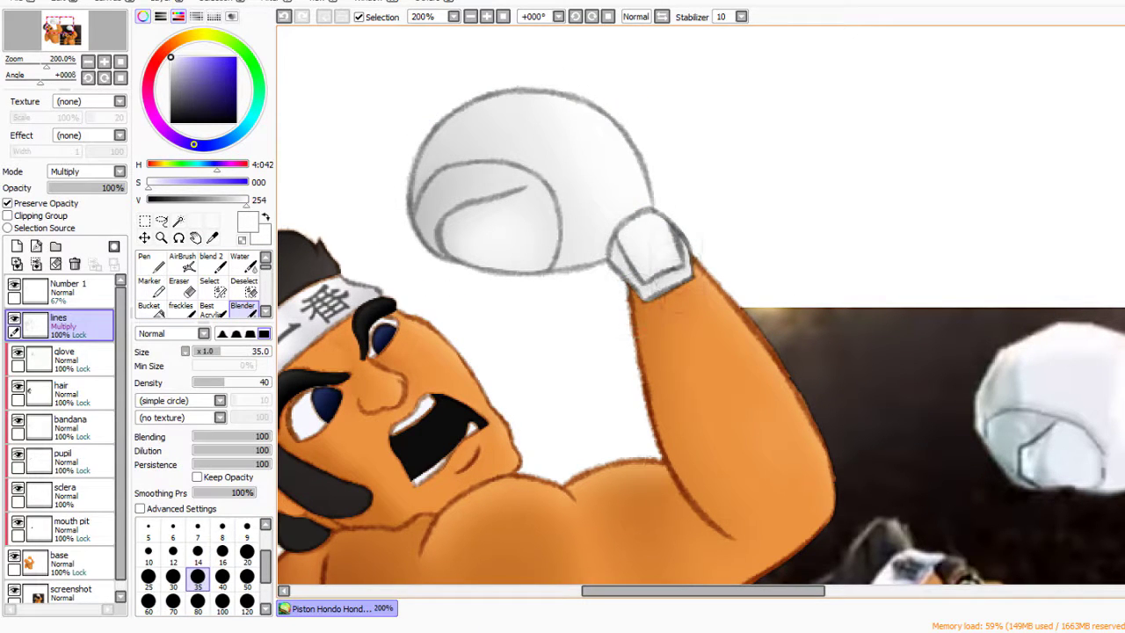
Examine the head, glove and whole figure, comparing the drawing with the reference screenshot
scroll(542, 276, "down", 3)
scroll(466, 296, "up", 4)
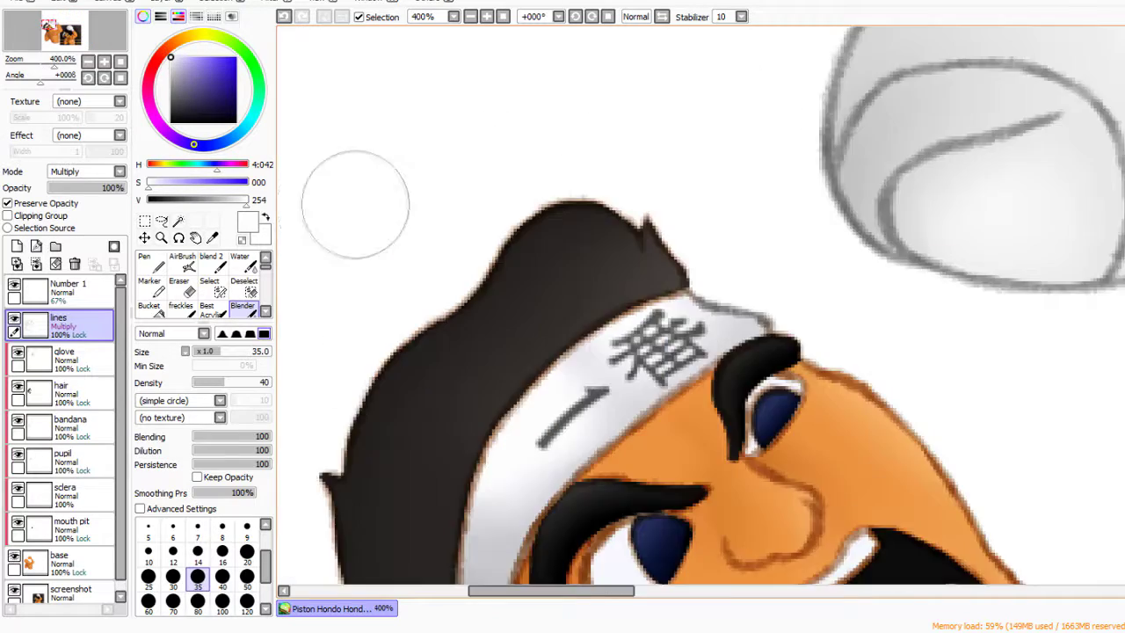
scroll(502, 358, "down", 4)
scroll(472, 457, "up", 2)
scroll(488, 296, "down", 2)
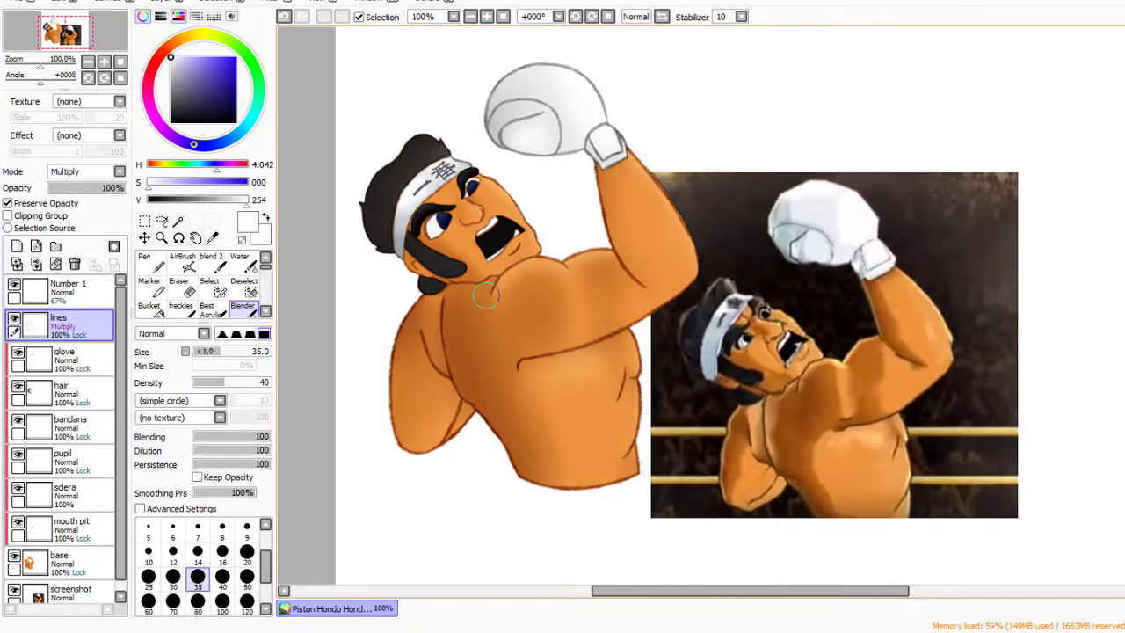
scroll(515, 389, "up", 1)
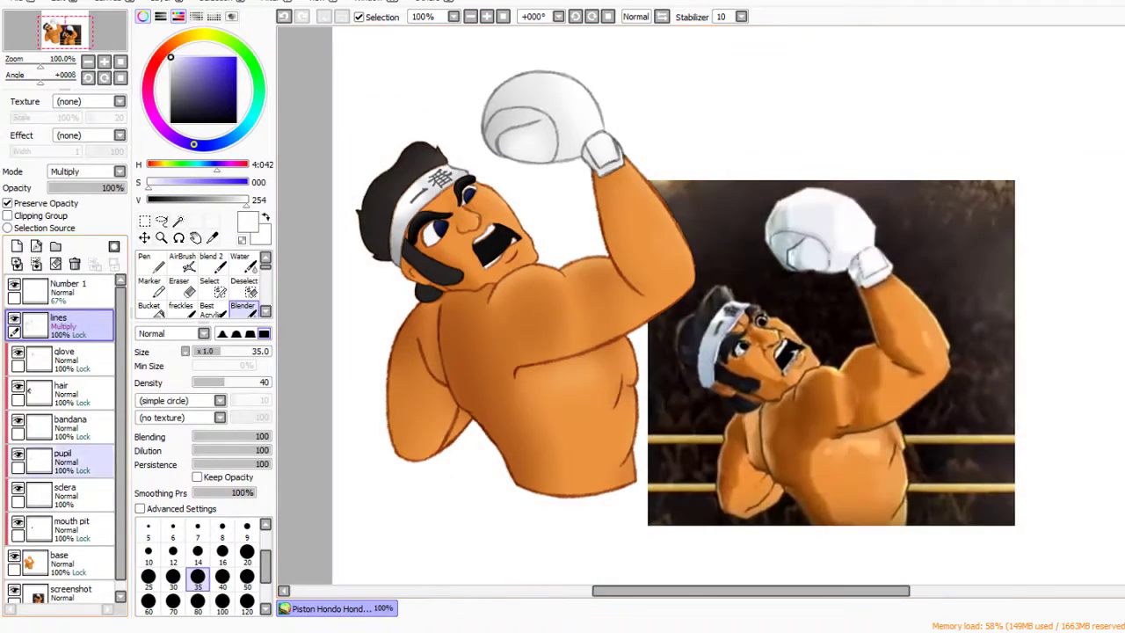
scroll(62, 439, "down", 1)
scroll(515, 389, "up", 1)
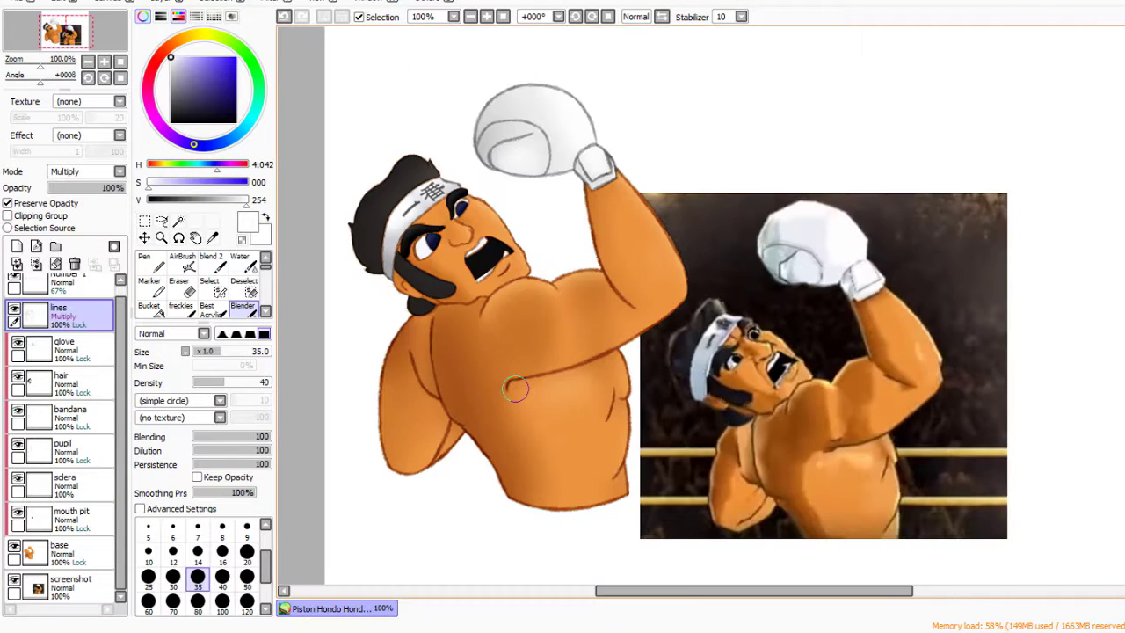
Paint a sampled brownish-orange shadow along the raised arm's crease on the base layer and smooth it with the size 35 Blender
left_click(465, 367, "alt")
left_click(62, 553)
left_click(149, 286)
scroll(629, 185, "up", 2)
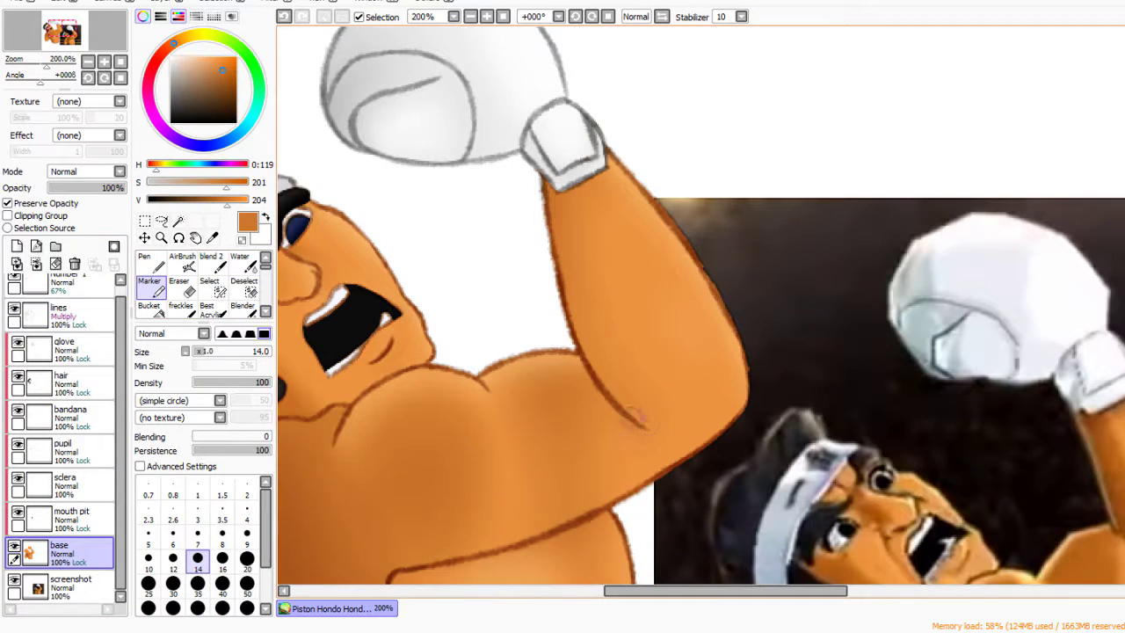
left_click_drag(642, 423, 563, 168)
key("b")
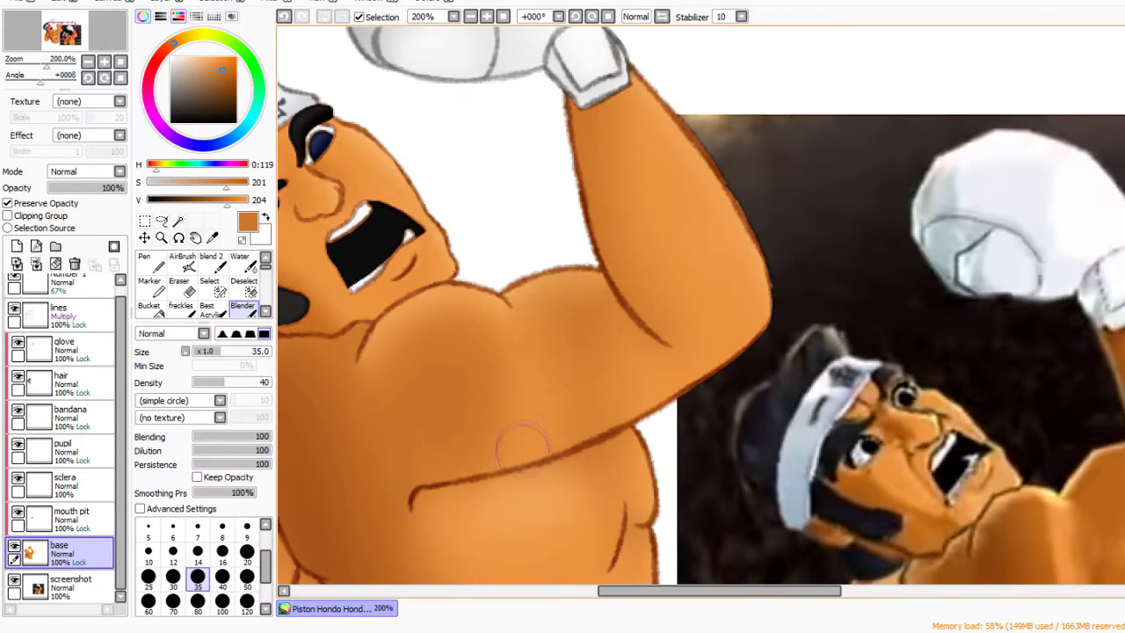
Delete the screenshot reference layer and crop the canvas around the character
scroll(536, 413, "down", 3)
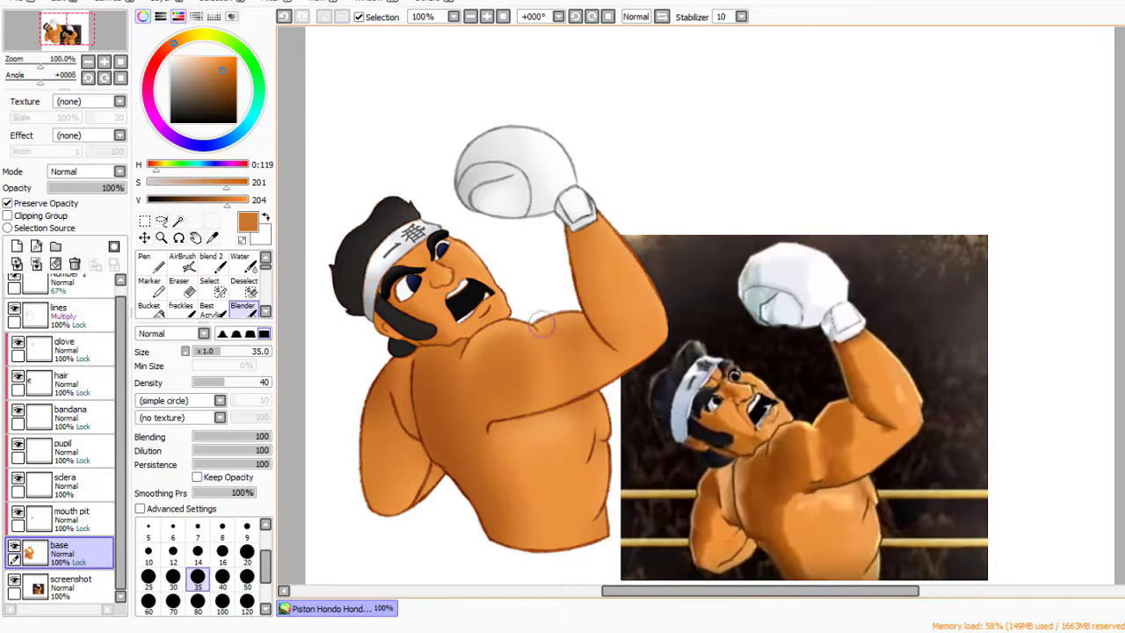
scroll(541, 327, "down", 1)
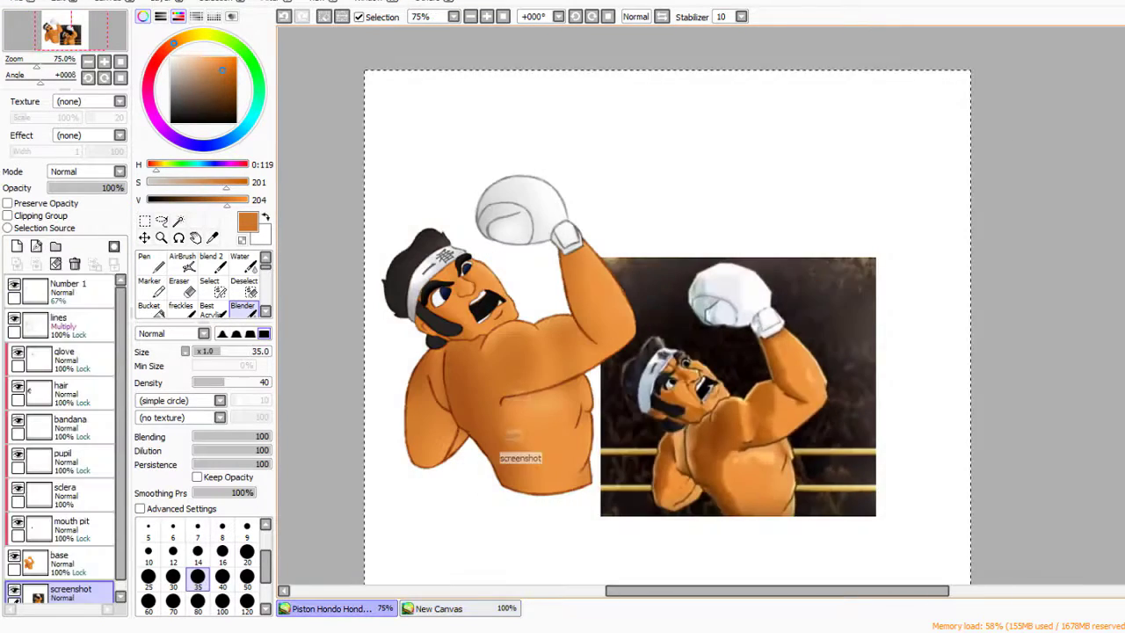
key("Delete")
key("ctrl+t")
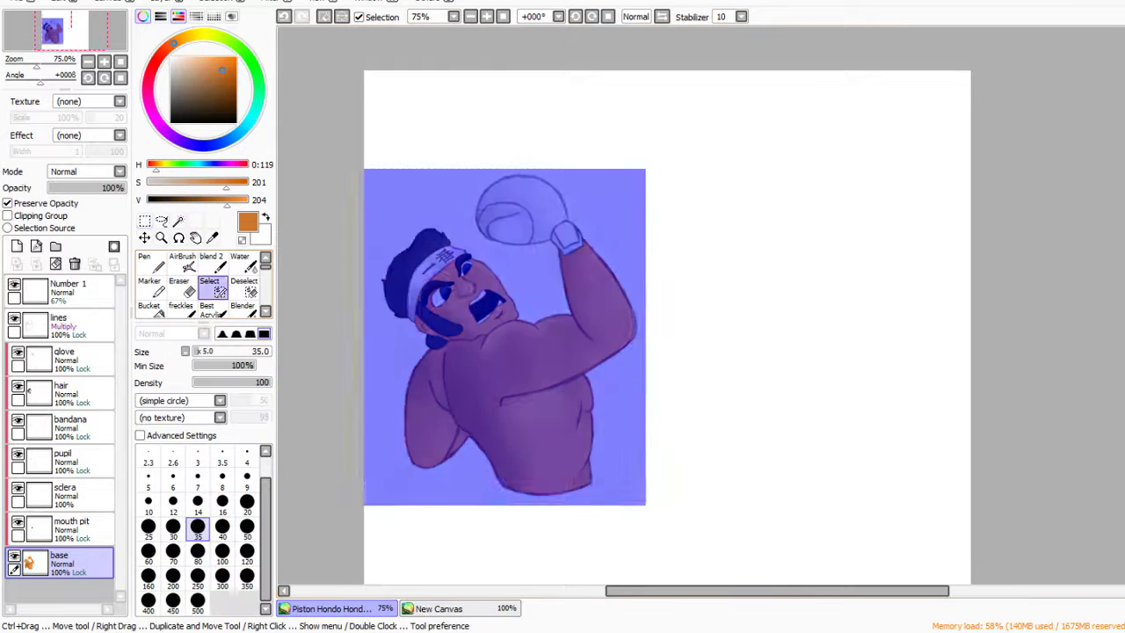
scroll(647, 344, "up", 1)
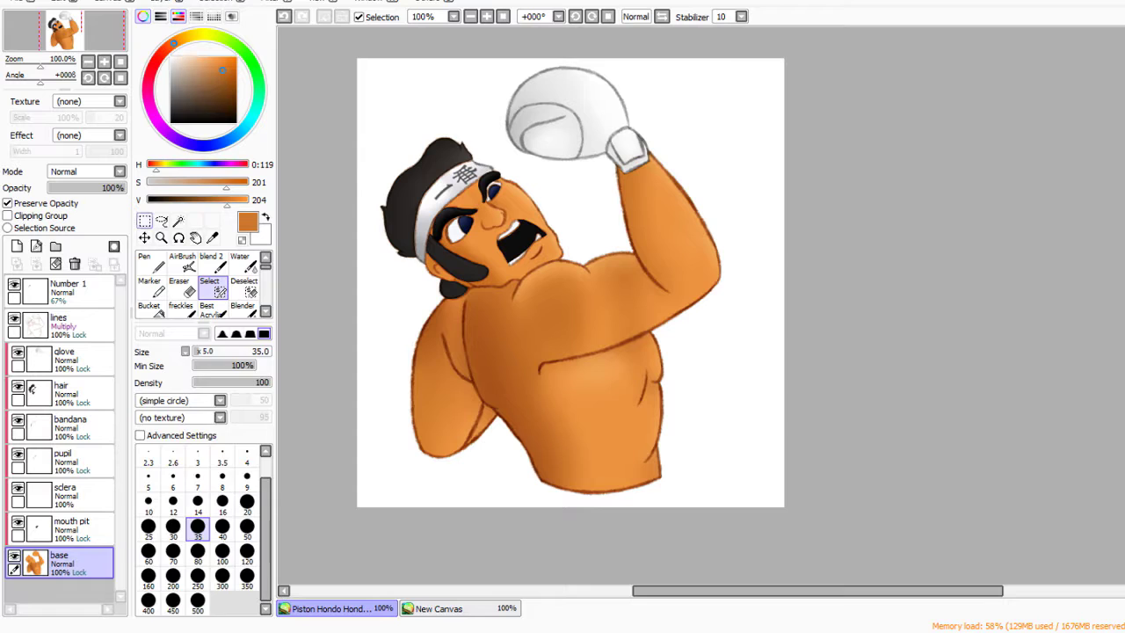
key("ctrl+t")
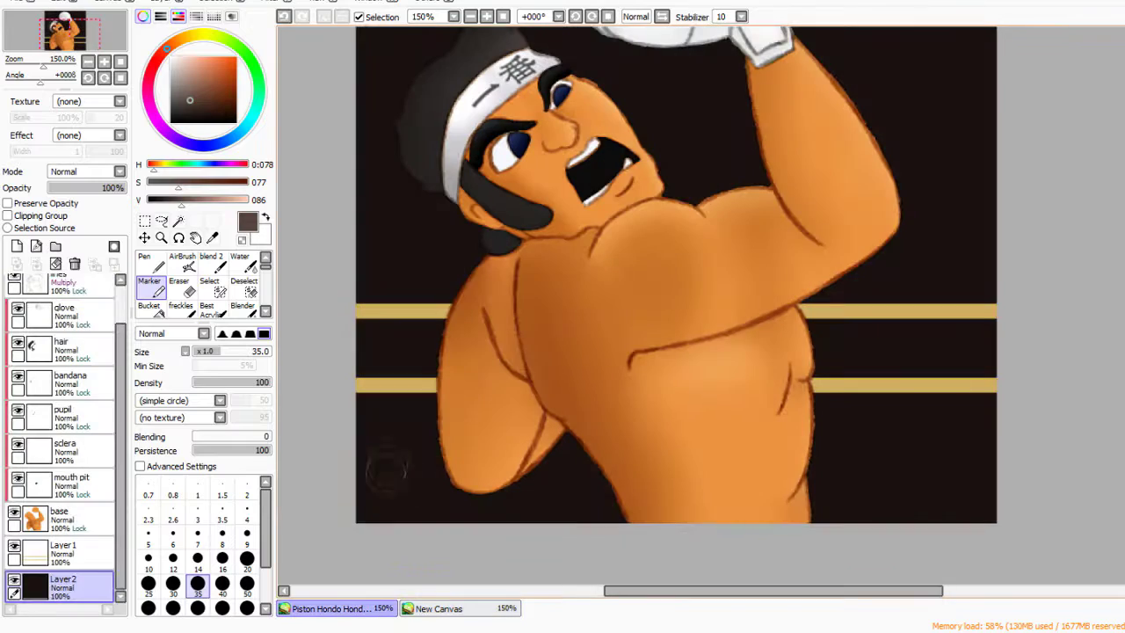
Scatter brownish-grey crowd dots across the dark background on a layer beneath the ropes with the size 35 Marker
left_click(387, 486)
left_click(431, 466)
left_click(385, 429)
left_click(477, 506)
left_click(427, 405)
left_click(379, 361)
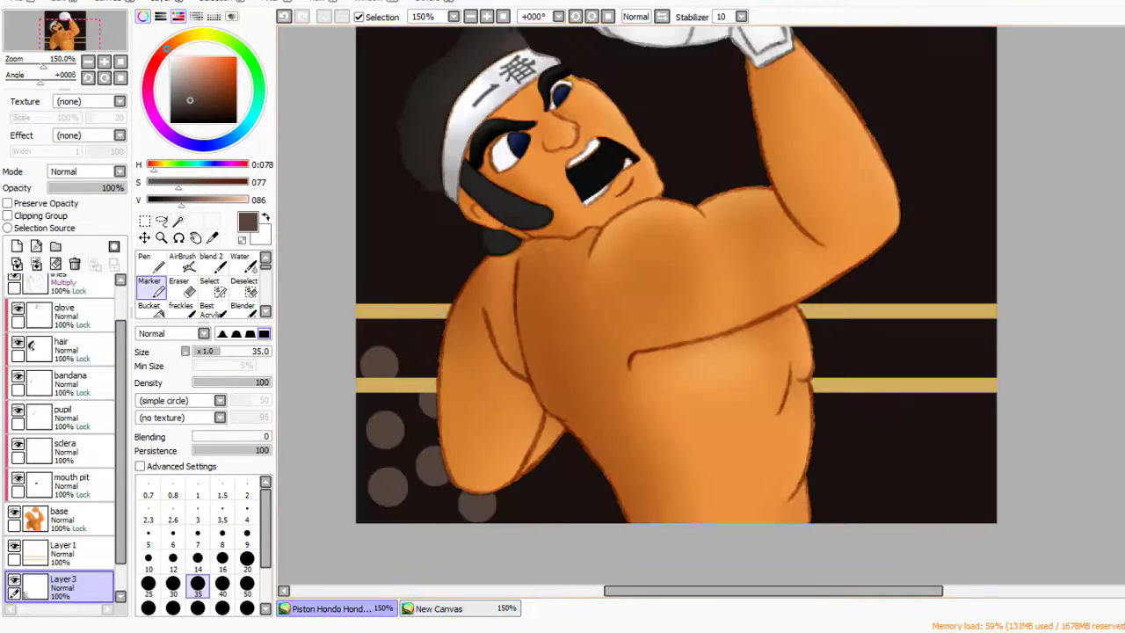
left_click(558, 484)
left_click(908, 486)
left_click(869, 427)
left_click(947, 430)
left_click(851, 481)
left_click(848, 340)
left_click(982, 359)
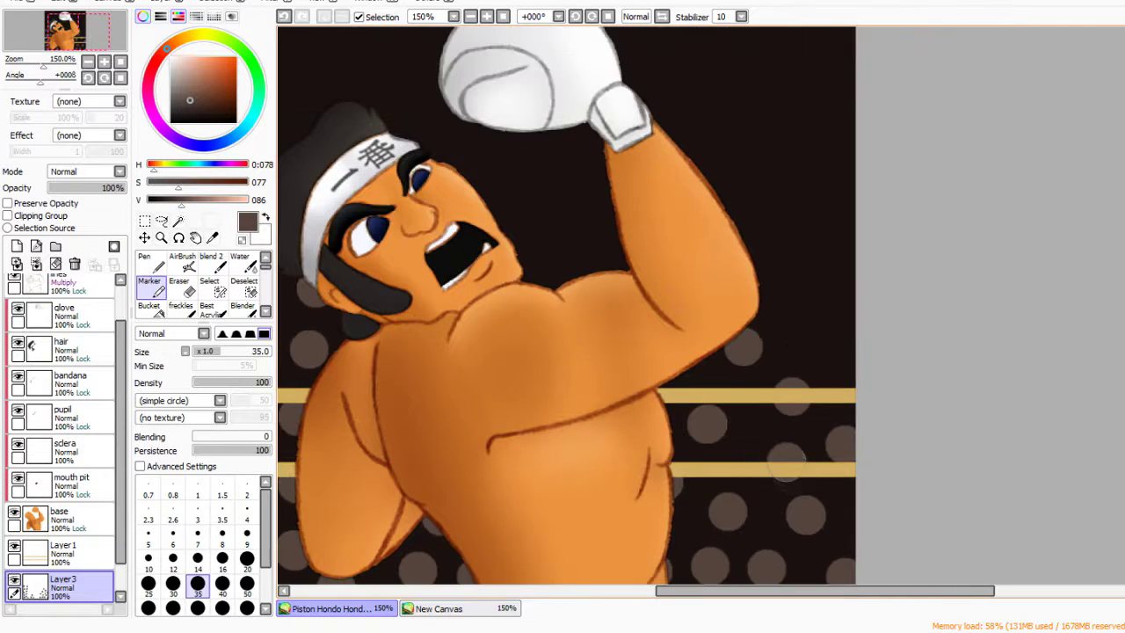
Lower the dot layer's opacity to 28% and fade the dots with a clipped dark gradient layer at about 40% opacity
key("ctrl+minus")
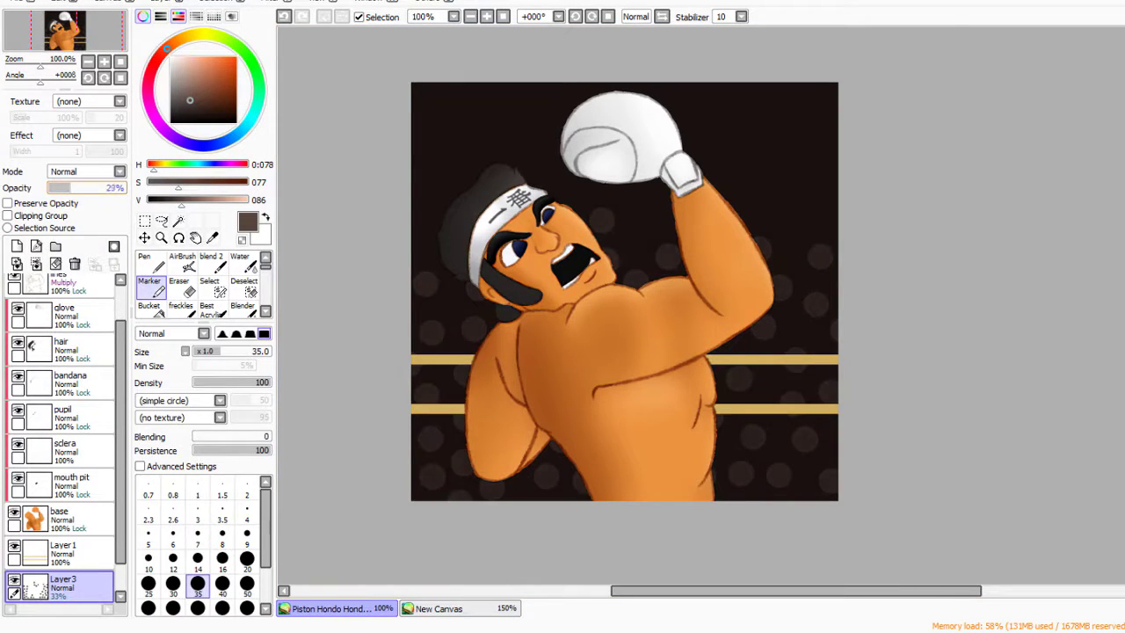
key("m")
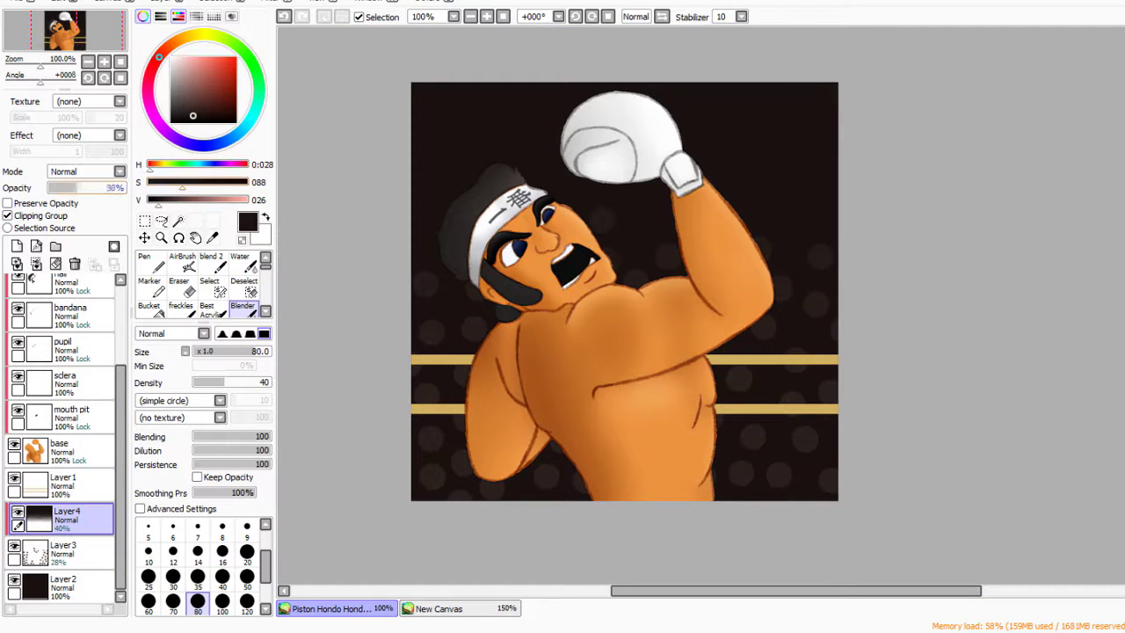
Set the dark gradient layer's opacity to 70% and the crowd-dot layer's opacity to 26%
left_click(63, 552)
left_click(63, 518)
scroll(456, 407, "down", 2)
scroll(456, 406, "up", 1)
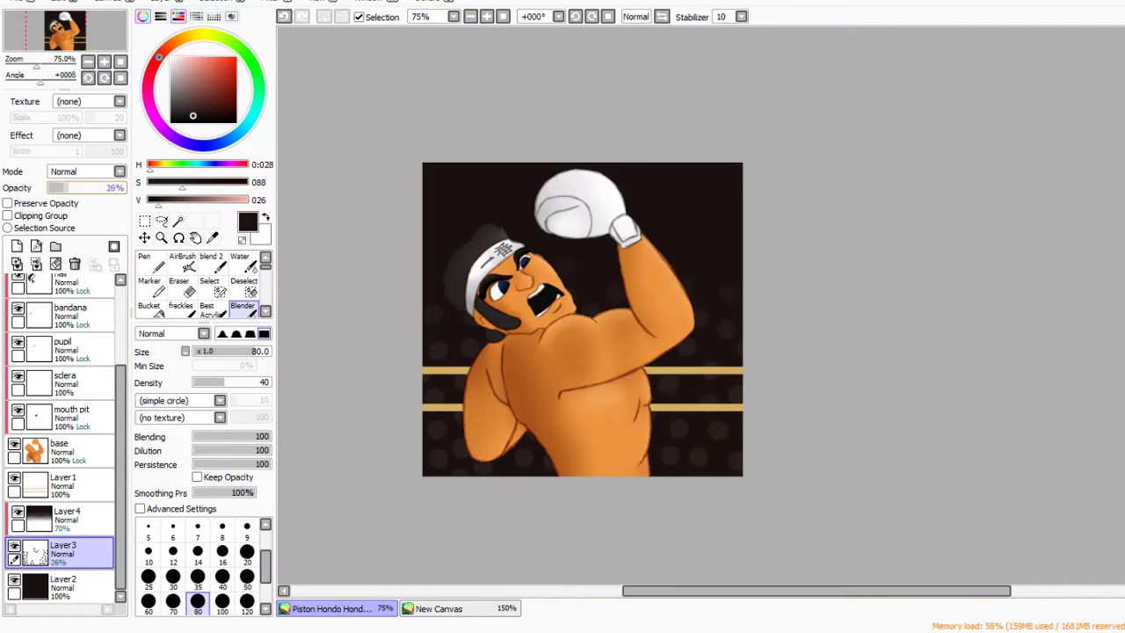
scroll(582, 460, "up", 1)
Shade both ropes on Layer1 with lighter upper bands and darker lower bands, smoothing them with the size 35 Blender
left_click(439, 608)
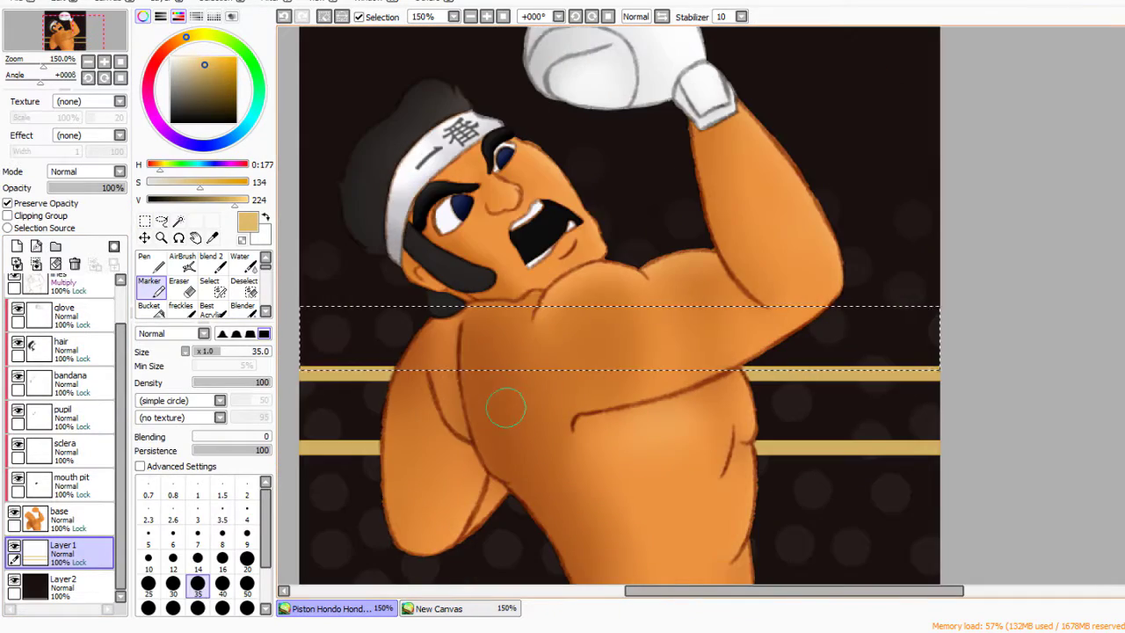
scroll(507, 407, "up", 1)
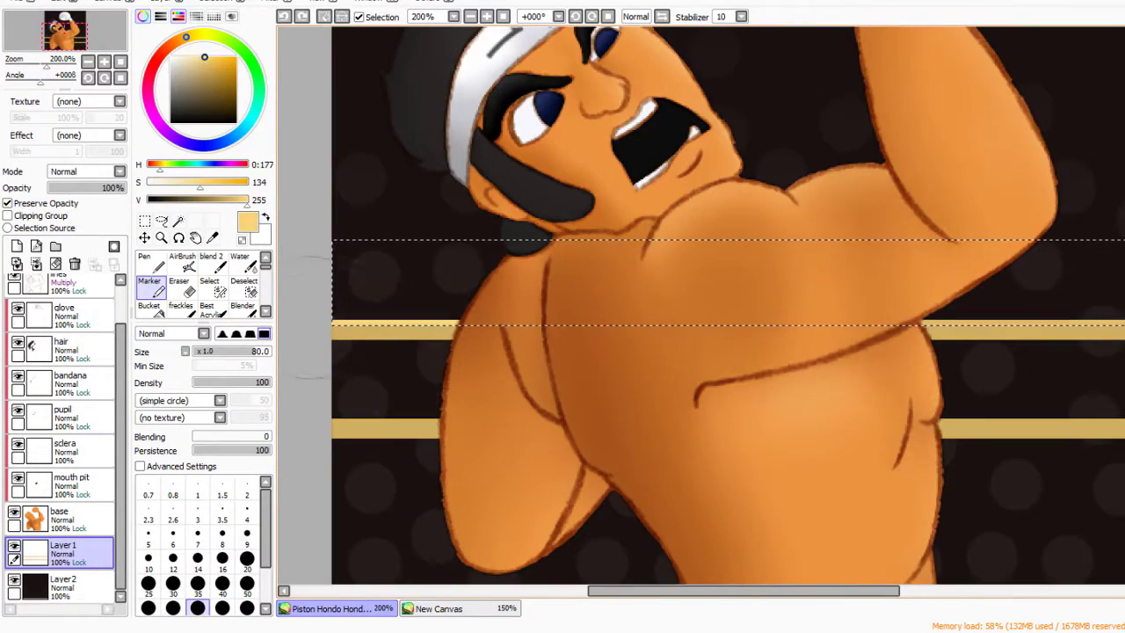
key("ctrl")
scroll(700, 310, "right", 3)
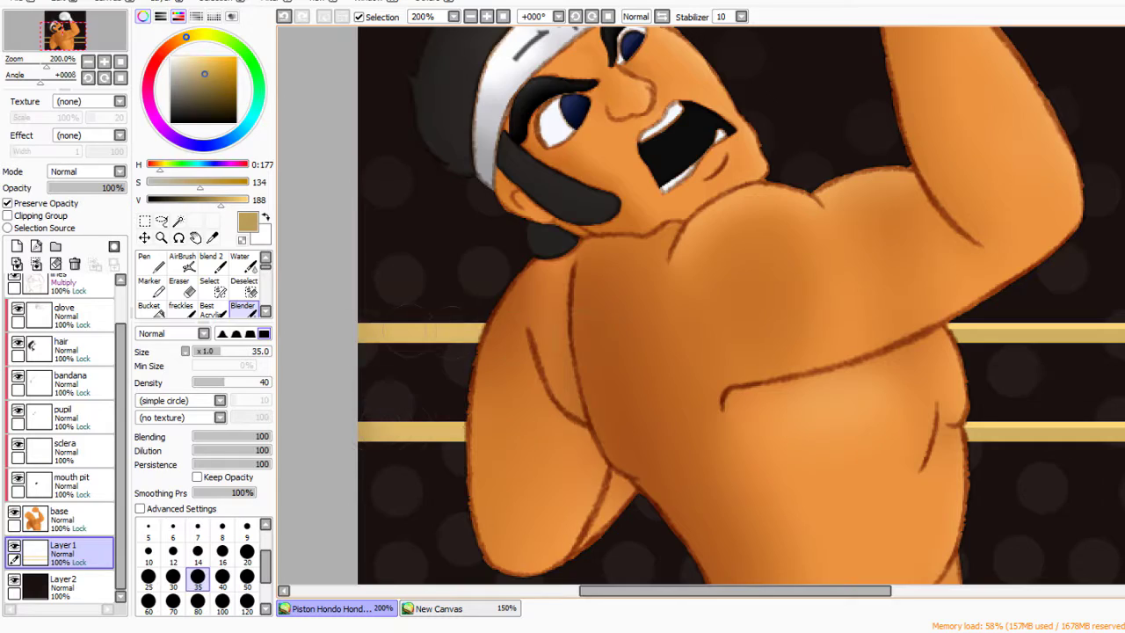
scroll(701, 311, "right", 5)
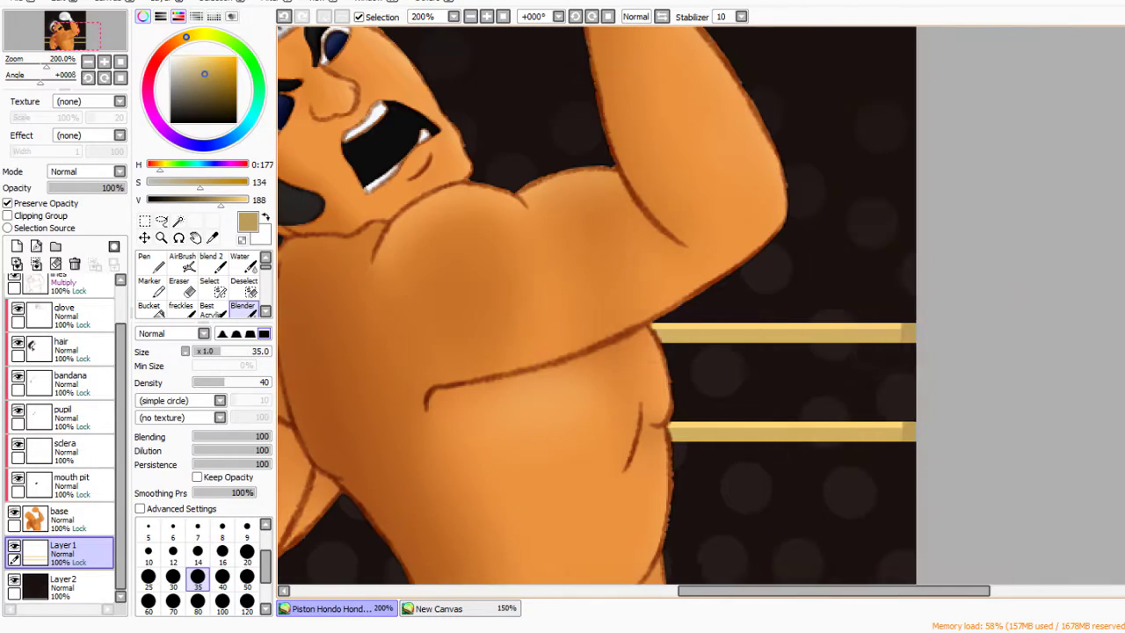
scroll(700, 310, "down", 1)
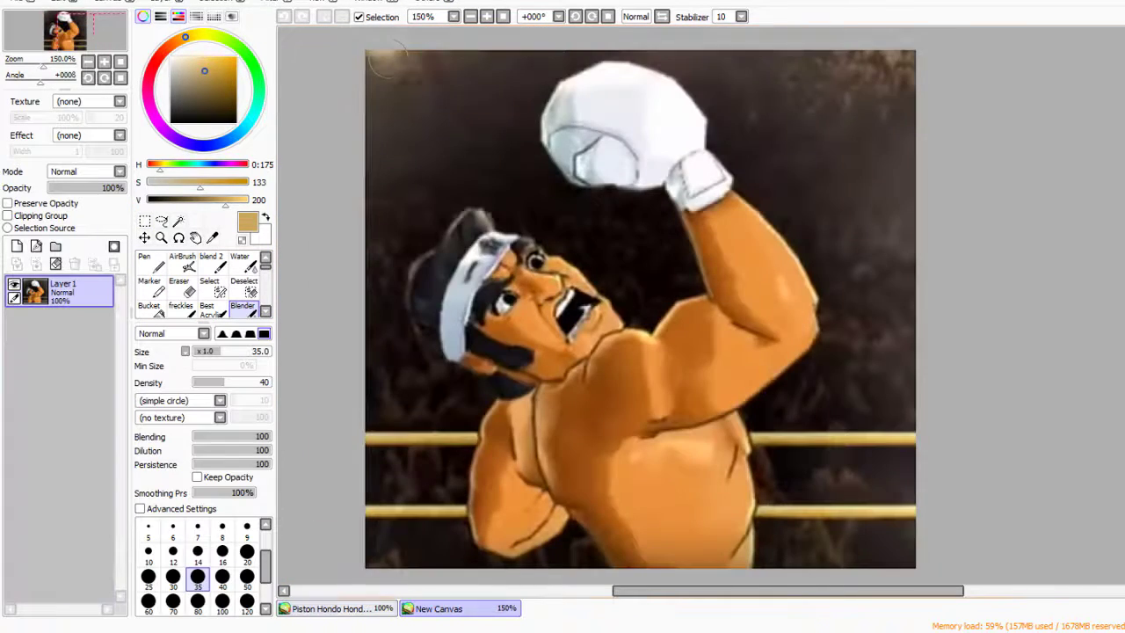
Add a pale yellow layer at 35% opacity with a large erased circle around the character, softening its edge with the size 80 Blender
left_click(809, 295, "alt")
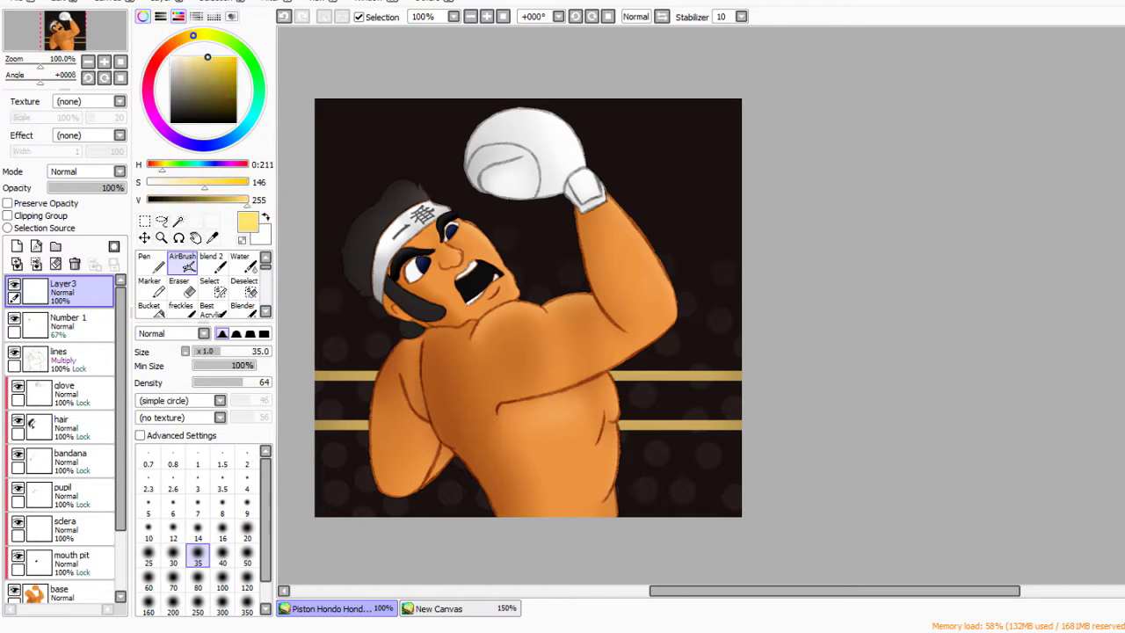
key("e")
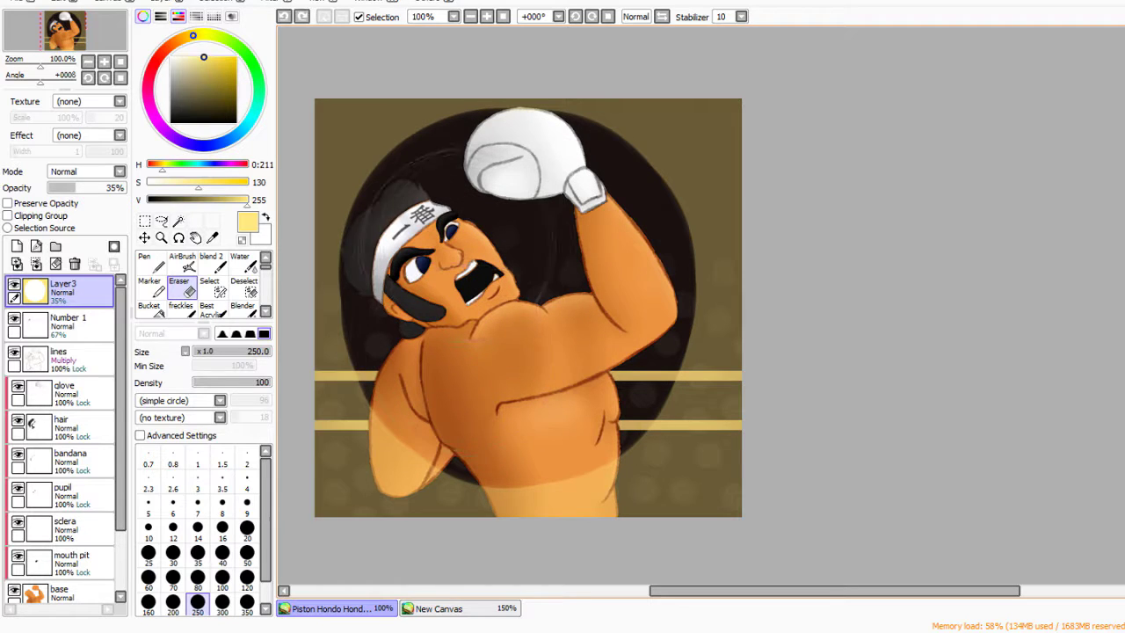
key("b")
mouse_move(351, 405)
left_mouse_down()
mouse_move(528, 104)
mouse_move(701, 334)
mouse_move(668, 413)
left_mouse_up()
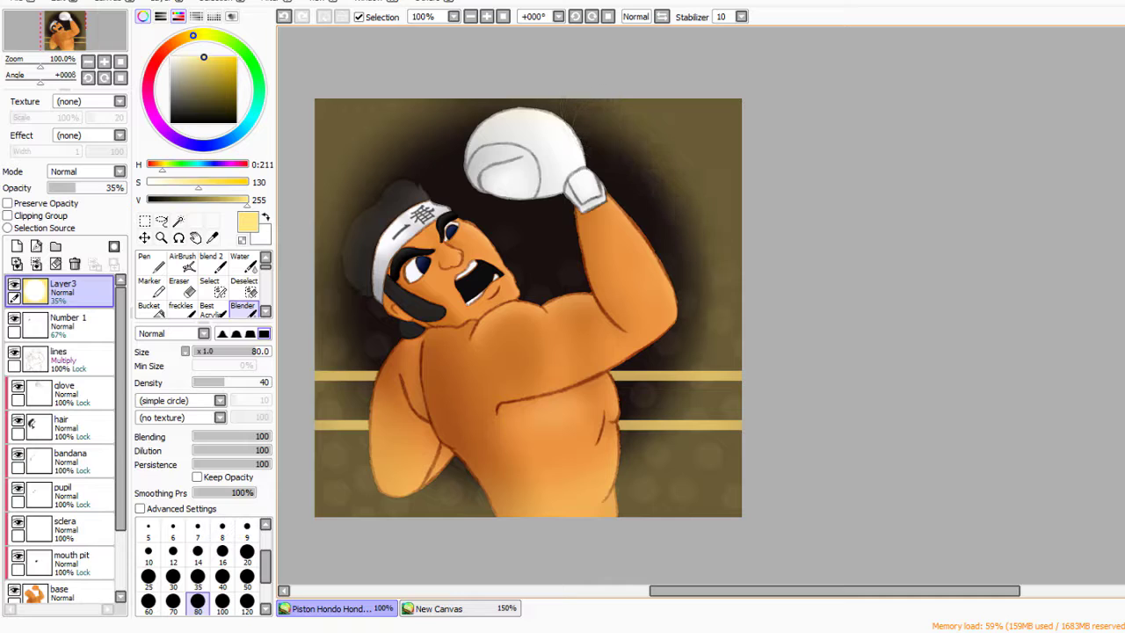
Rework the yellow glow around the canvas edges with the size 250 AirBrush and set its layer to Screen at 26% opacity
key("ctrl+t")
mouse_move(769, 324)
left_mouse_down()
mouse_move(783, 323)
mouse_move(787, 360)
left_mouse_up()
key("Return")
left_click(197, 612)
mouse_move(738, 493)
left_mouse_down()
mouse_move(716, 452)
mouse_move(703, 189)
mouse_move(717, 171)
left_mouse_up()
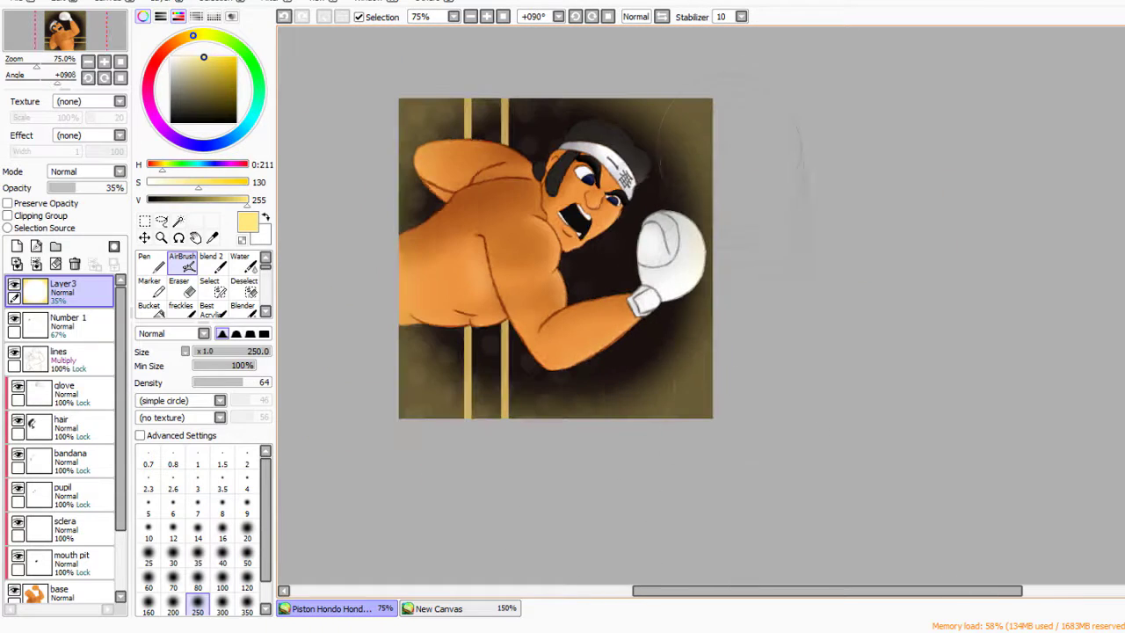
key("Home")
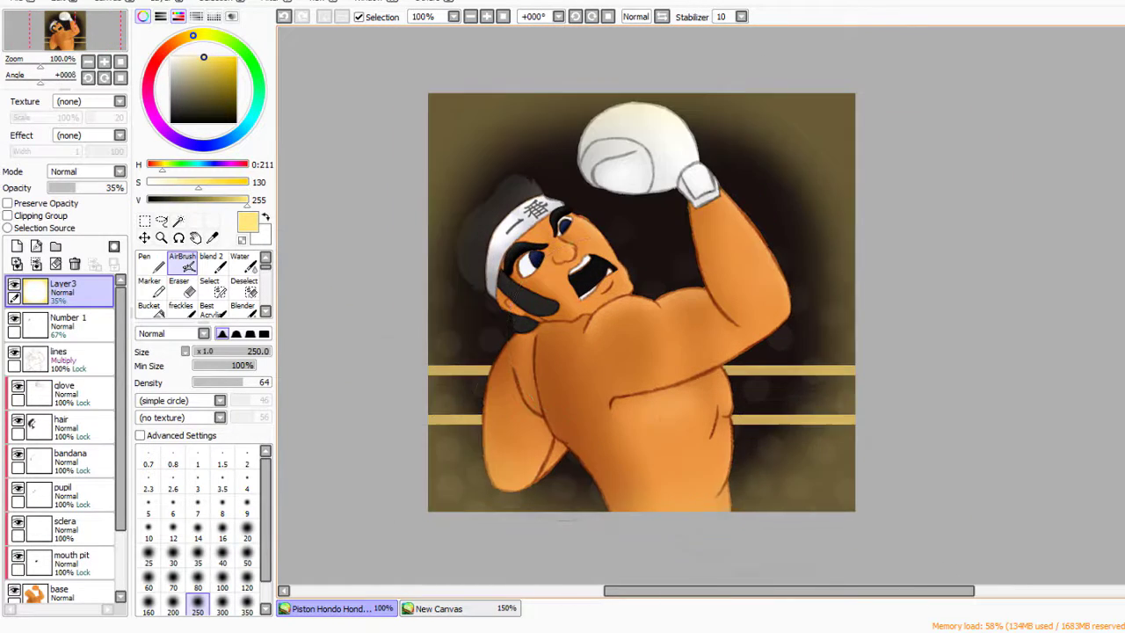
left_click_drag(458, 402, 384, 402)
On a new layer beneath the glow, paint pale yellow highlights along the torso, raised arm, glove, face and shoulder with the size 35 Marker
key("ctrl+shift+n")
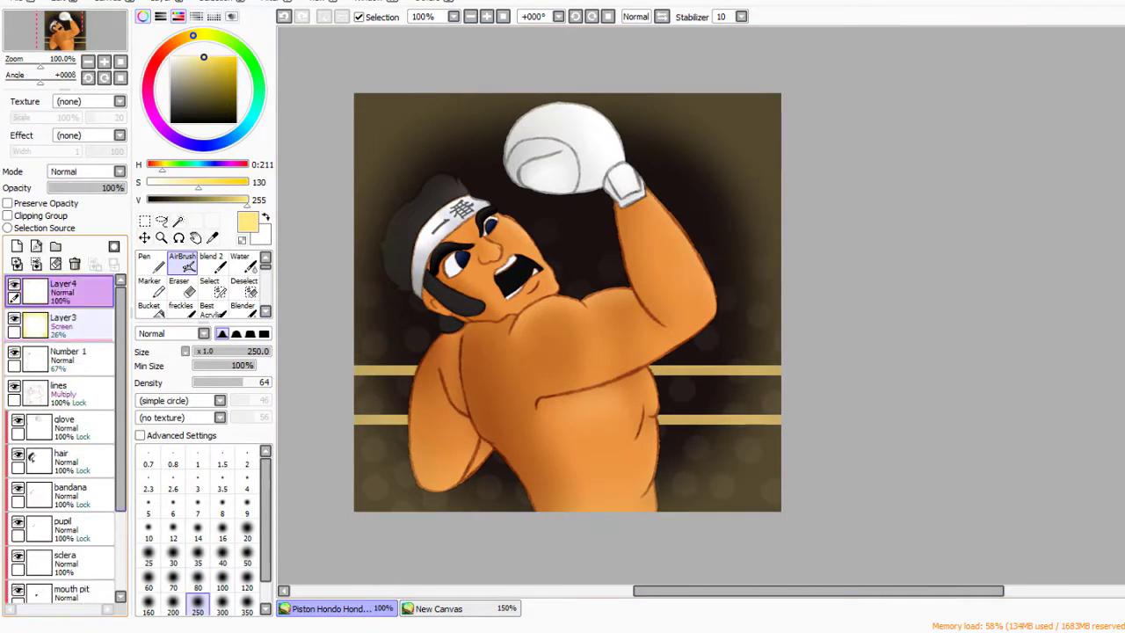
left_click_drag(62, 290, 61, 327)
left_click(150, 286)
left_click_drag(651, 510, 646, 374)
left_click_drag(655, 189, 717, 316)
left_click_drag(575, 101, 655, 224)
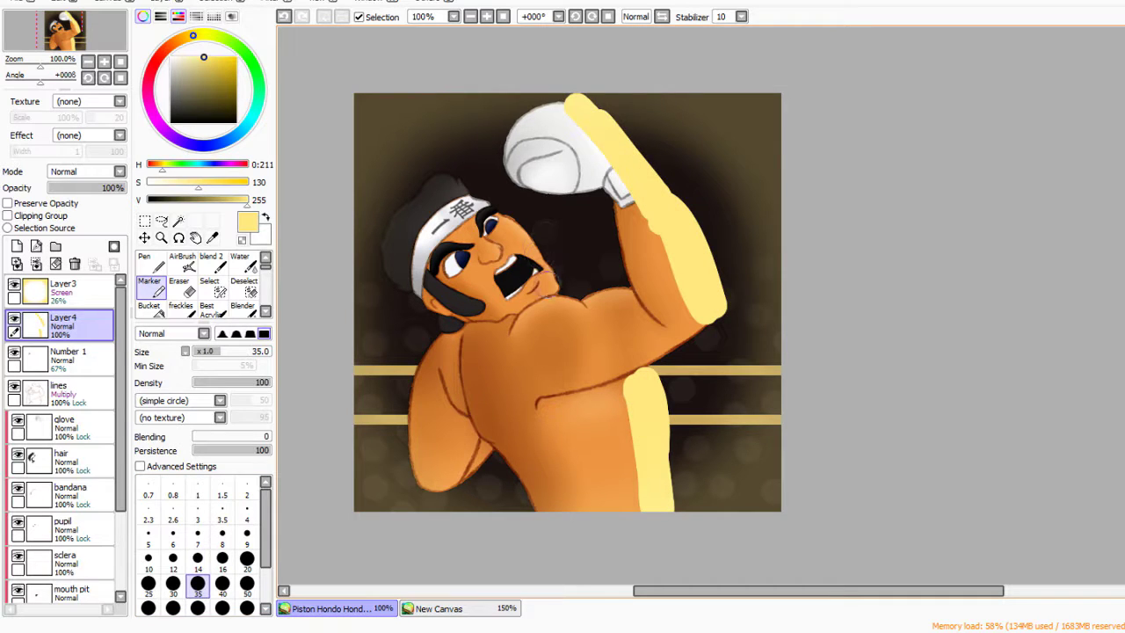
left_click_drag(554, 290, 444, 185)
left_click_drag(519, 327, 622, 299)
Soften the yellow highlights on the body, arm, glove, shoulder and face with the size 80 Blender
key("b")
mouse_move(428, 462)
left_mouse_down()
mouse_move(431, 400)
mouse_move(439, 492)
left_mouse_up()
left_click_drag(646, 510, 650, 369)
left_click_drag(703, 334, 598, 115)
left_click_drag(717, 312, 585, 105)
left_click_drag(721, 264, 624, 101)
left_click_drag(510, 329, 628, 294)
left_click_drag(554, 282, 435, 171)
Clip the highlight layer to the character beneath the glove layer and lower its opacity to 38%
left_click_drag(62, 324, 61, 391)
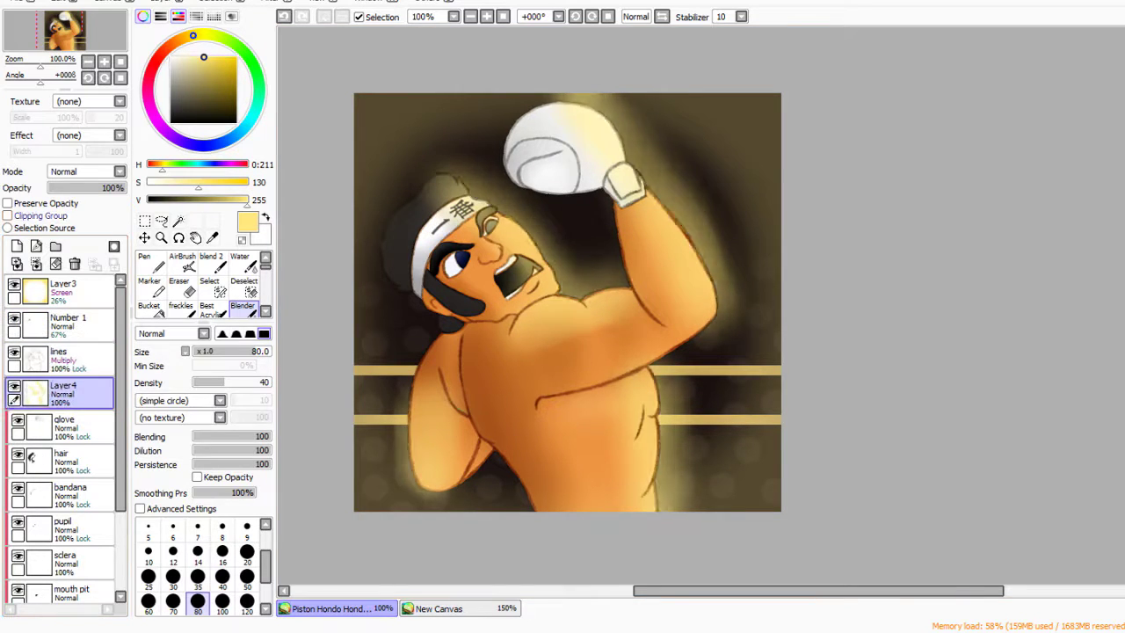
left_click(8, 216)
left_click_drag(124, 188, 69, 188)
left_click_drag(61, 393, 62, 420)
left_click_drag(70, 188, 76, 188)
Select the mouth shape from the mouth pit layer and clear the yellow highlight inside it
scroll(61, 440, "down", 3)
left_click(62, 513)
left_click(178, 220)
left_click(616, 396)
key("ctrl+d")
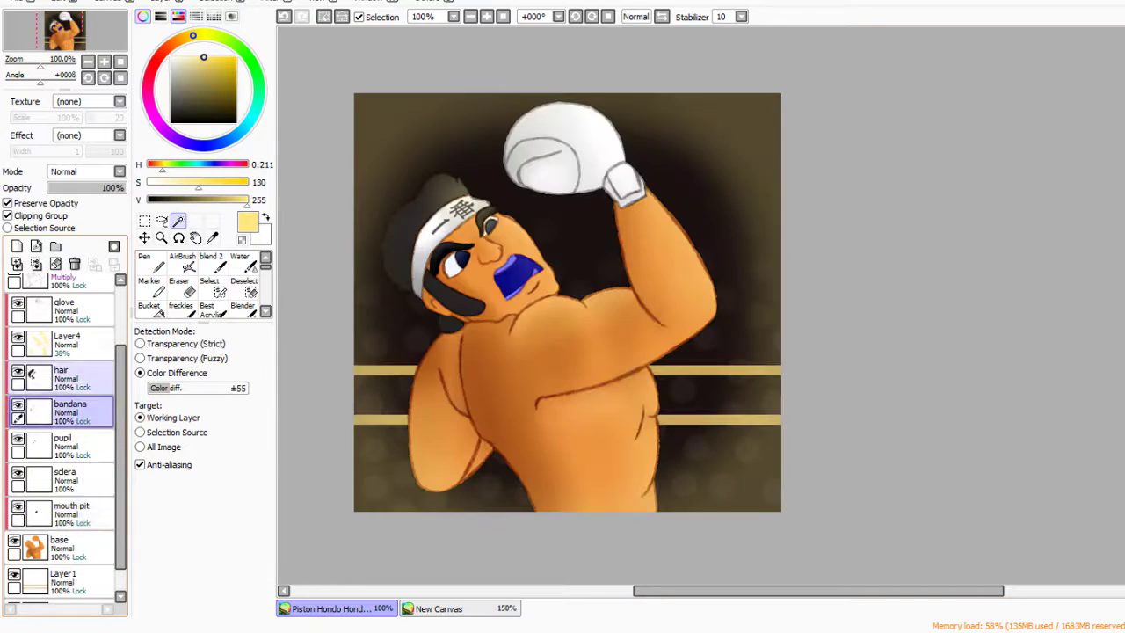
left_click(66, 343)
Erase the highlight over the far eye's pupil with the size 7 Eraser and touch up the highlight with the size 14 Blender
left_click(61, 444)
scroll(479, 178, "up", 3)
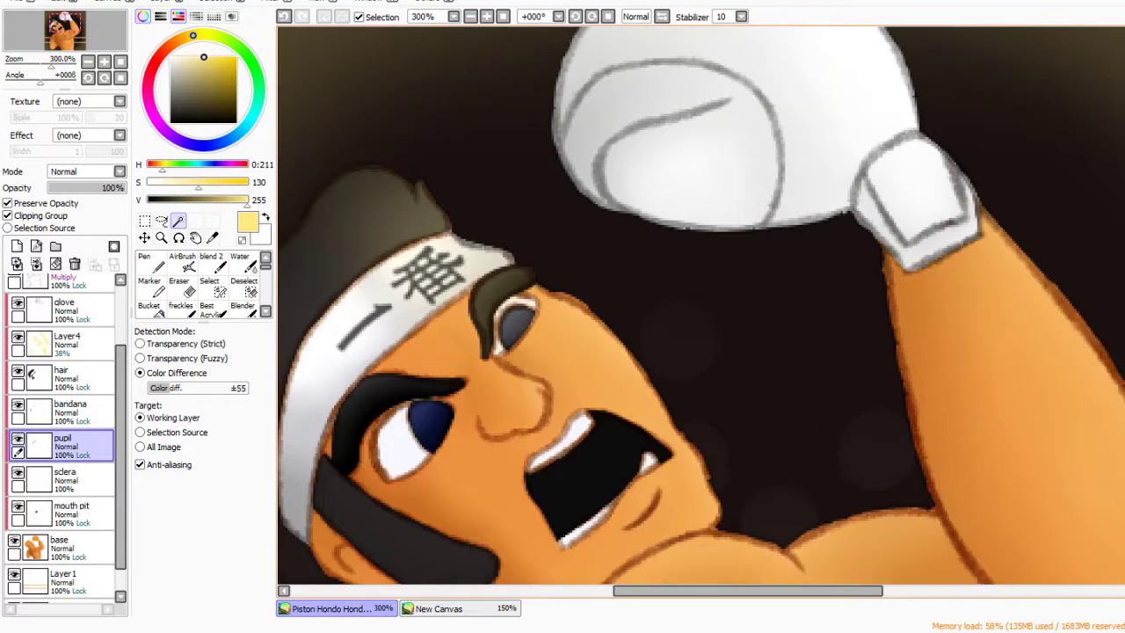
left_click(179, 286)
left_click_drag(503, 319, 518, 327)
left_click(66, 343)
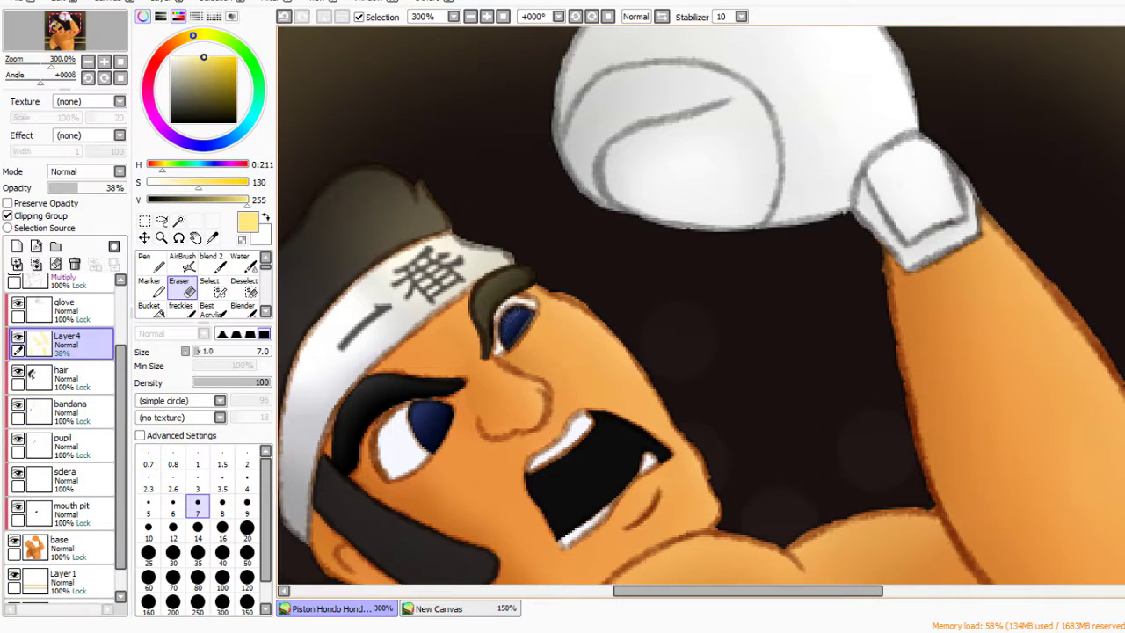
left_click(242, 305)
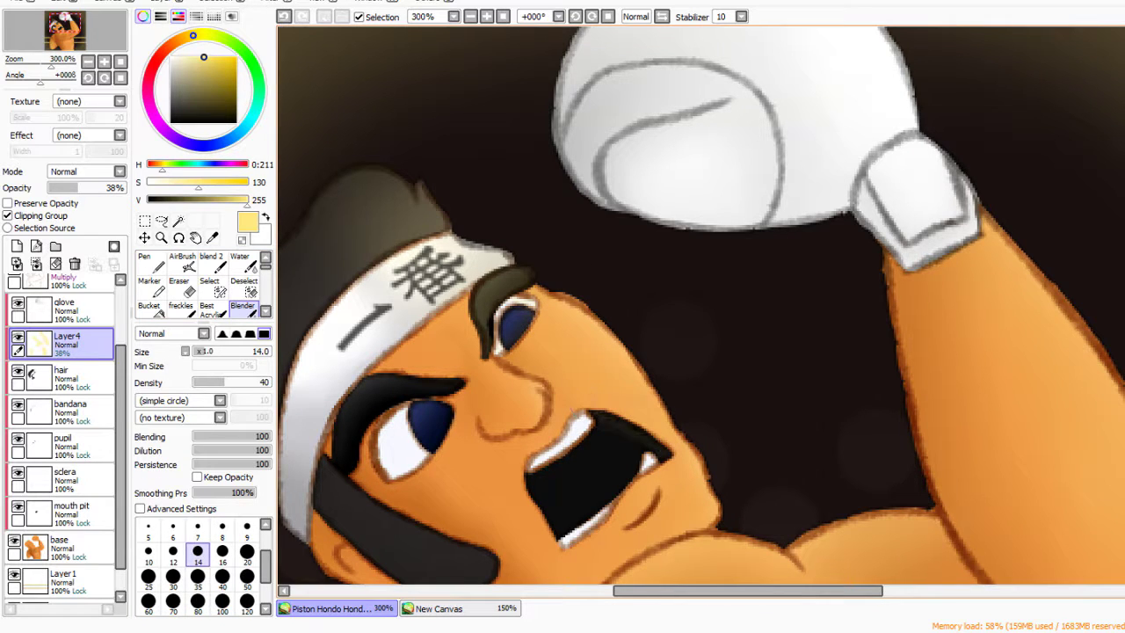
Move the highlight layer above the glove layer and set its opacity to 32%
scroll(633, 448, "down", 2)
left_click_drag(66, 342, 66, 308)
scroll(530, 398, "down", 1)
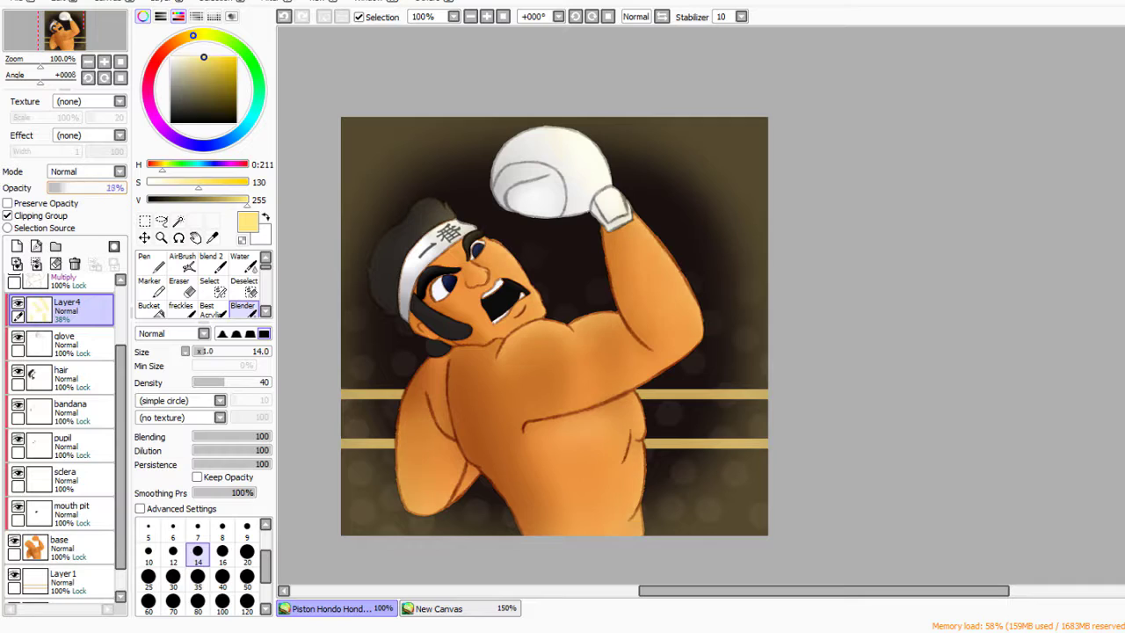
scroll(528, 488, "up", 1)
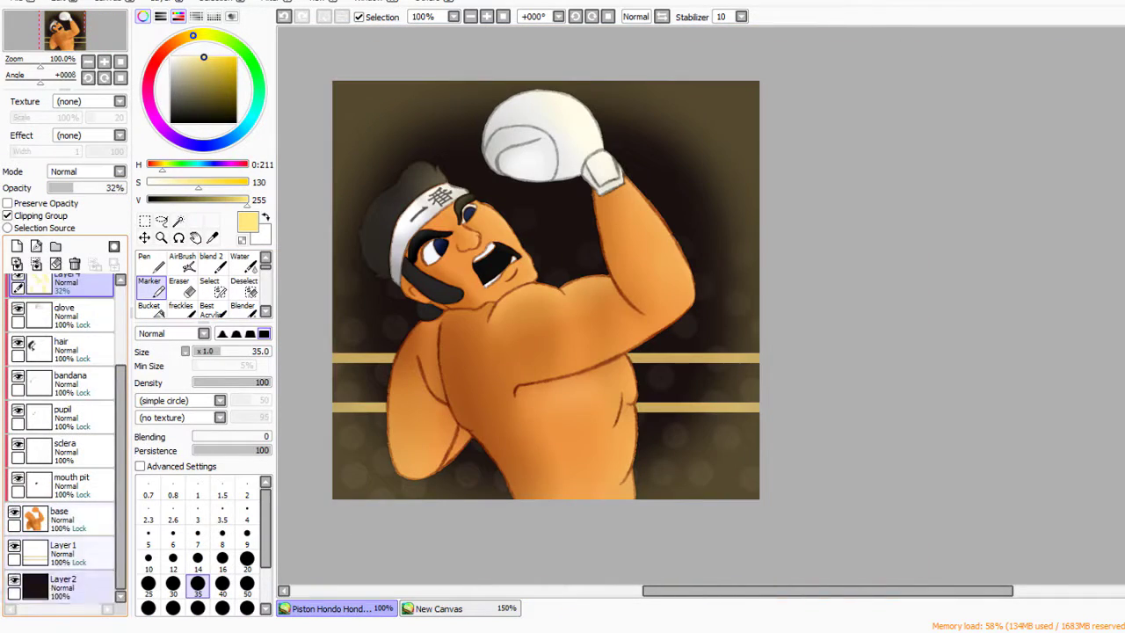
Paint pale yellow lights in both upper corners on a new layer behind the character and blur them with the size 35 Blender
left_click(62, 583)
left_click(17, 246)
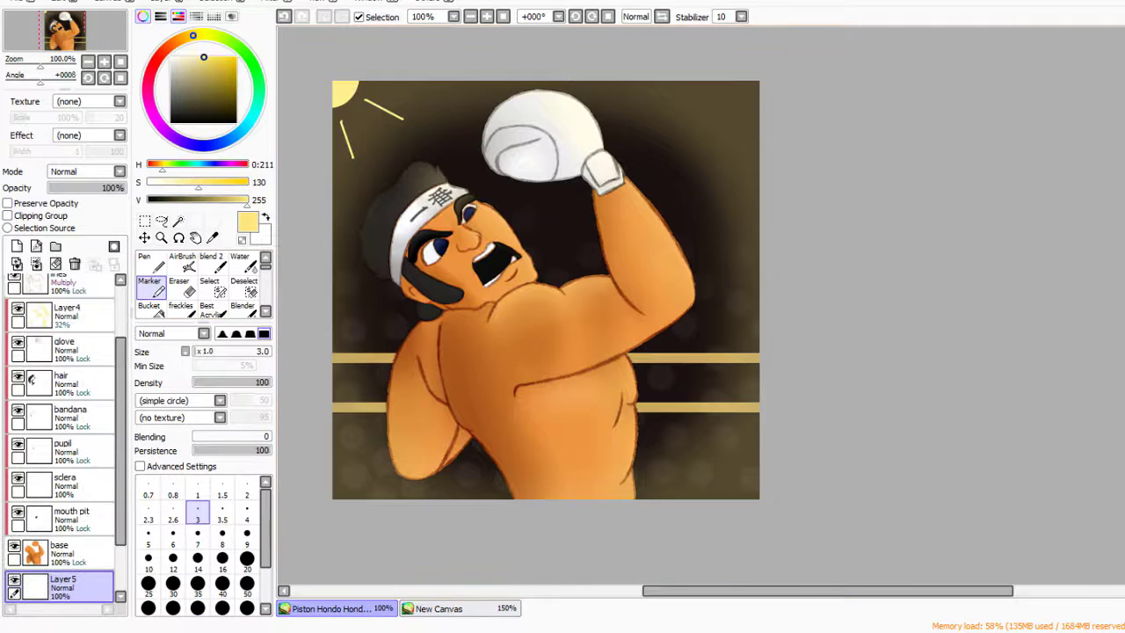
left_click(243, 308)
left_click_drag(345, 123, 354, 160)
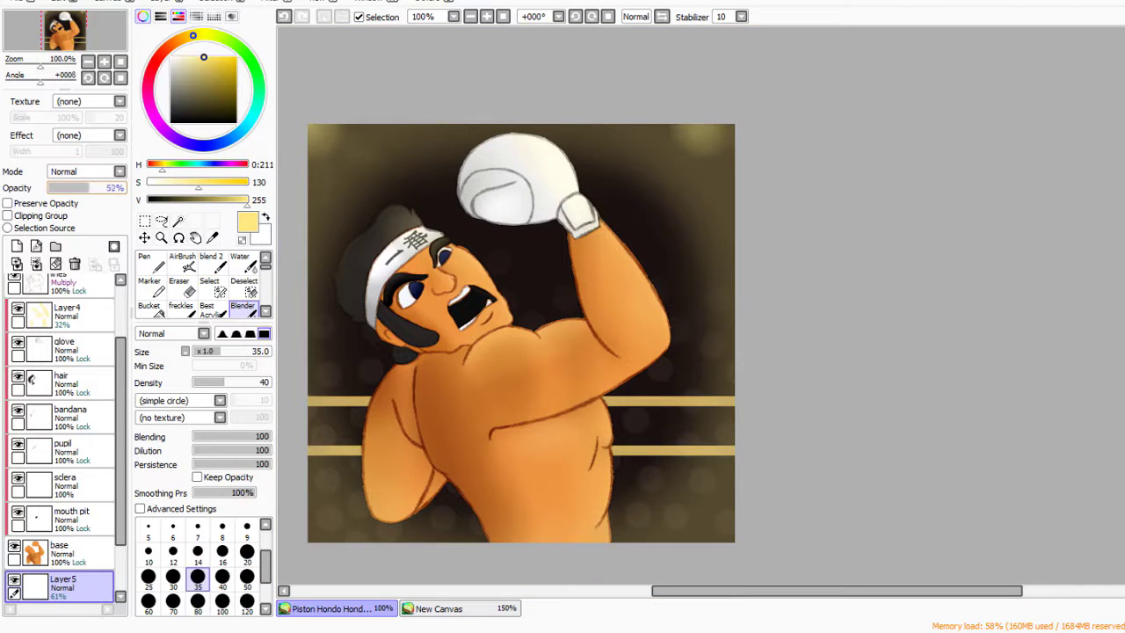
Lasso the upper-right light, shift it closer to the corner and reduce the light layer's opacity
key("a")
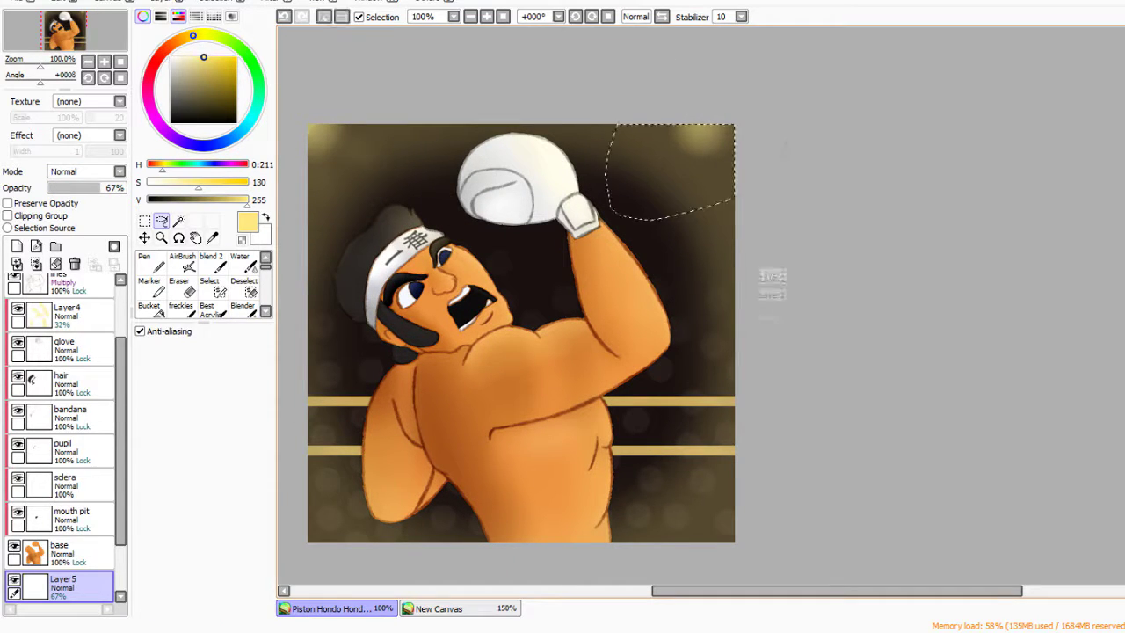
key("ctrl+t")
key("Return")
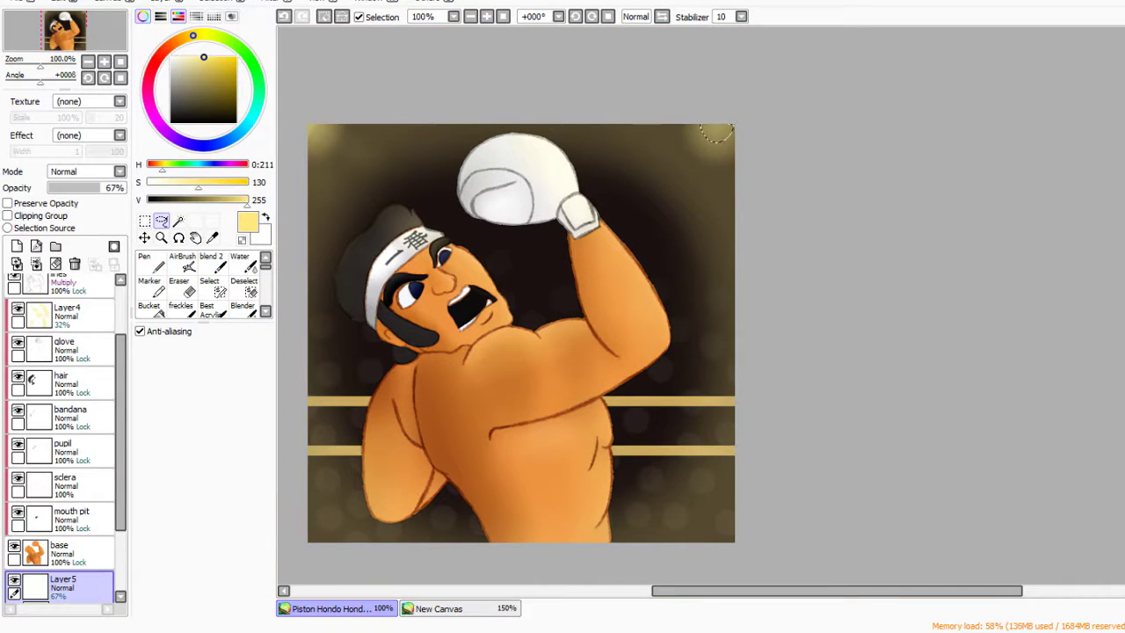
left_click_drag(100, 187, 88, 187)
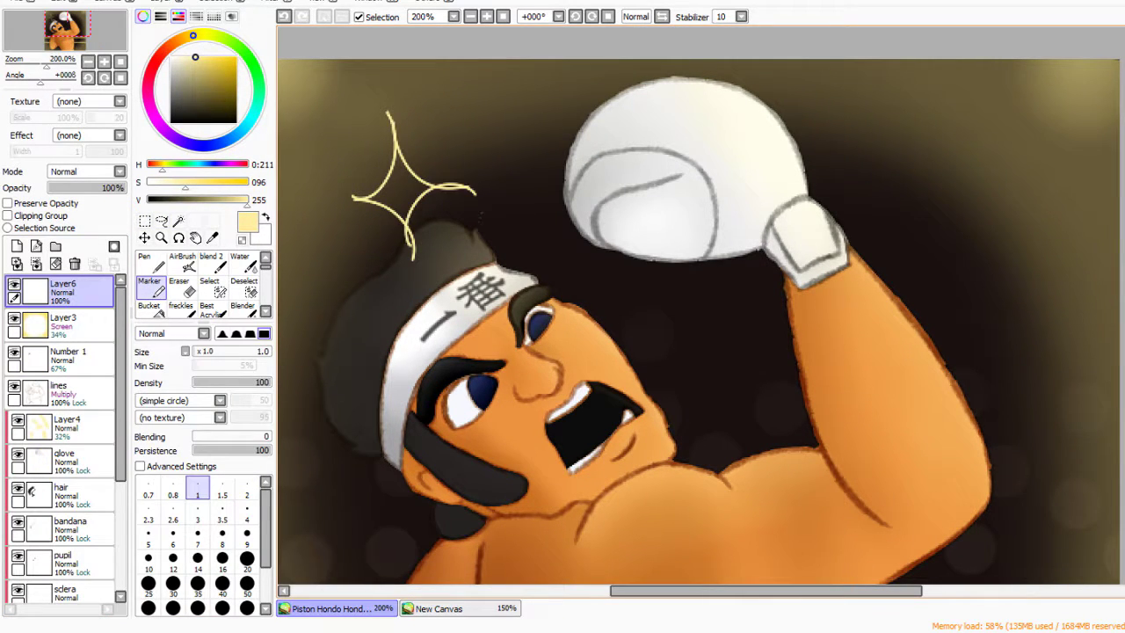
Draw a pale yellow four-pointed sparkle on a new top layer, shrink it beside the head and trim its points with the size 7 Eraser
key("e")
left_click_drag(414, 260, 411, 247)
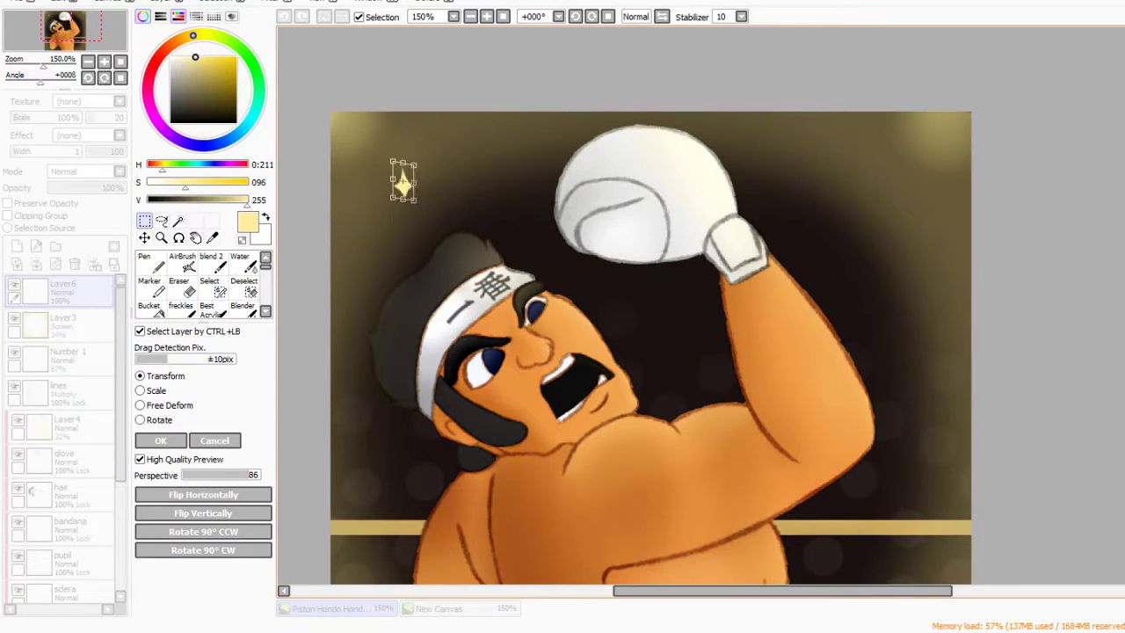
key("Return")
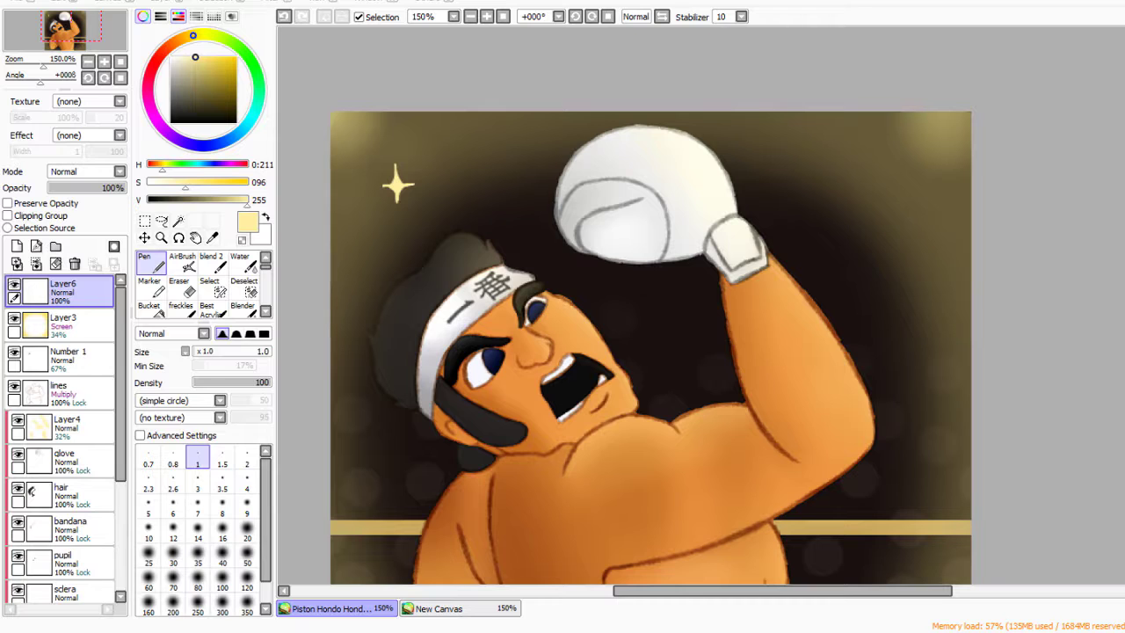
scroll(400, 185, "up", 4)
key("e")
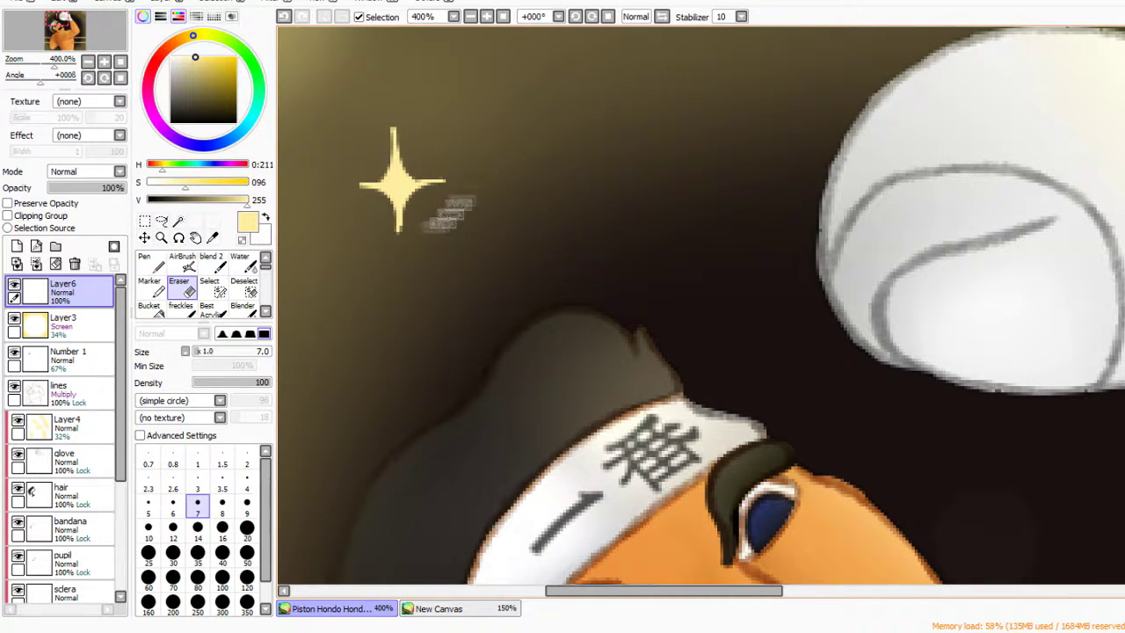
Paste copies of the sparkle and resize them around the character's head and along the canvas's left edge
scroll(453, 199, "down", 4)
key("ctrl+c")
key("ctrl+v")
key("ctrl+t")
left_click_drag(429, 220, 398, 264)
key("ctrl+v")
key("Return")
key("ctrl+v")
key("ctrl+t")
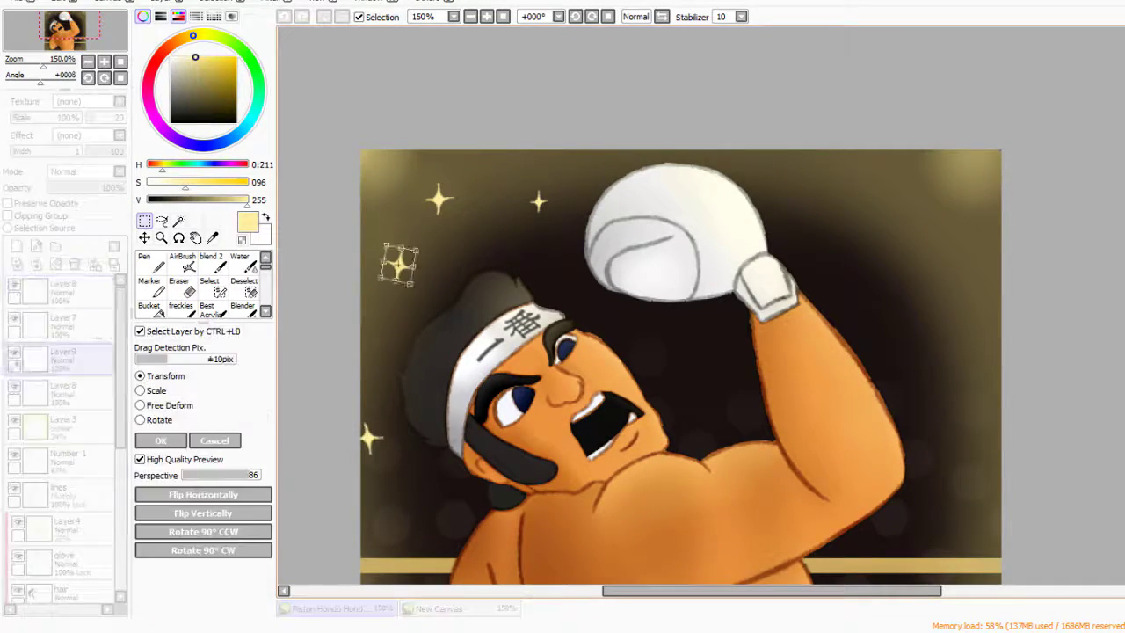
key("Return")
Paste another sparkle copy and place it in the lower-right area beside the torso
scroll(421, 141, "down", 1)
key("ctrl+v")
key("ctrl+t")
left_click_drag(432, 181, 771, 517)
key("Return")
Paste more sparkle copies into the upper corners and the lower background on both sides of the character
key("ctrl+v")
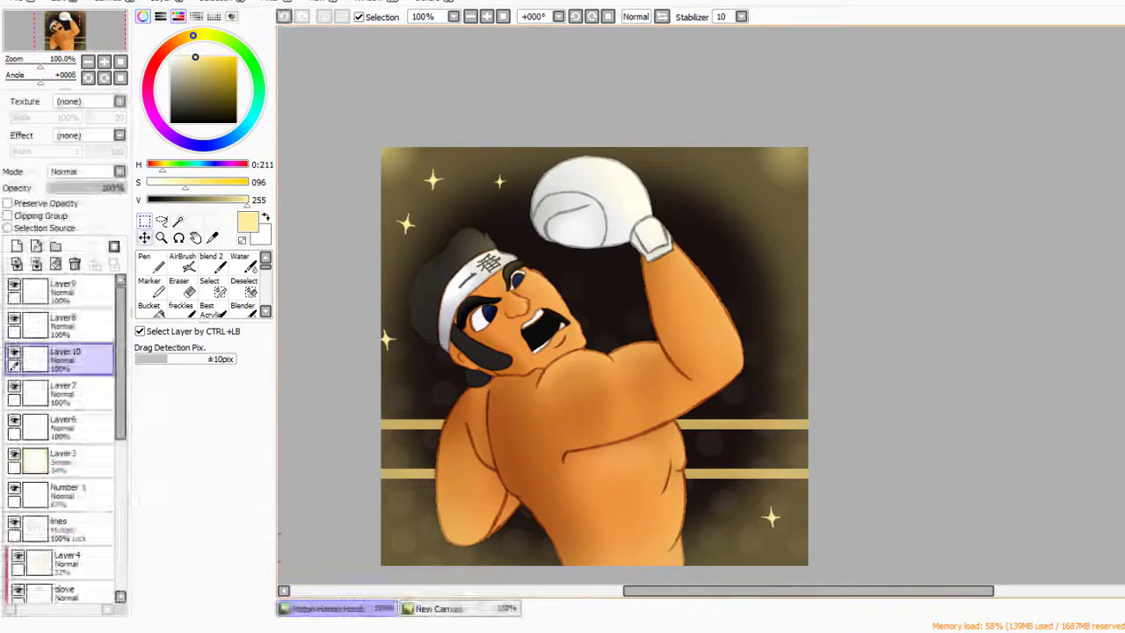
key("ctrl+v")
key("ctrl+t")
left_click_drag(433, 181, 752, 165)
key("Return")
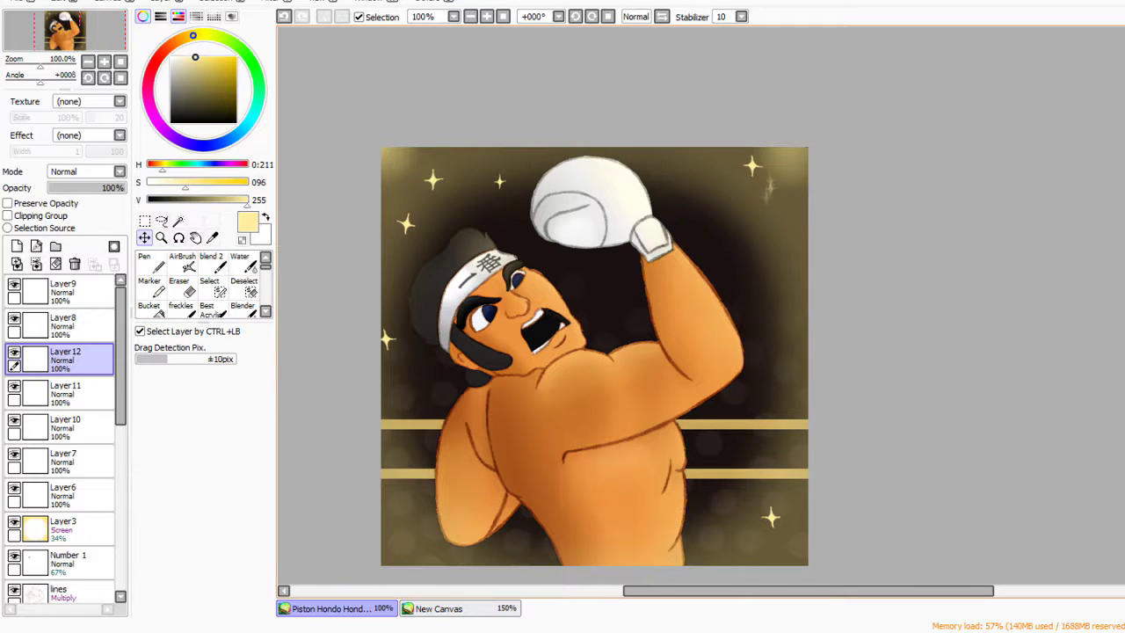
key("ctrl+v")
scroll(594, 347, "down", 1)
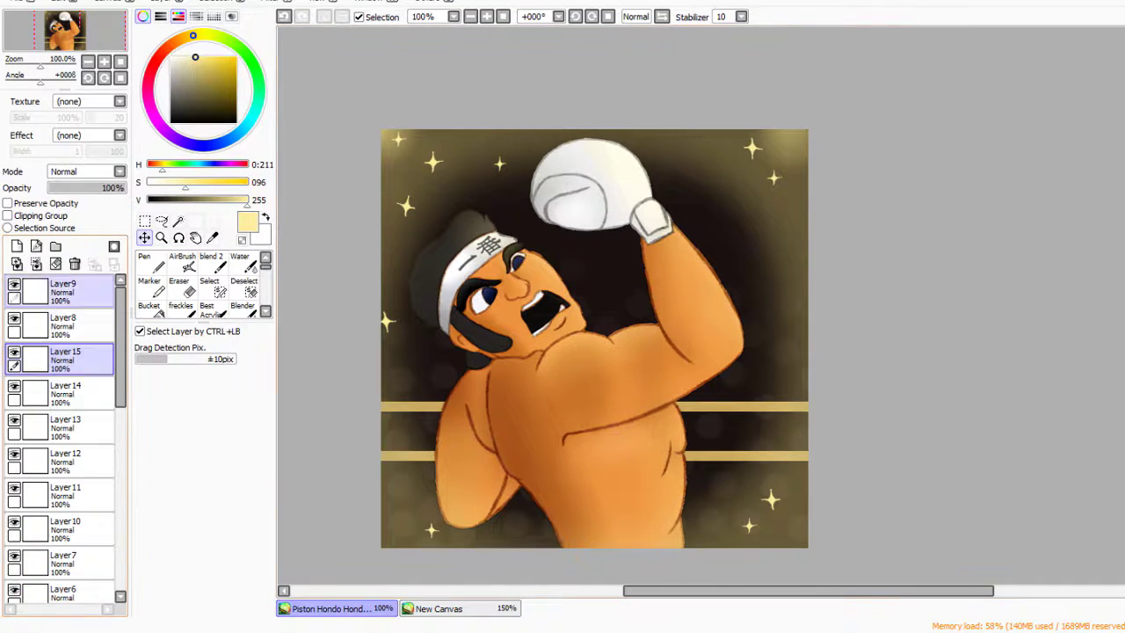
Merge the small sparkle layers and add larger sparkle copies along the left and right sides of the background
key("m")
key("ctrl+t")
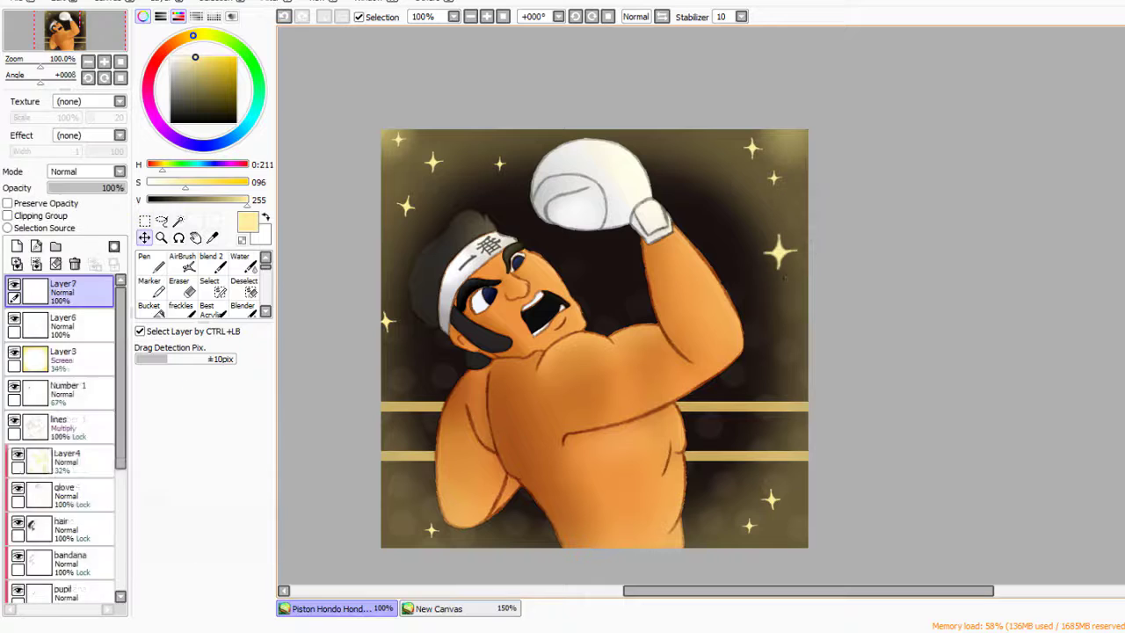
key("Return")
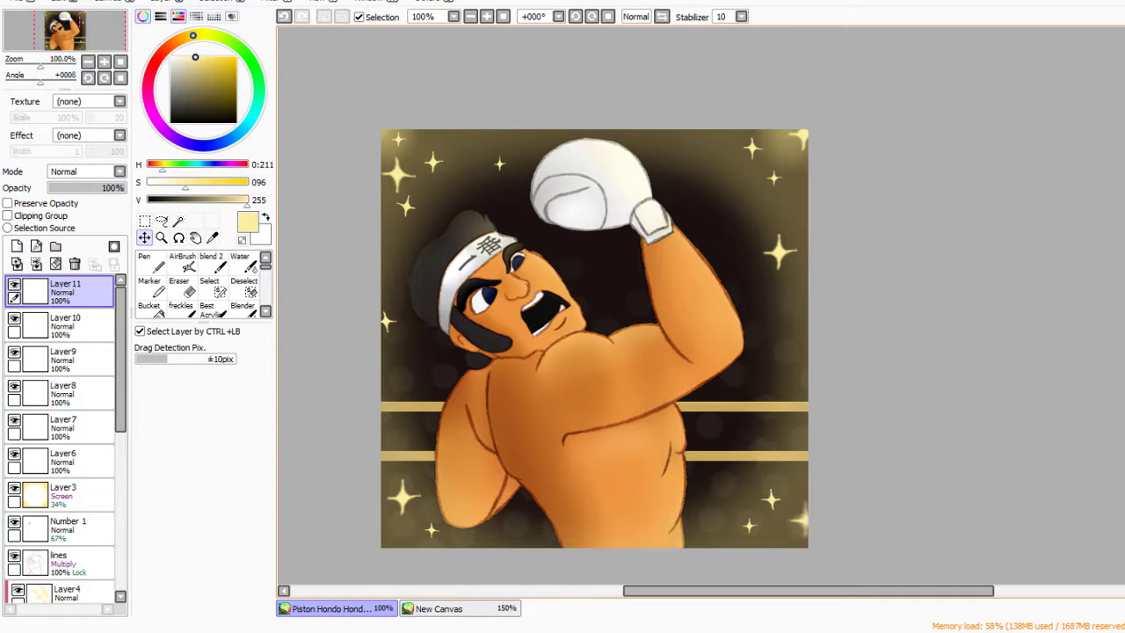